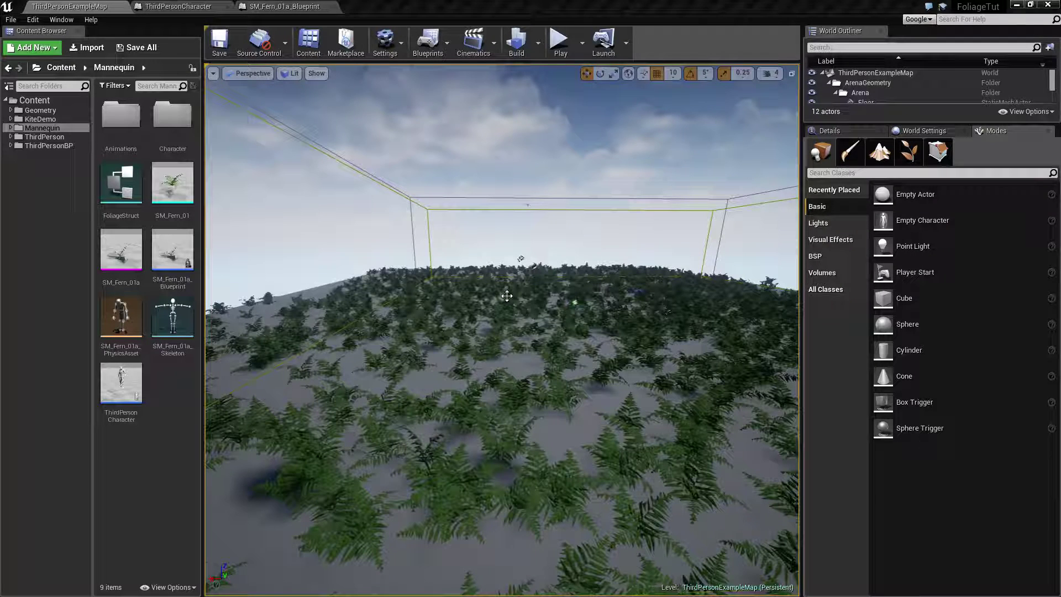
Playtest the level, walking the character through the ferns, and stop the session
right_click(513, 264)
click(561, 42)
key(w)
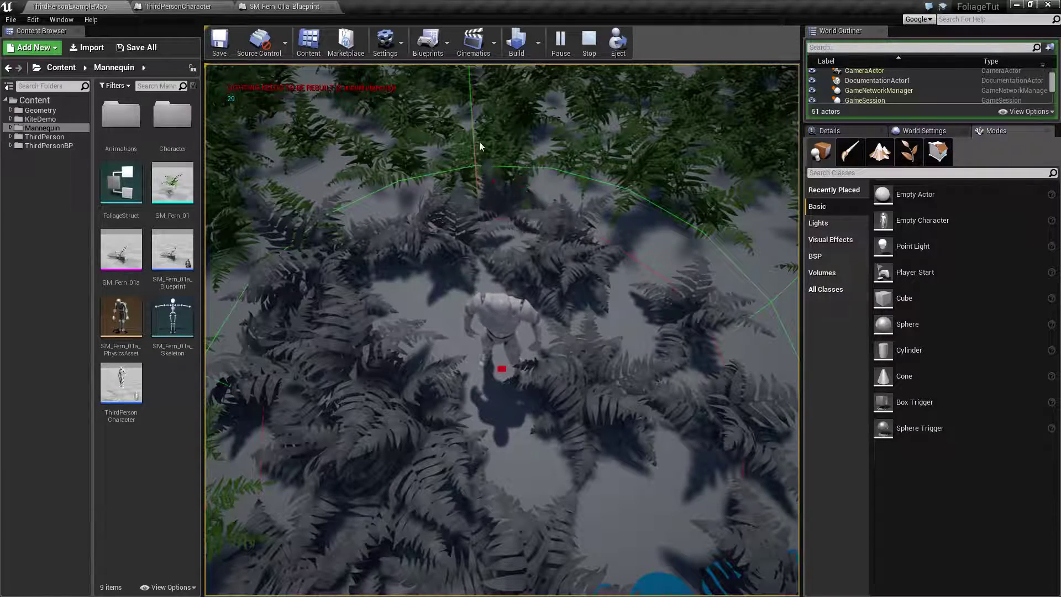
click(589, 42)
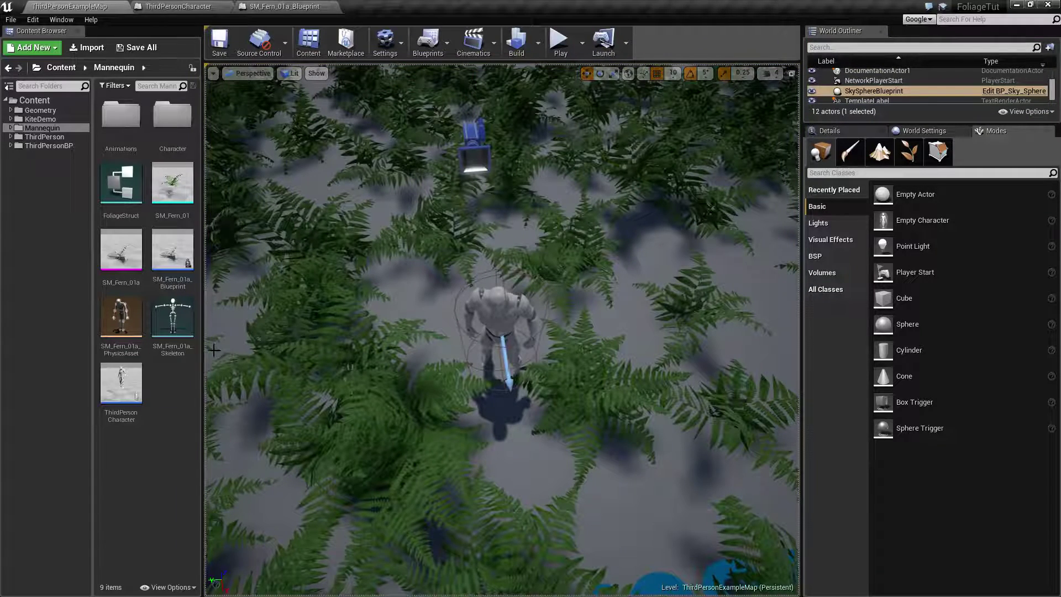
Open the SM_Fern_01 static mesh and scale its spherical collision primitive
double_click(174, 190)
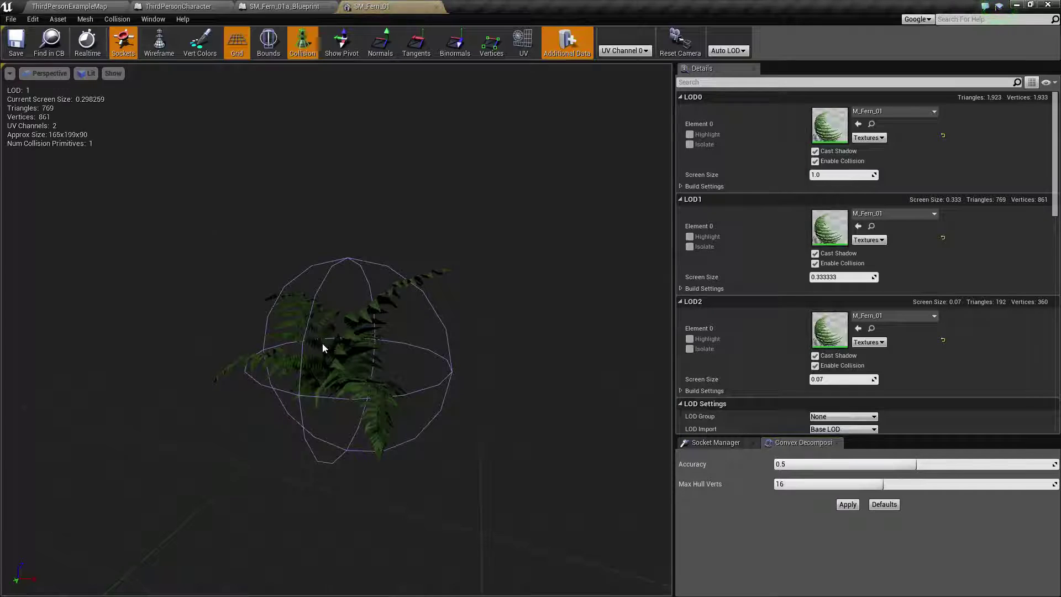
click(301, 375)
key(e)
key(r)
mouse_move(348, 360)
mouse_down()
mouse_move(356, 355)
mouse_move(331, 372)
mouse_up()
Playtest ThirdPersonExampleMap with the rescaled fern collision, running the character through the ferns, and end the session
click(81, 5)
click(561, 43)
click(502, 331)
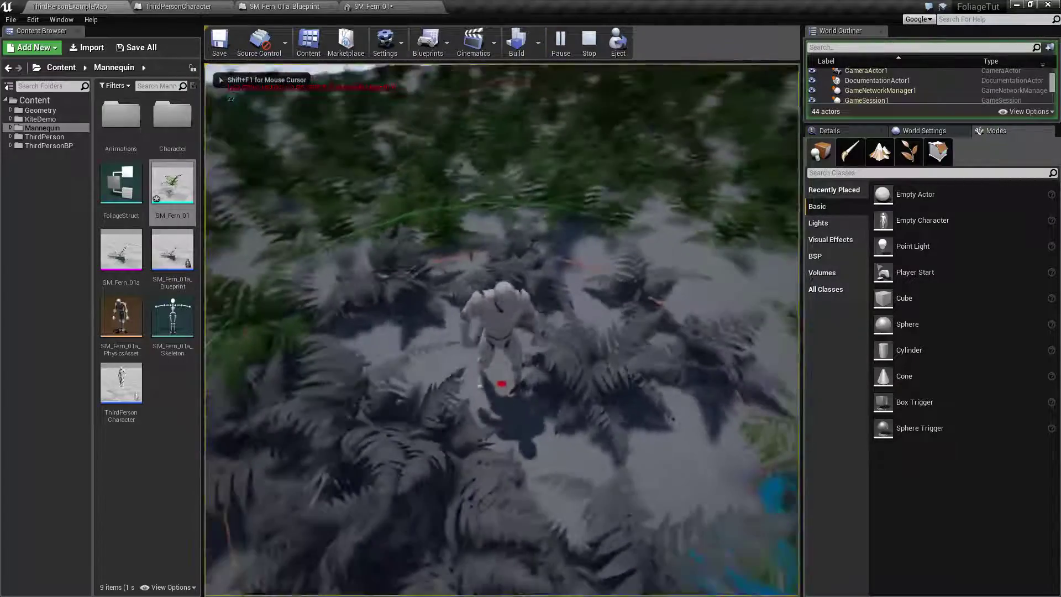
key(w)
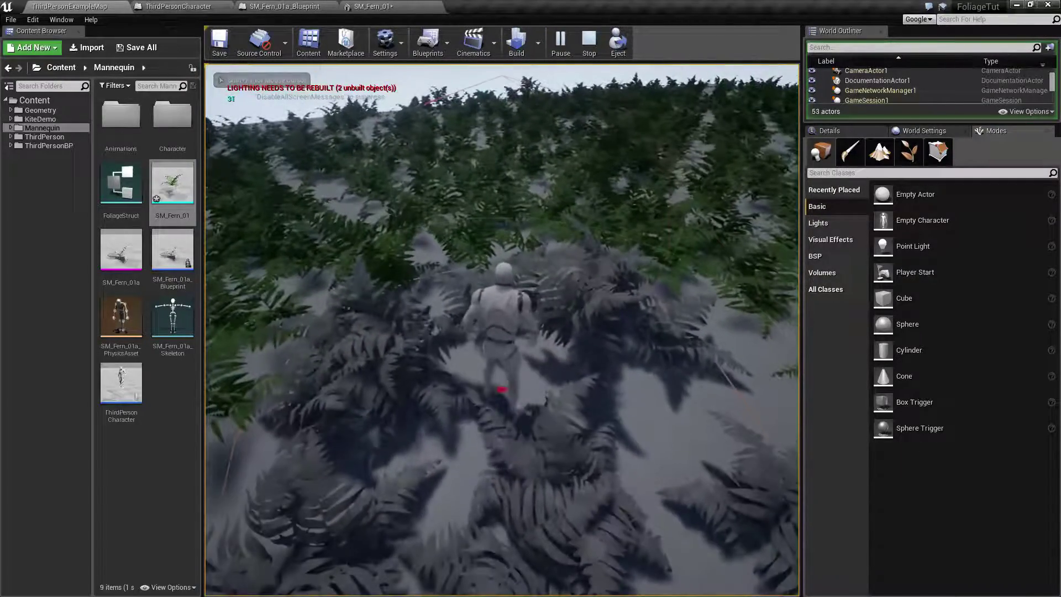
key(w)
key(w)
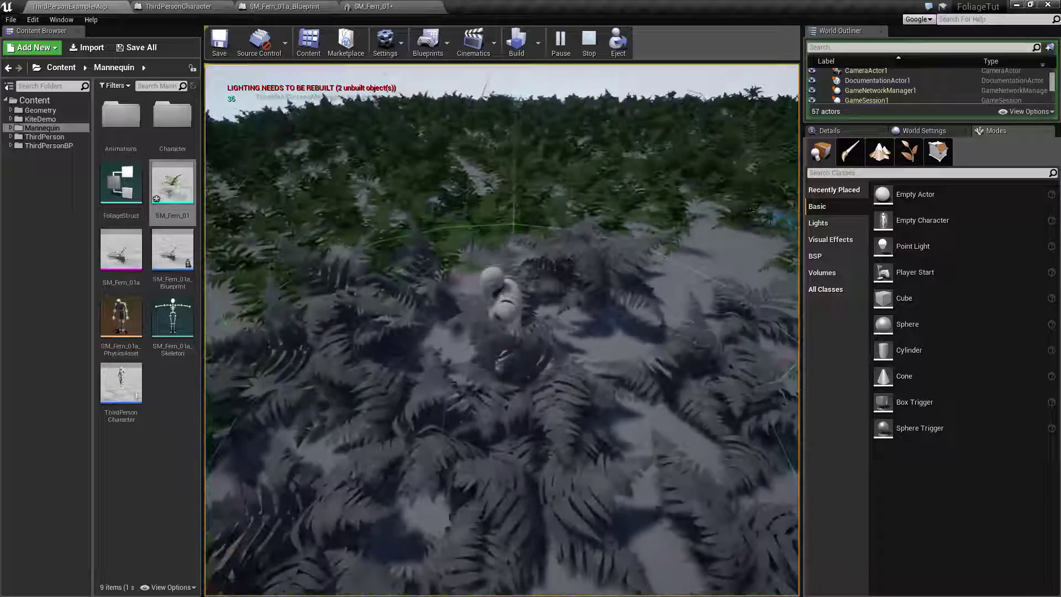
key(d)
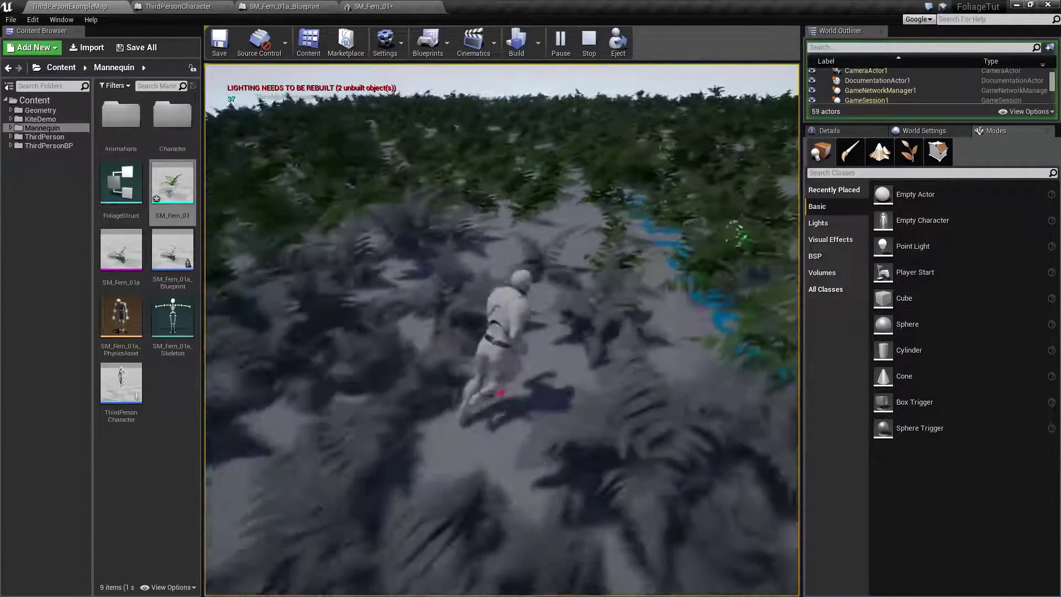
key(Escape)
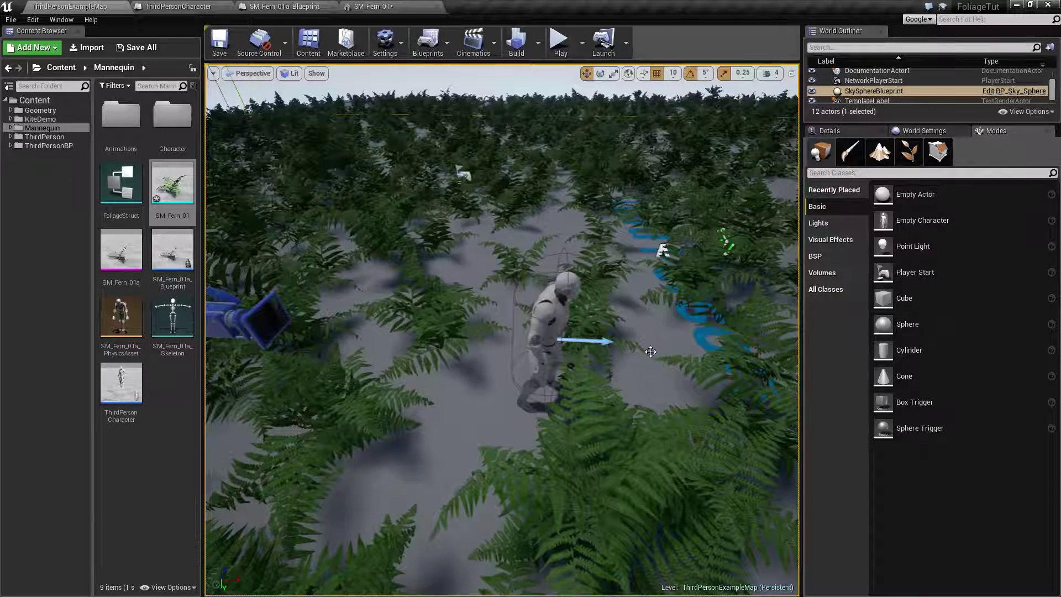
Select the SM_Fern_01 foliage type in Foliage mode and examine its available collision presets
click(910, 152)
click(827, 310)
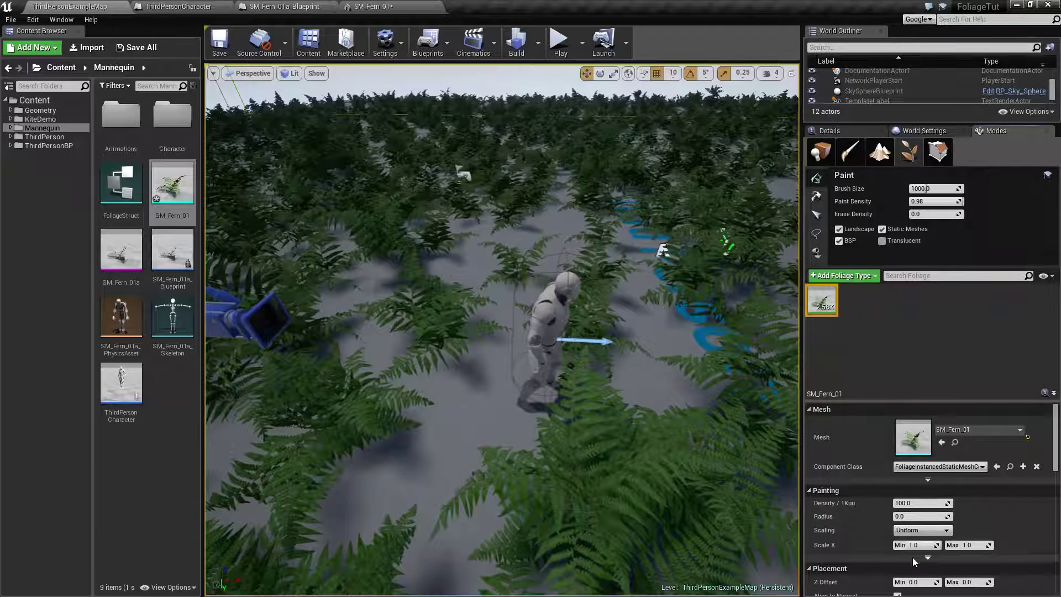
scroll(913, 558, down, 3)
scroll(896, 547, down, 3)
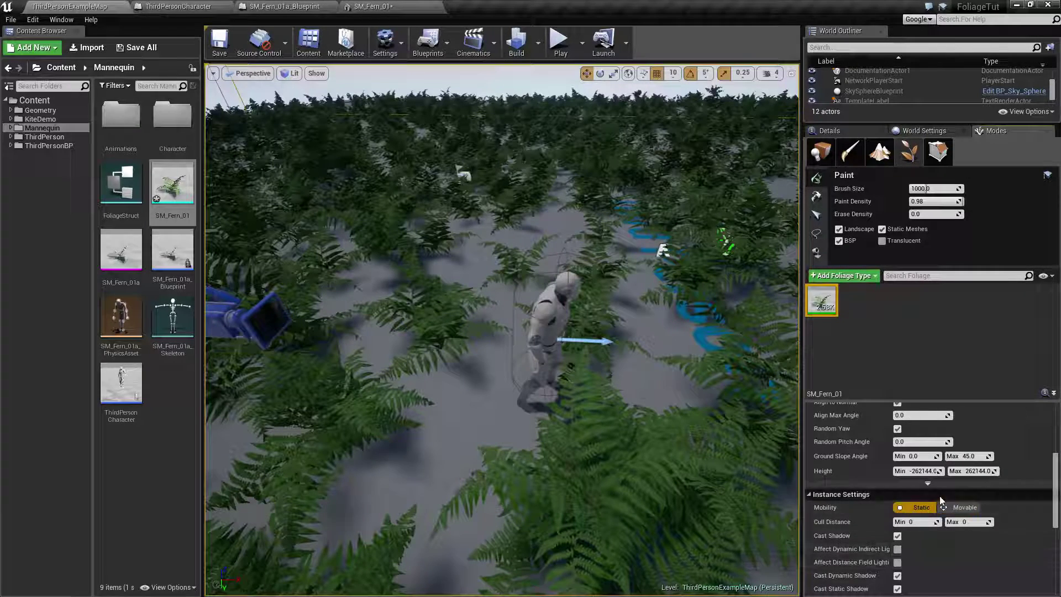
scroll(939, 496, down, 4)
click(934, 492)
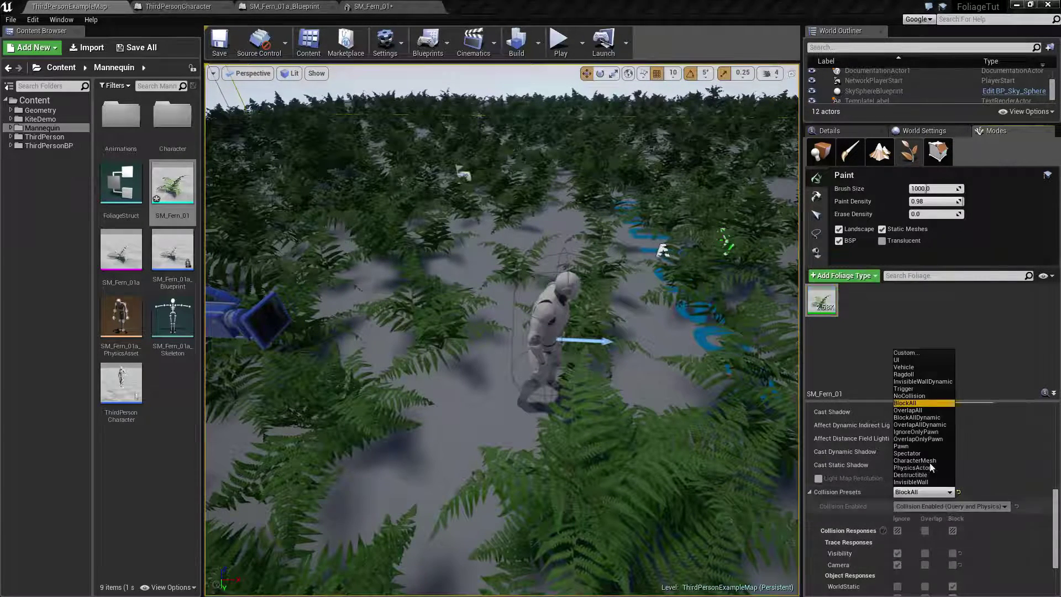
Check which trace channel the MultiSphereTraceByChannel node uses in the ThirdPersonCharacter event graph
click(242, 6)
click(178, 6)
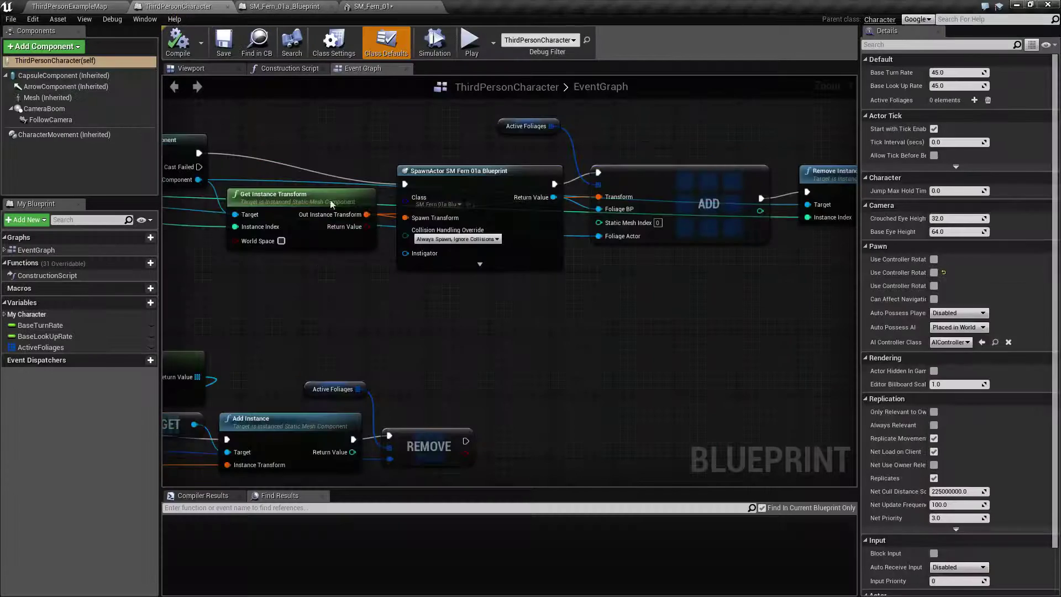
right_drag(261, 268, 840, 311)
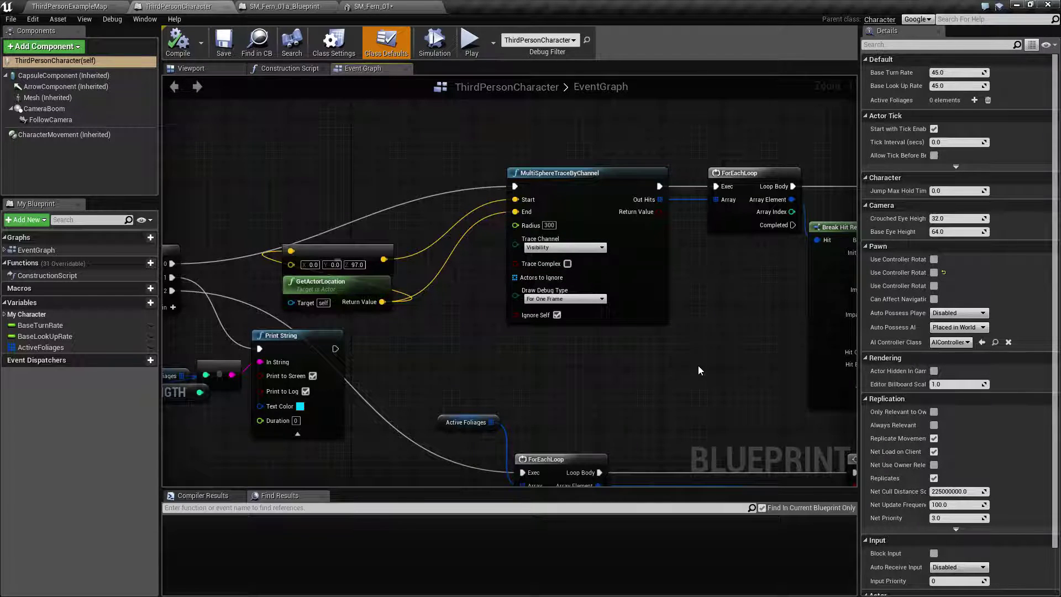
right_drag(699, 366, 629, 394)
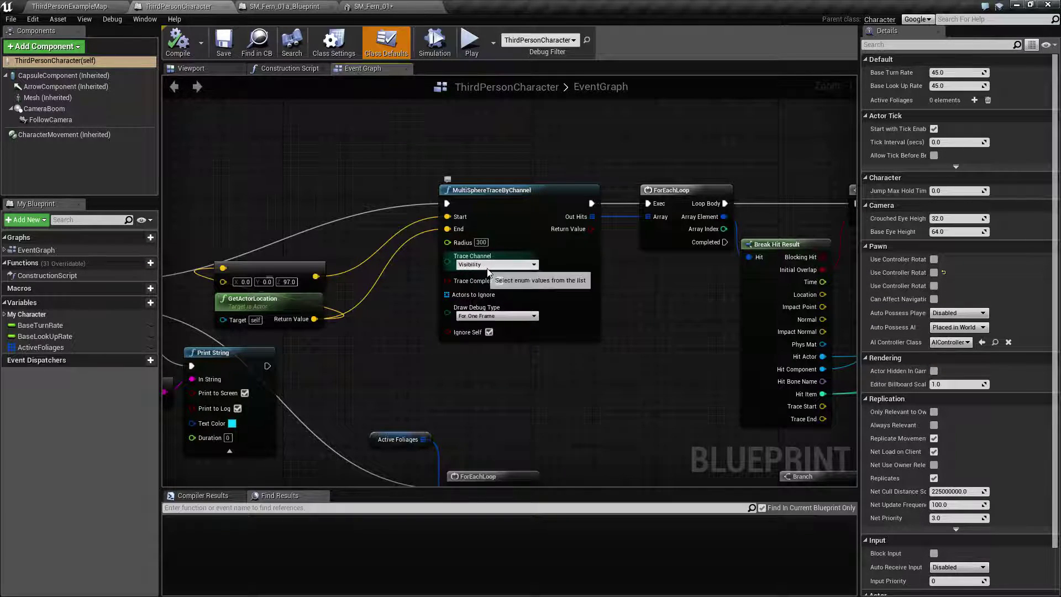
click(290, 7)
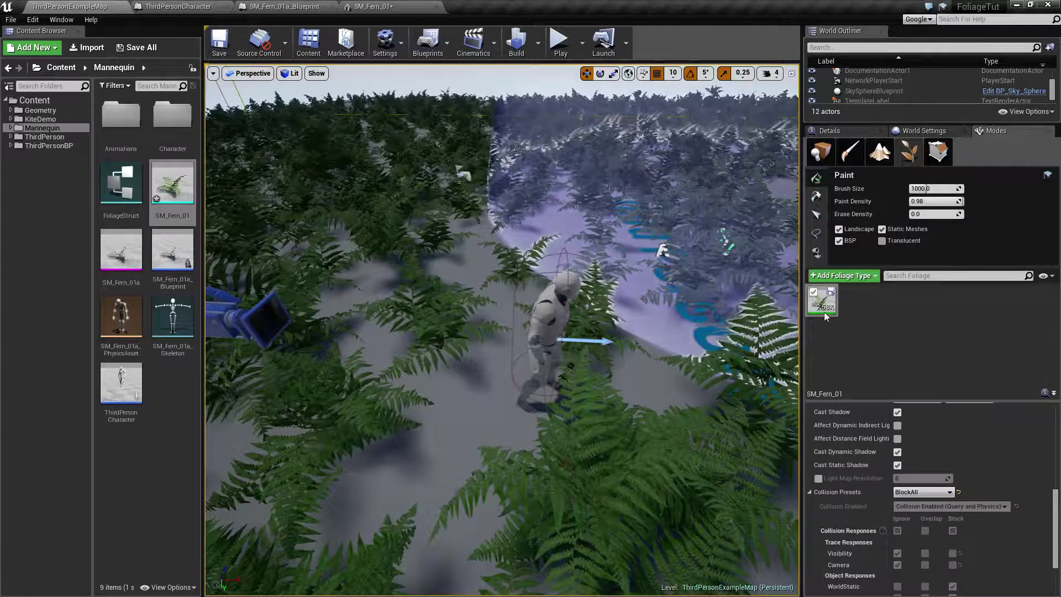
Set the collision preset of the SM_Fern_01 foliage type to OverlapAll
click(915, 493)
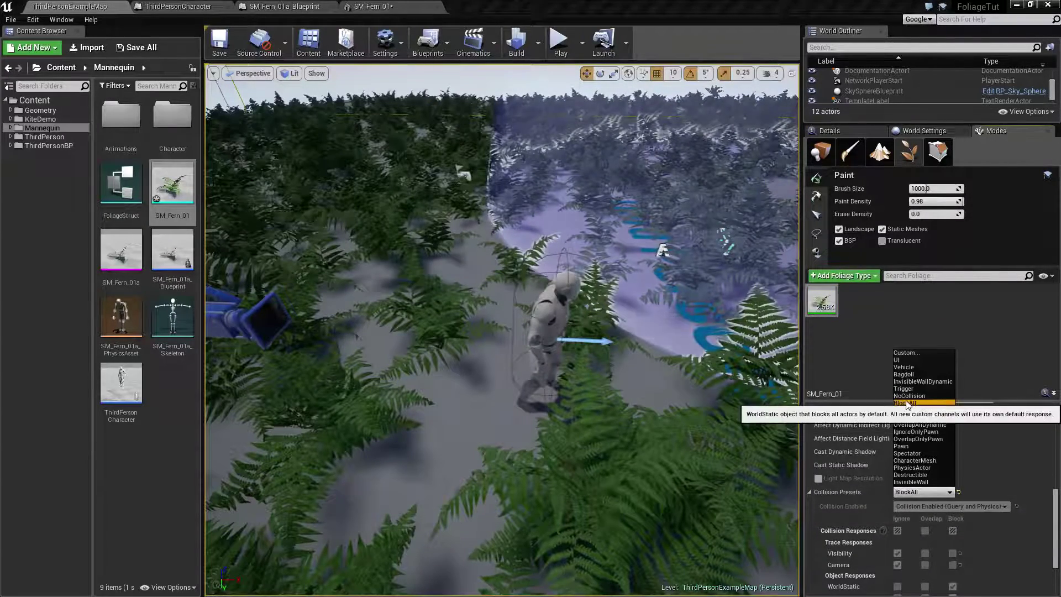
click(911, 411)
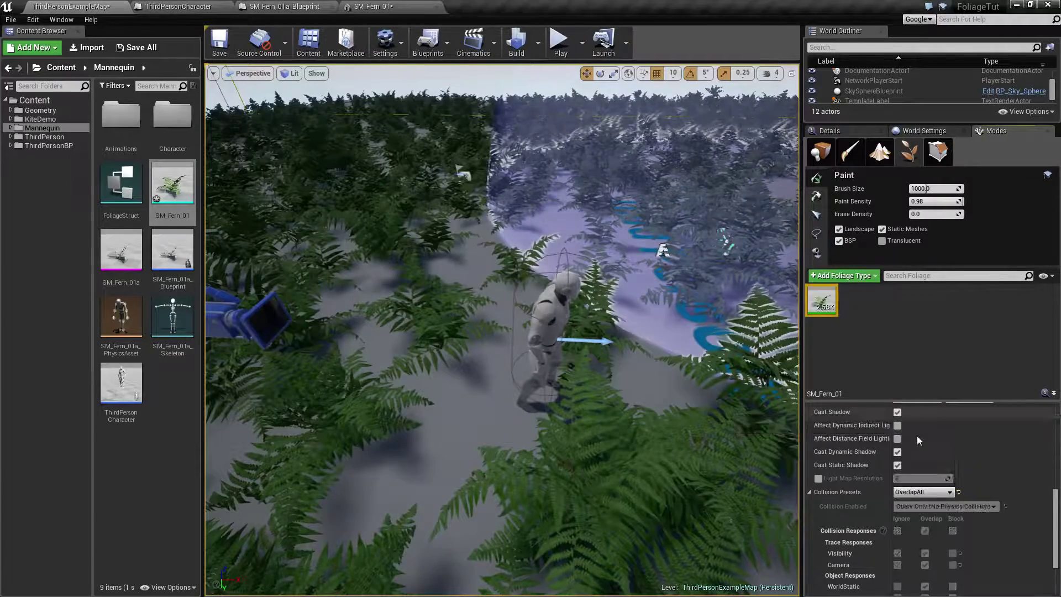
scroll(945, 481, up, 2)
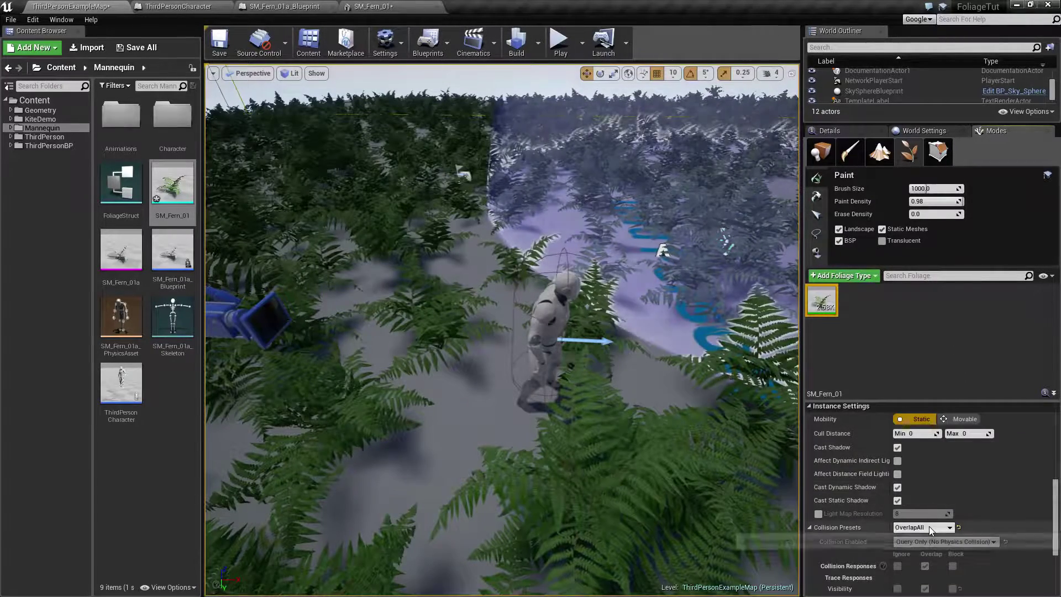
Switch the foliage type's collision preset to Custom, ignoring all channels except Visibility, which is set to Overlap
click(929, 527)
click(898, 389)
scroll(927, 517, down, 5)
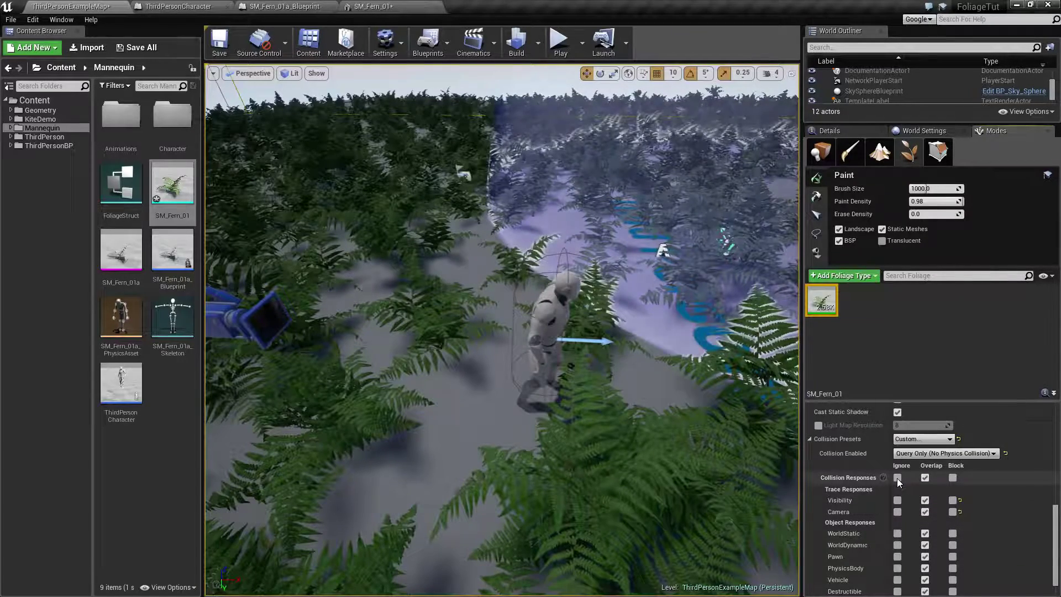
click(897, 479)
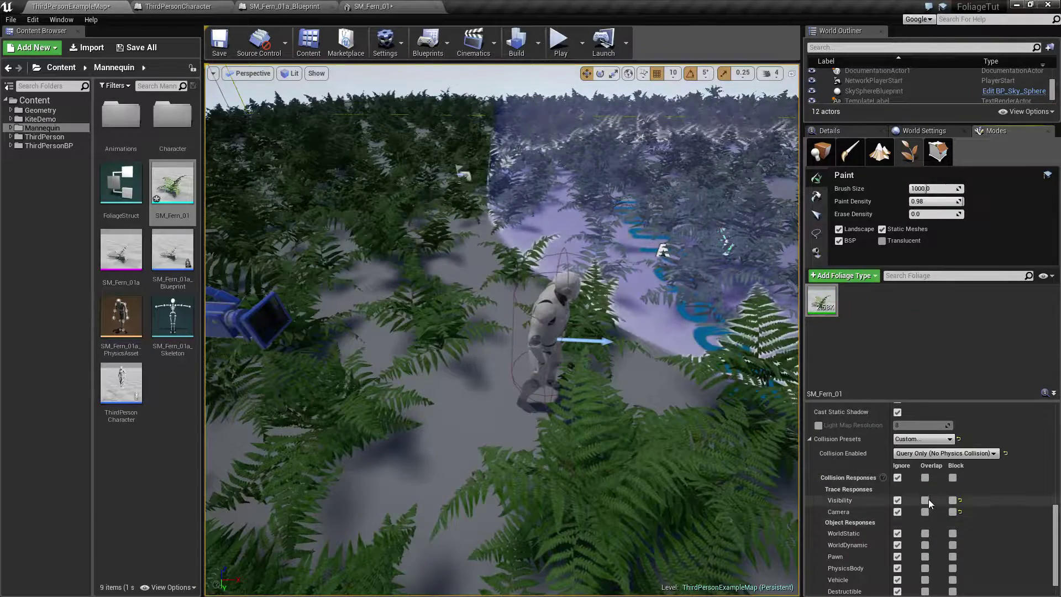
click(926, 500)
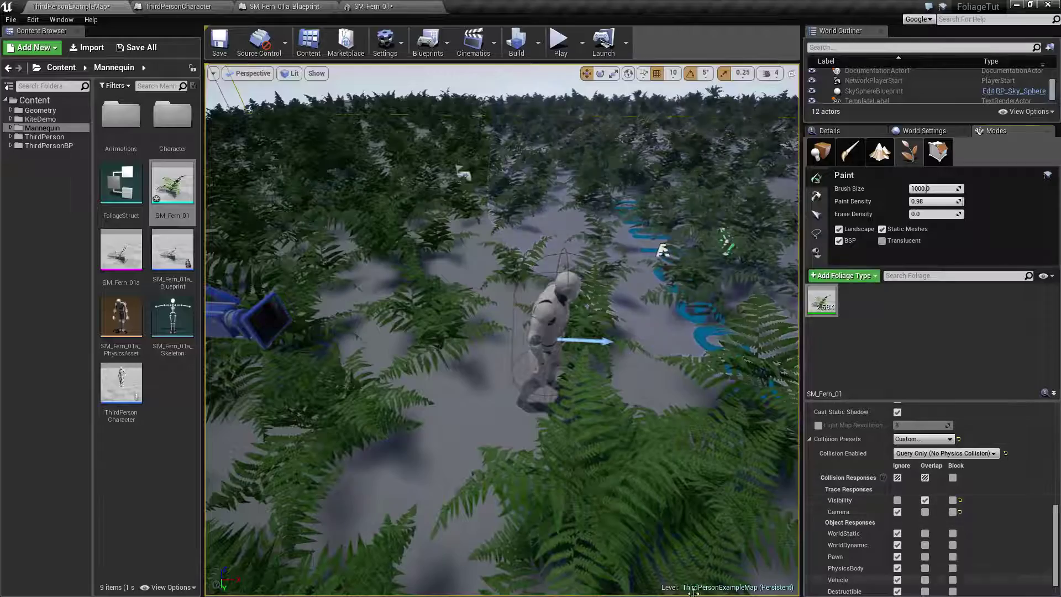
Playtest the level with the custom foliage collision, walking through the ferns, and exit the session
click(559, 44)
key(w)
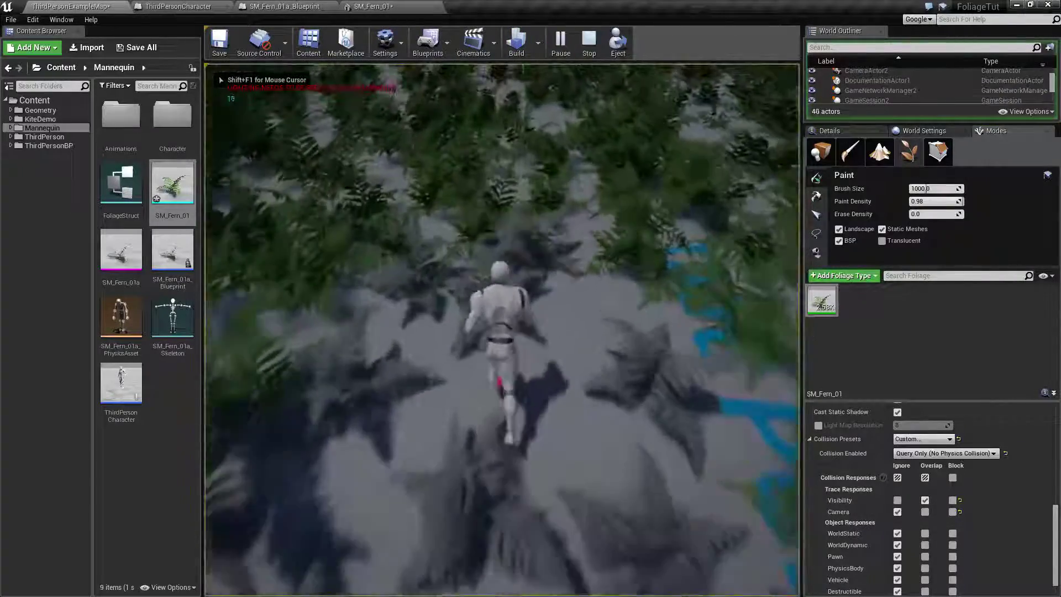
key(w)
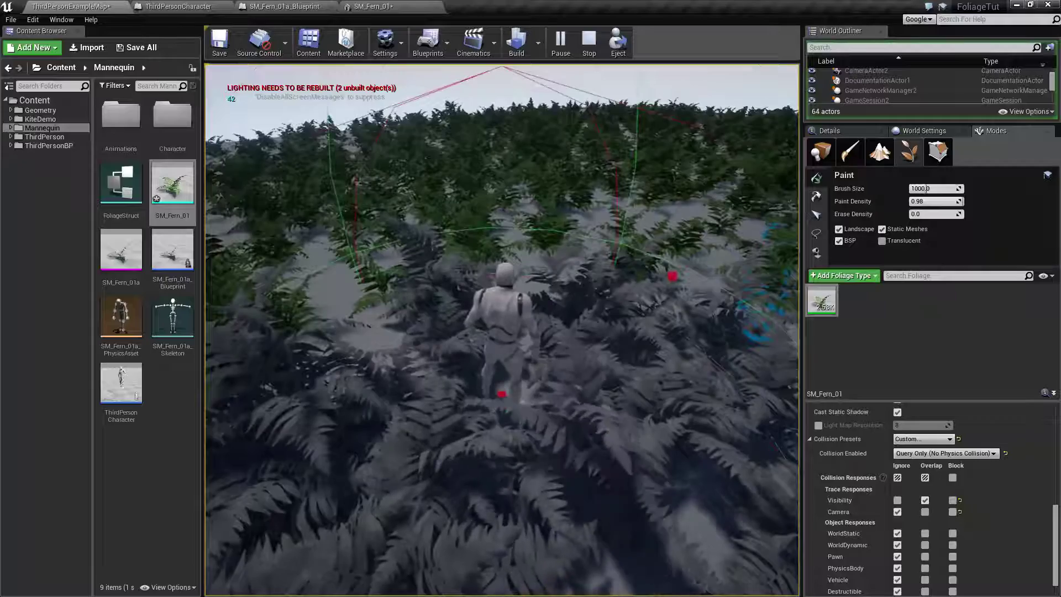
key(Escape)
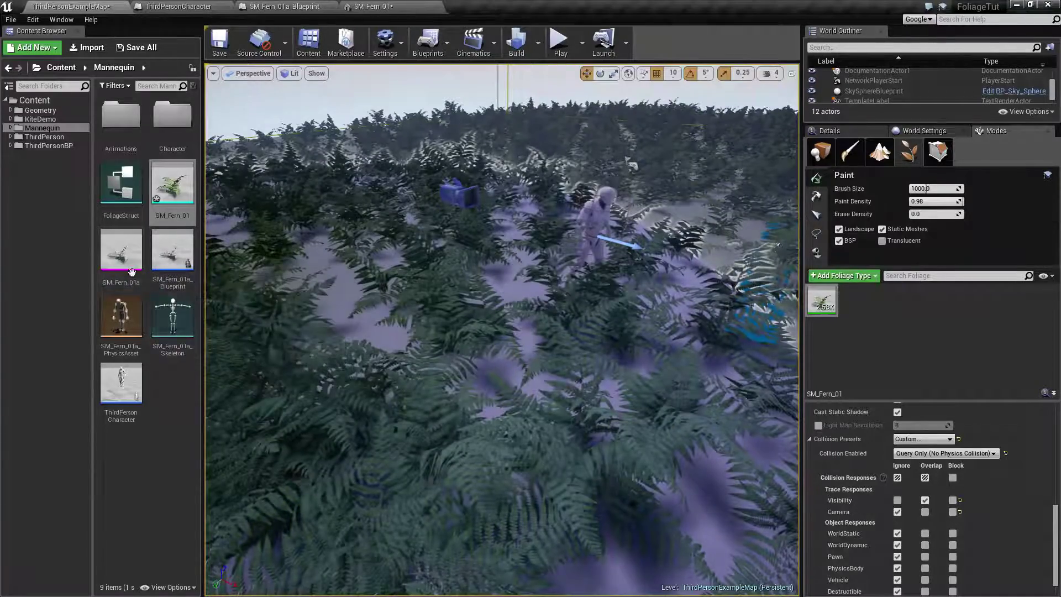
Open the SM_Fern_01a skeletal mesh for editing
mouse_move(133, 271)
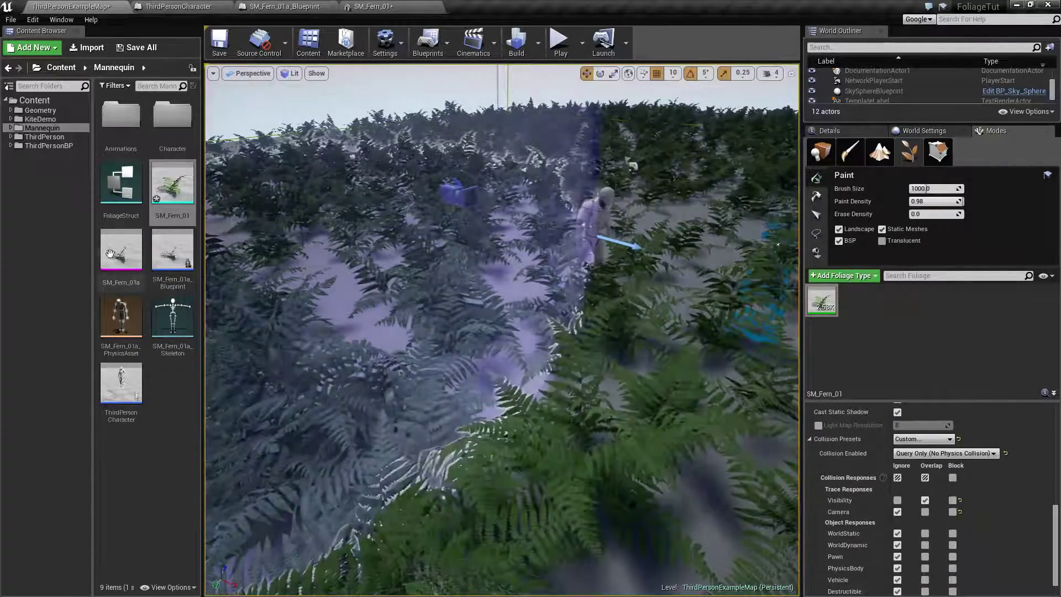
double_click(121, 258)
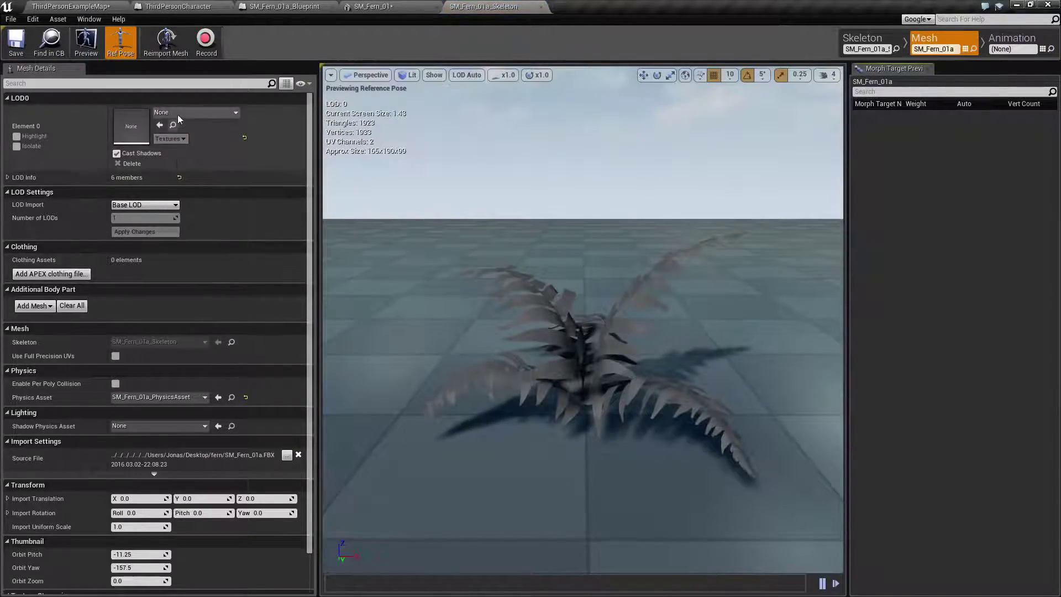
click(178, 111)
click(190, 126)
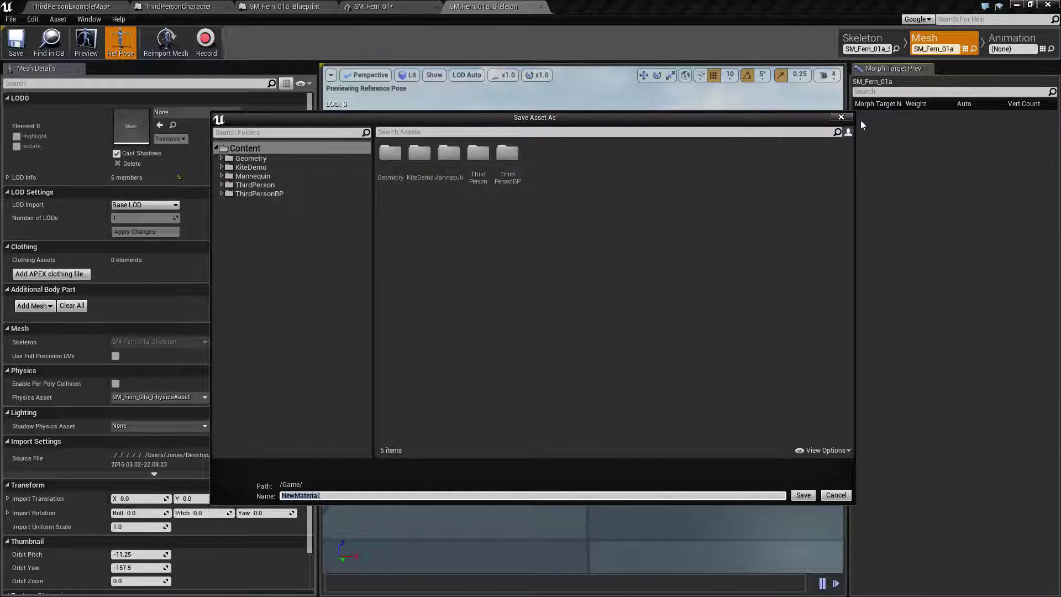
click(841, 118)
Find the fern material and assign M_Fern_01 to Element 0 of the SM_Fern_01a skeletal mesh
click(202, 112)
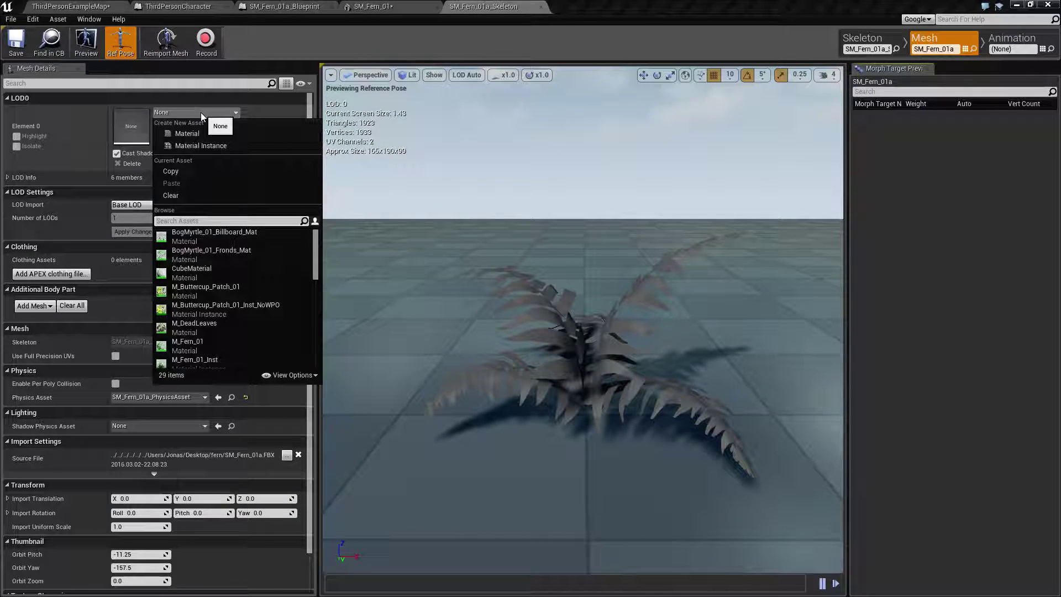
text(ff)
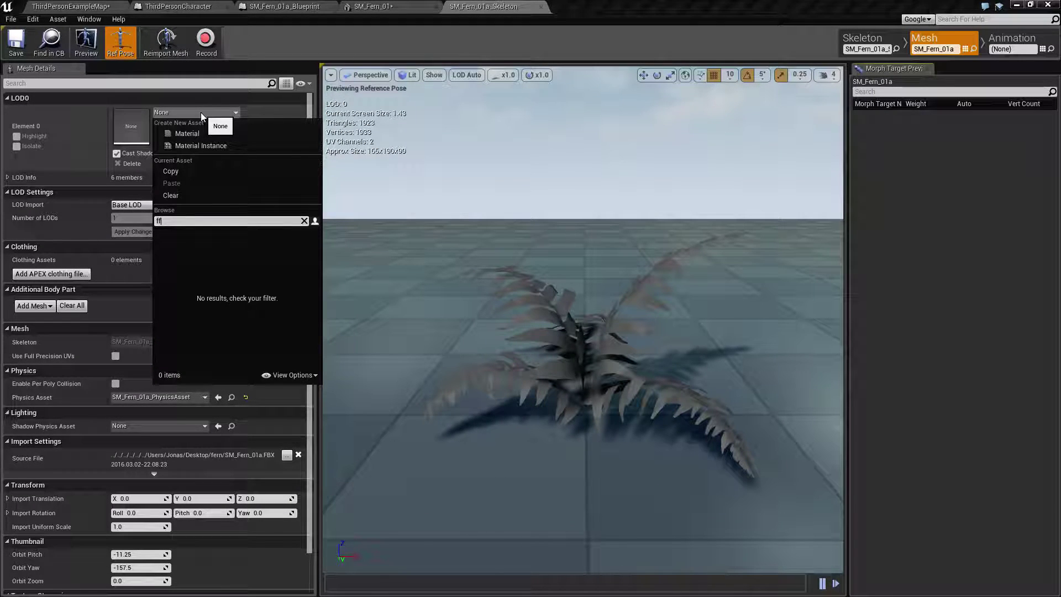
key(BackSpace)
text(ern)
click(184, 237)
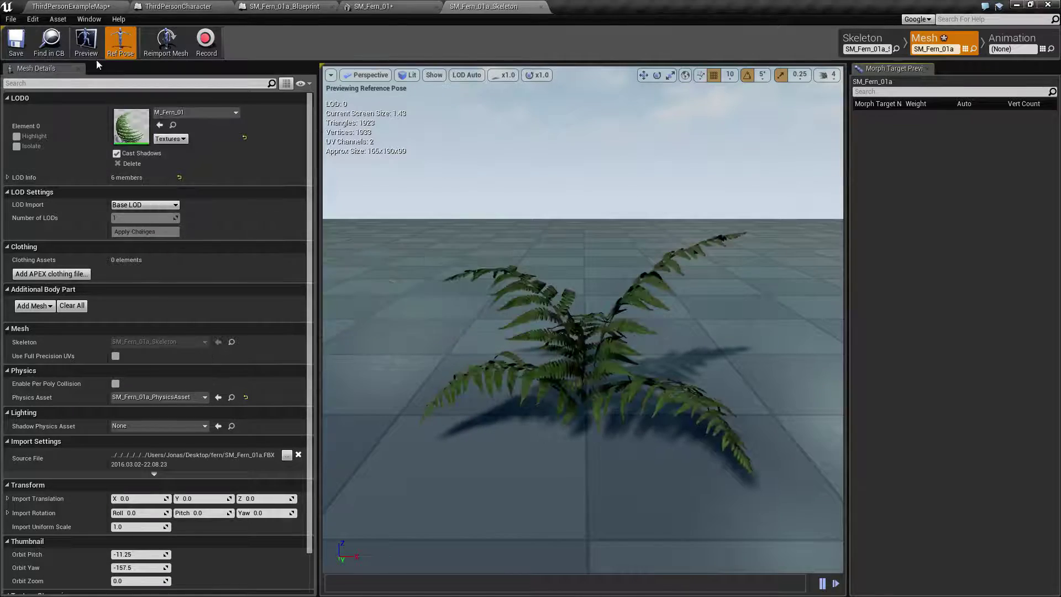
Playtest the level from ThirdPersonExampleMap, running the character through the ferns to check the skeletal fern material, and exit the session
click(53, 8)
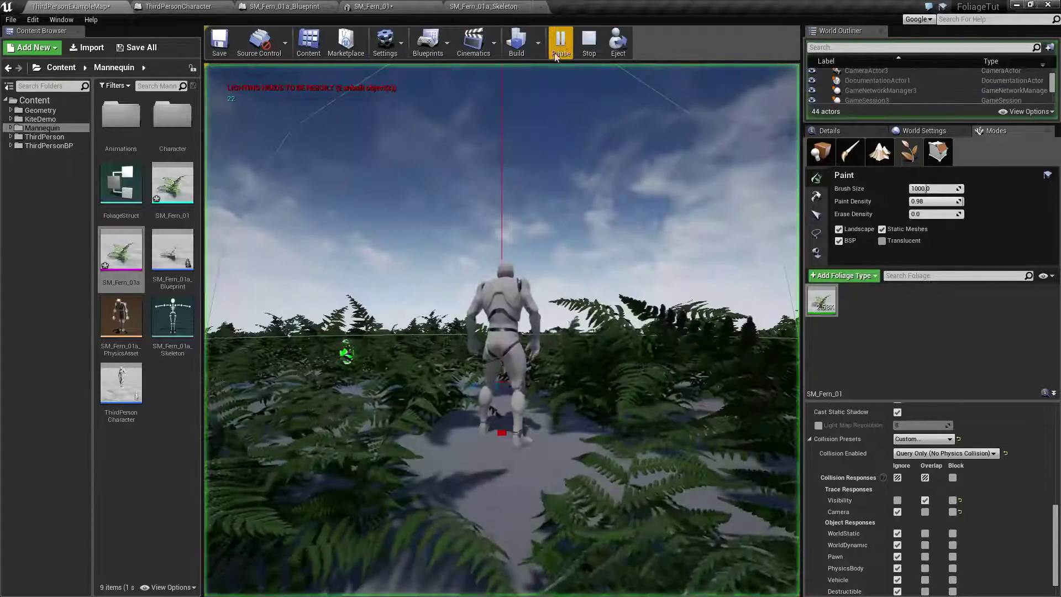
key(w)
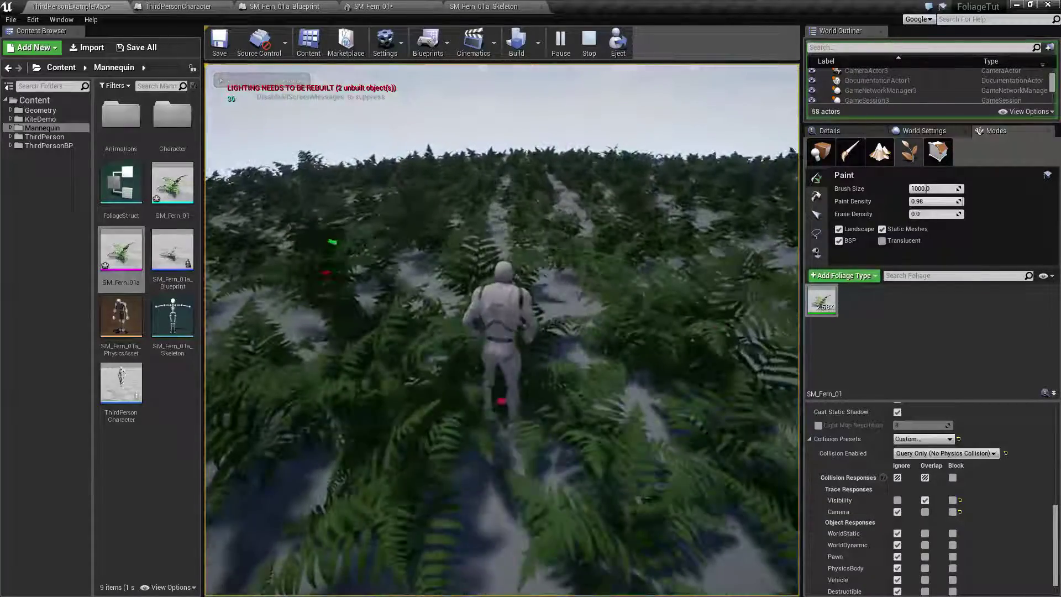
key(a)
key(w)
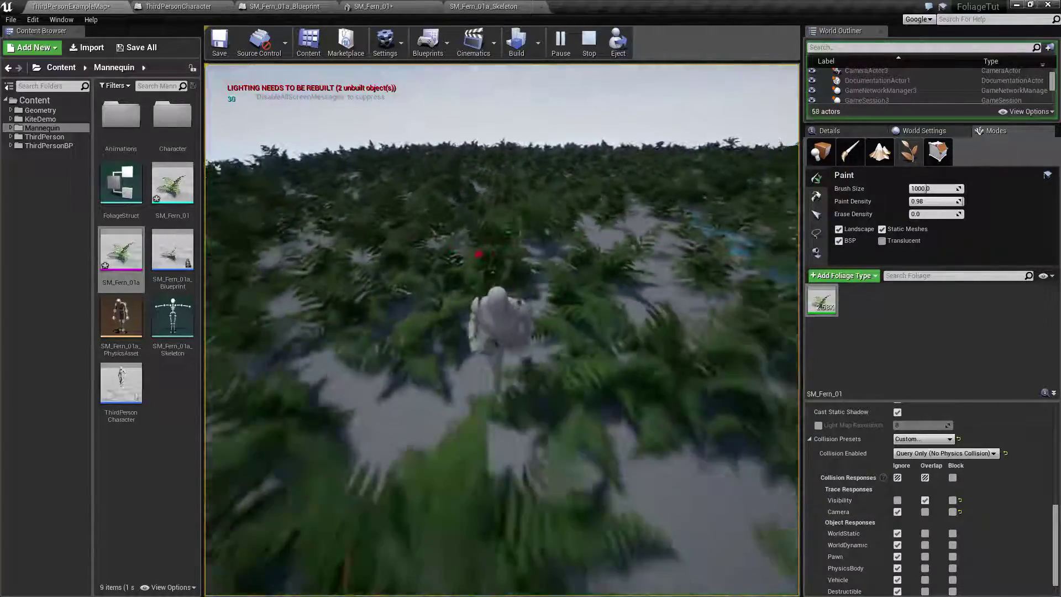
key(w)
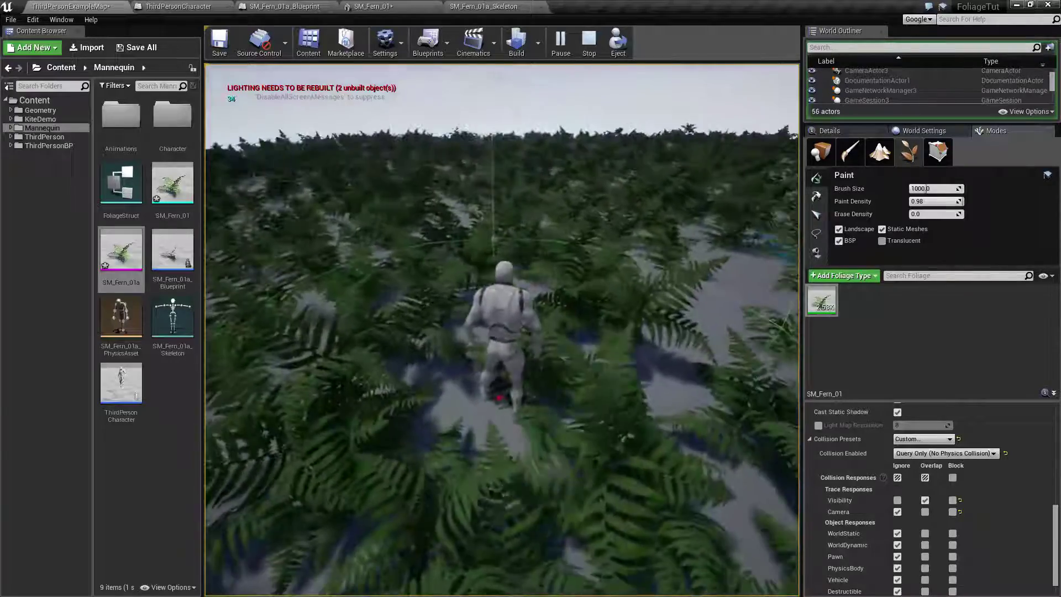
key(w)
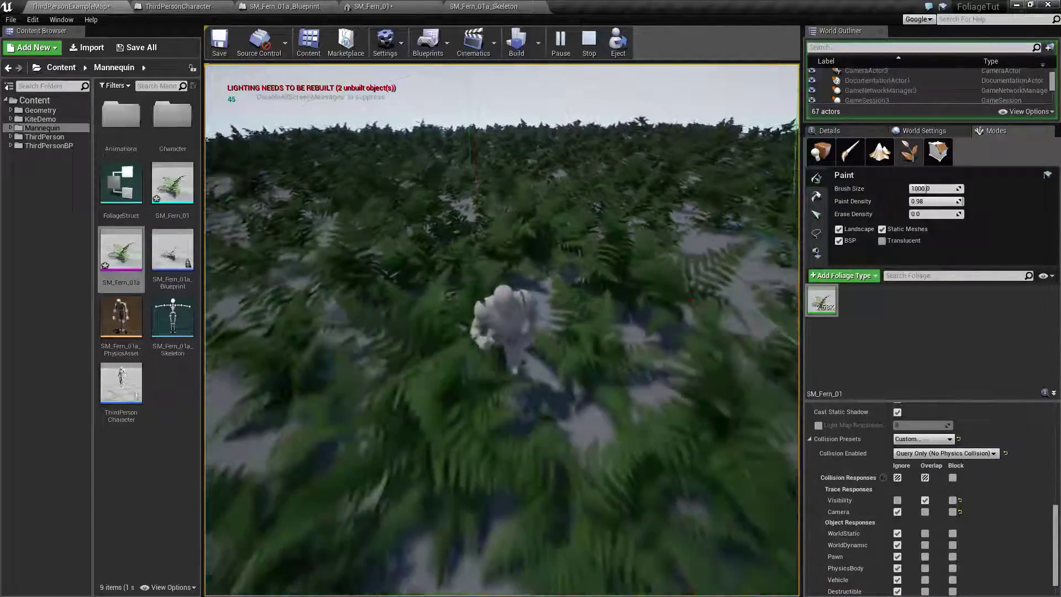
key(w)
key(w)
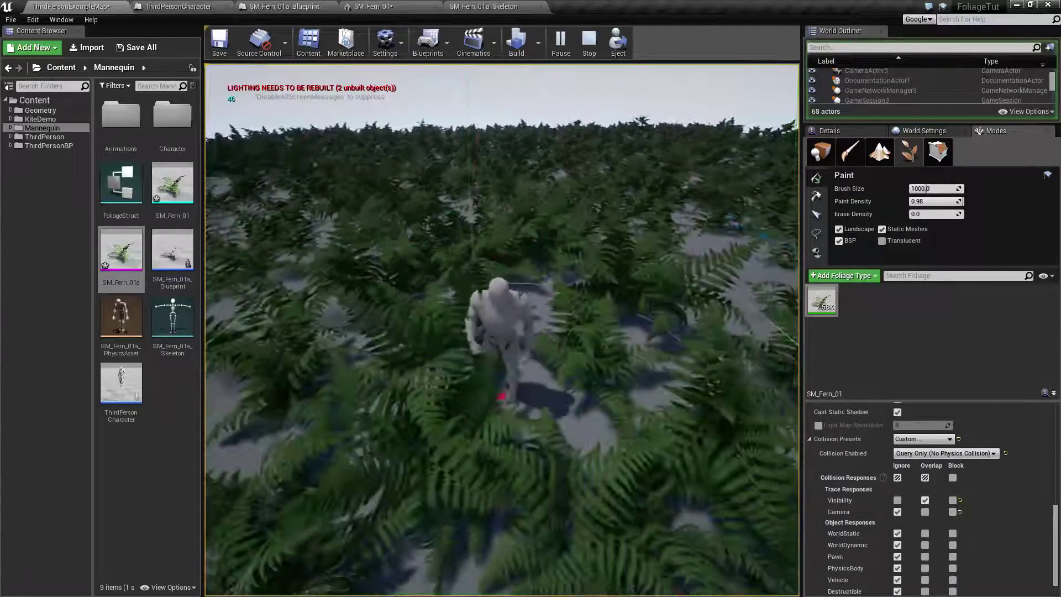
key(w)
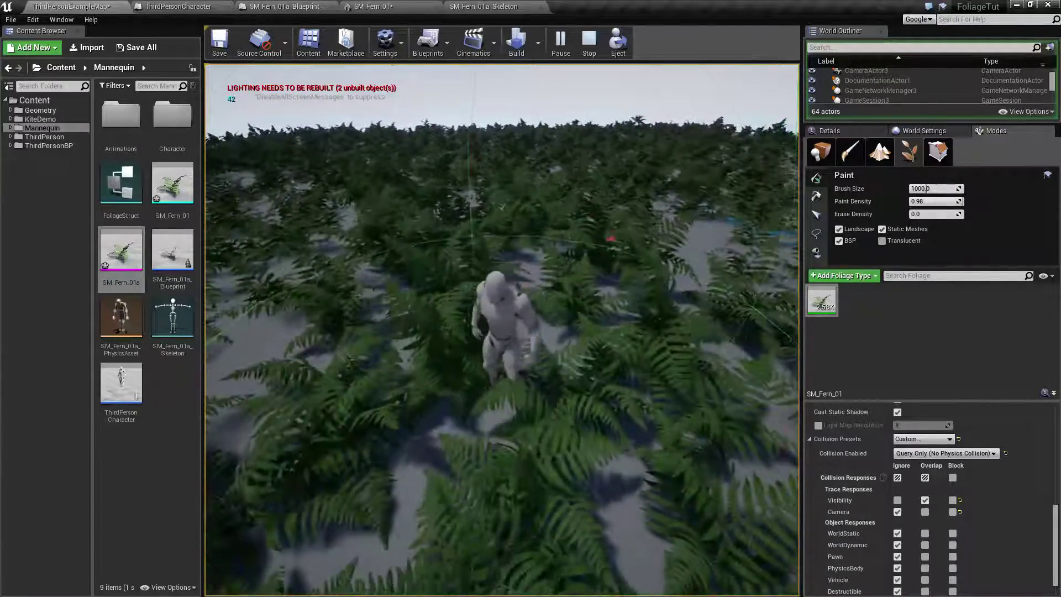
key(w)
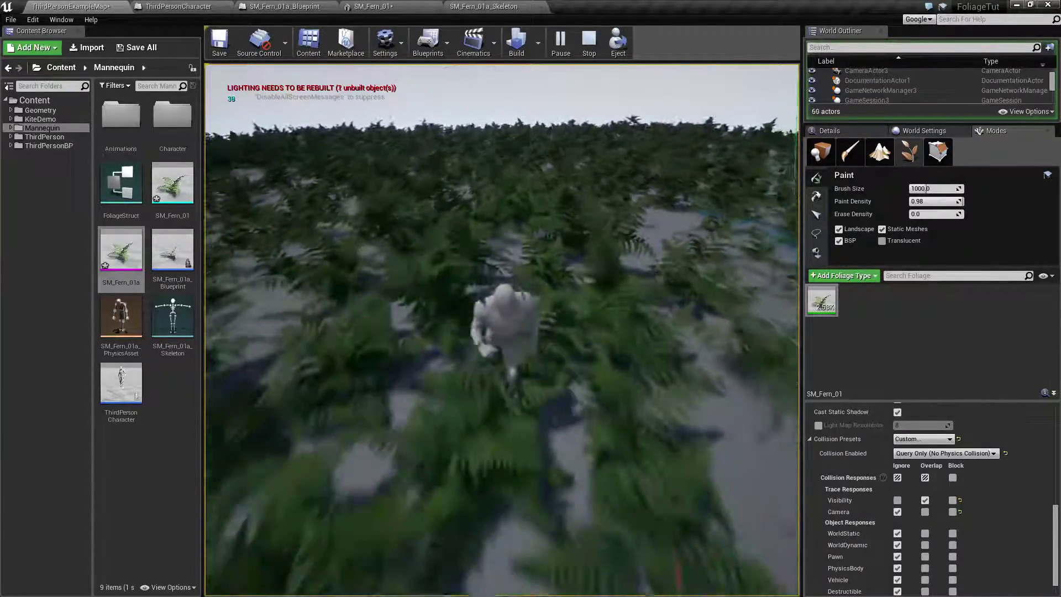
key(w)
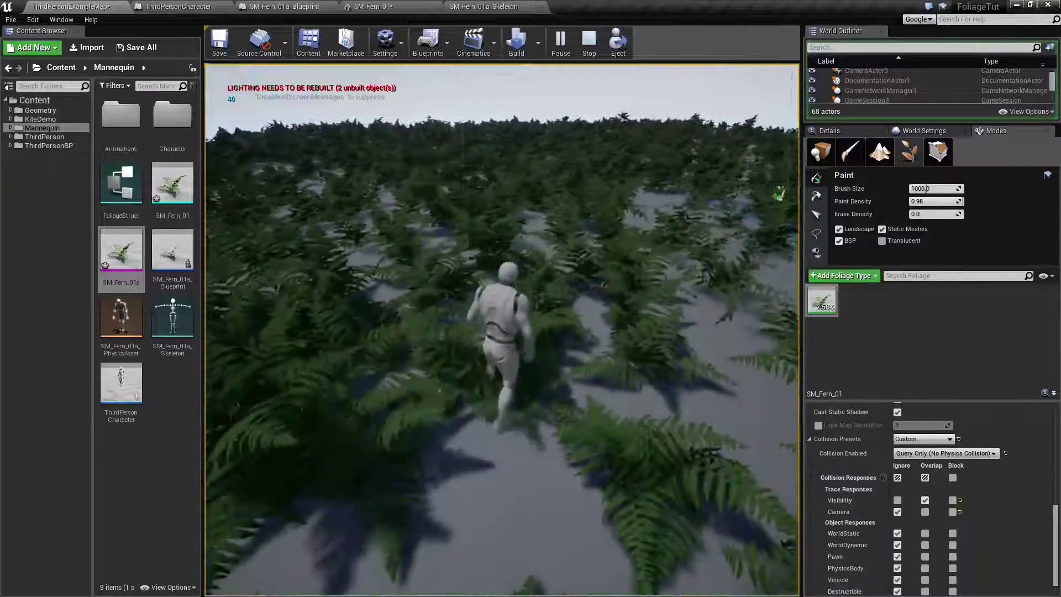
key(Escape)
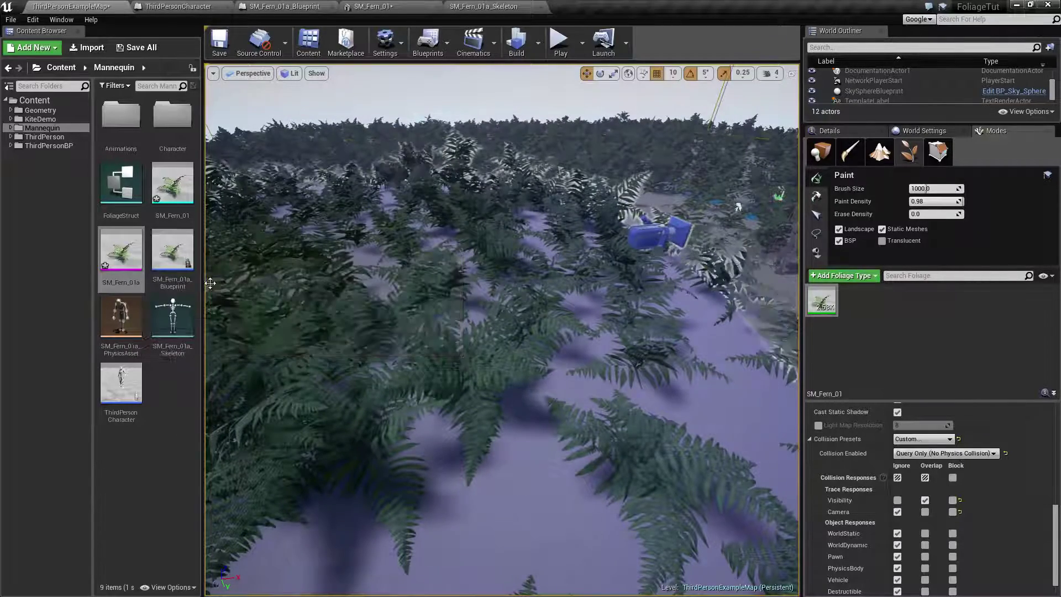
In SM_Fern_01a_Blueprint, set the SkeletalMeshComponent's custom collision response to PhysicsBody to Ignore
double_click(178, 258)
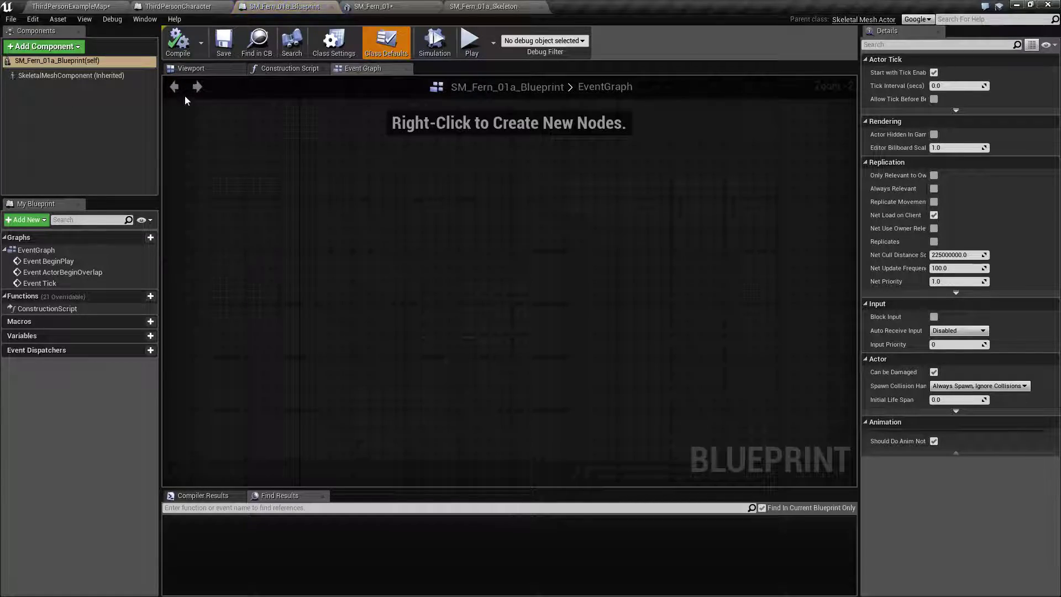
click(55, 78)
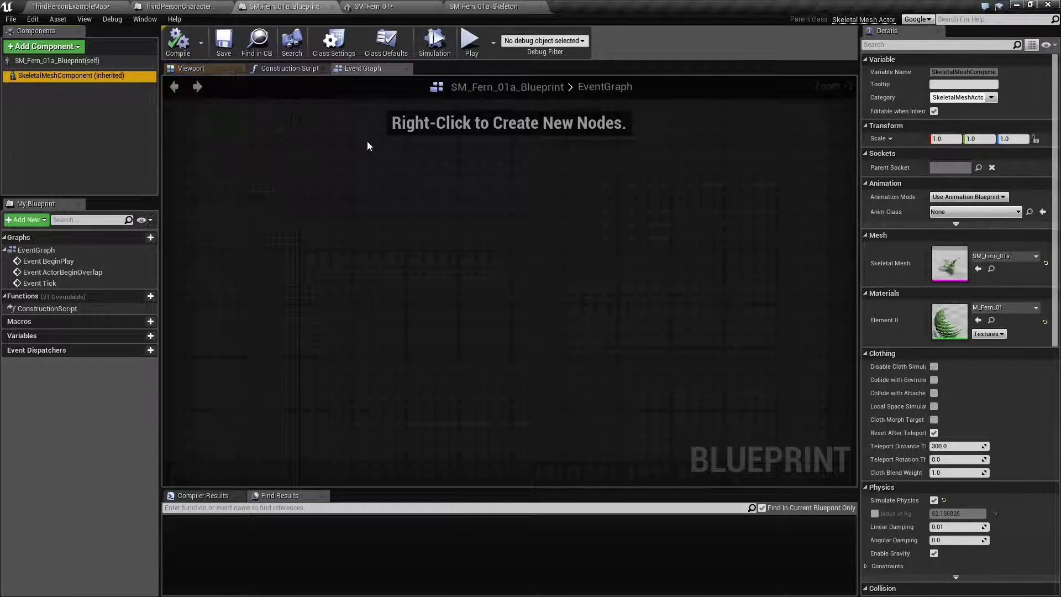
scroll(956, 454, down, 5)
scroll(989, 509, down, 4)
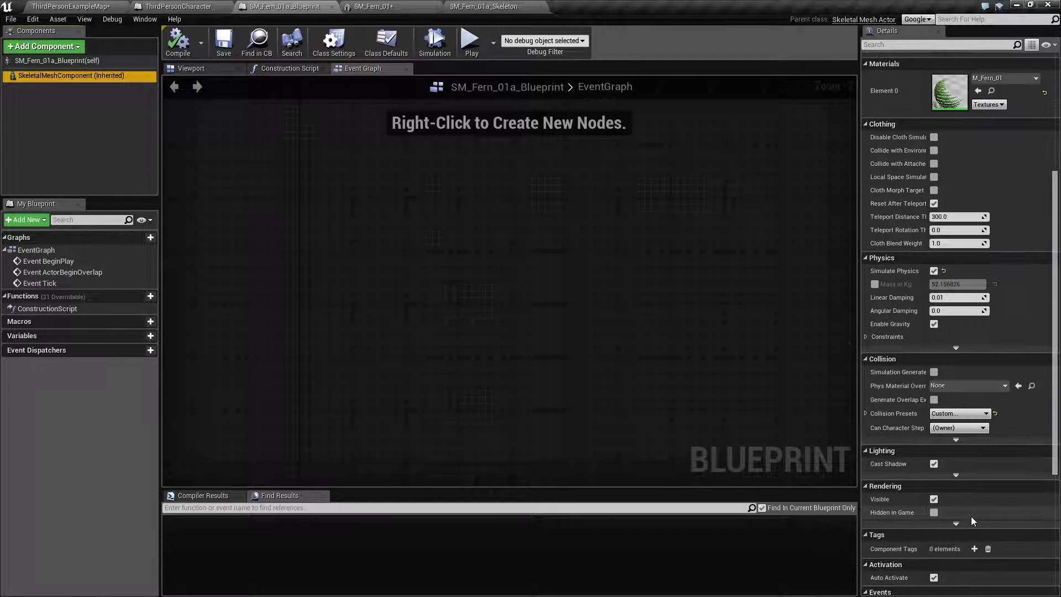
click(948, 415)
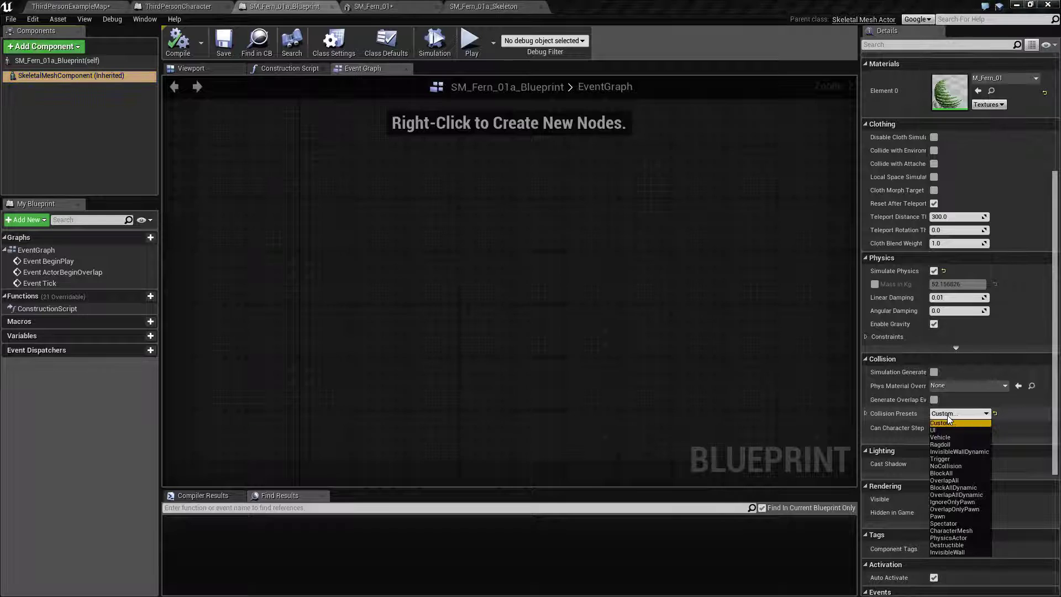
click(866, 415)
scroll(934, 425, down, 3)
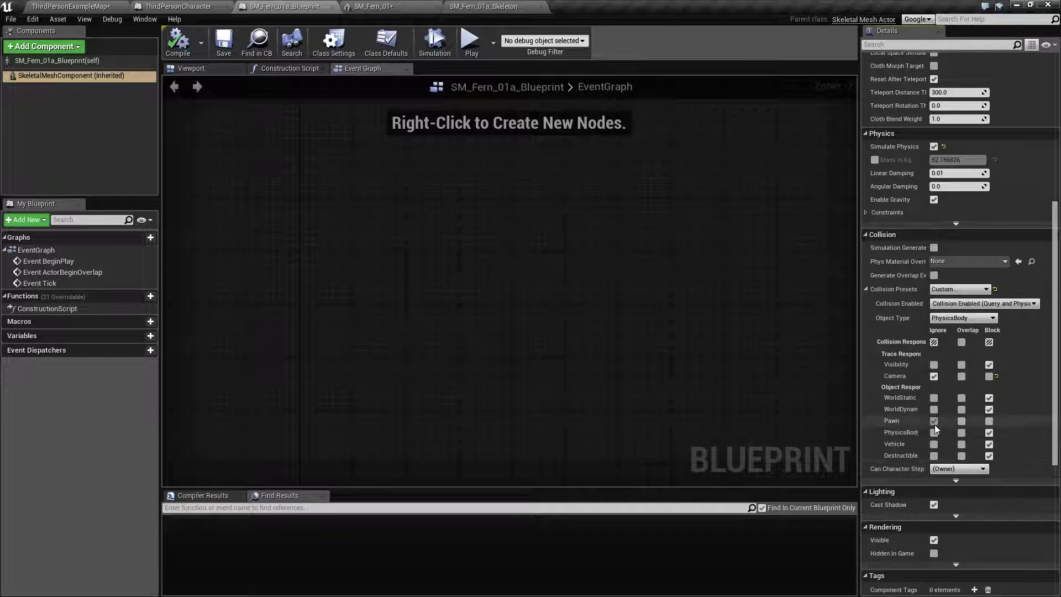
click(945, 321)
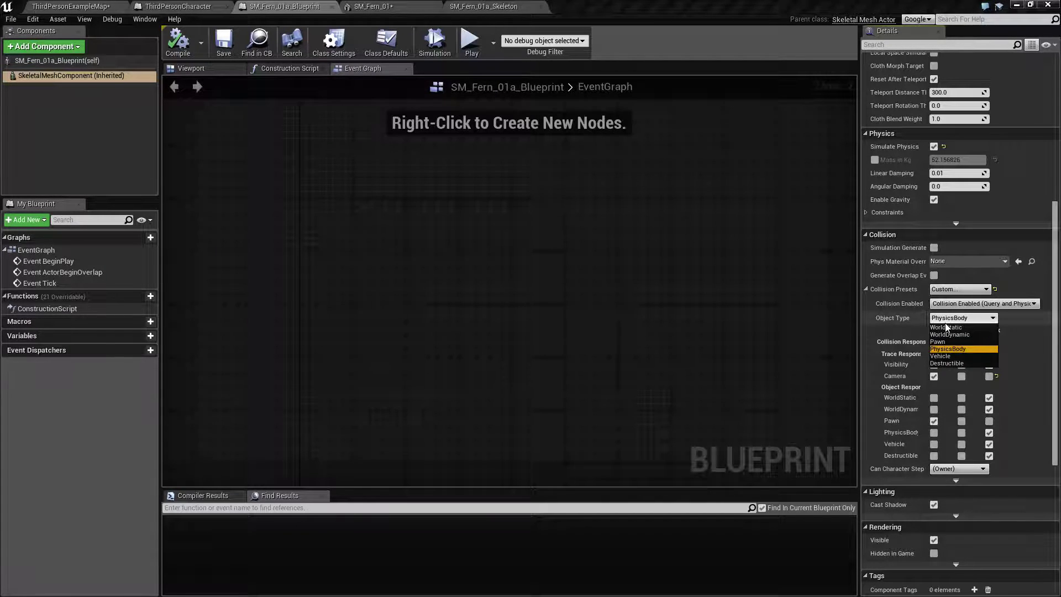
click(945, 316)
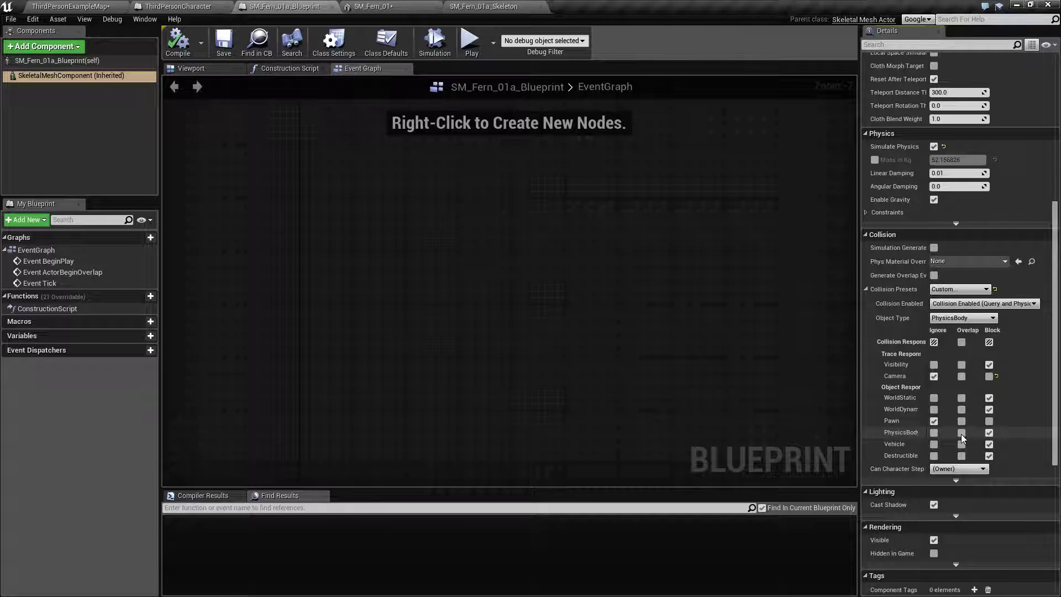
click(934, 433)
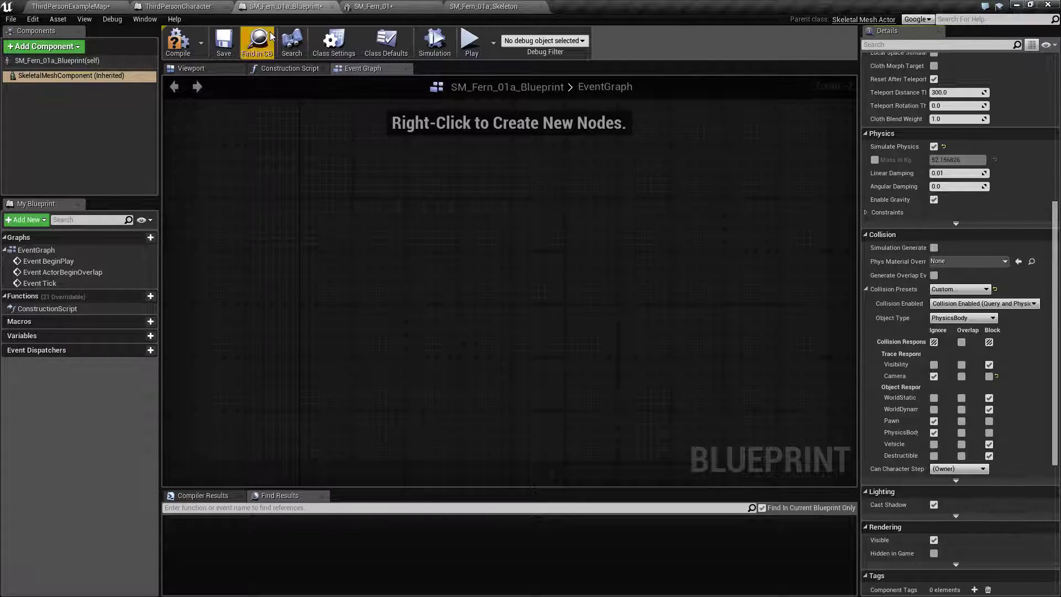
Playtest the fern blueprint's PhysicsBody-ignoring collision by running the character through the foliage in several directions, and exit the preview
click(484, 48)
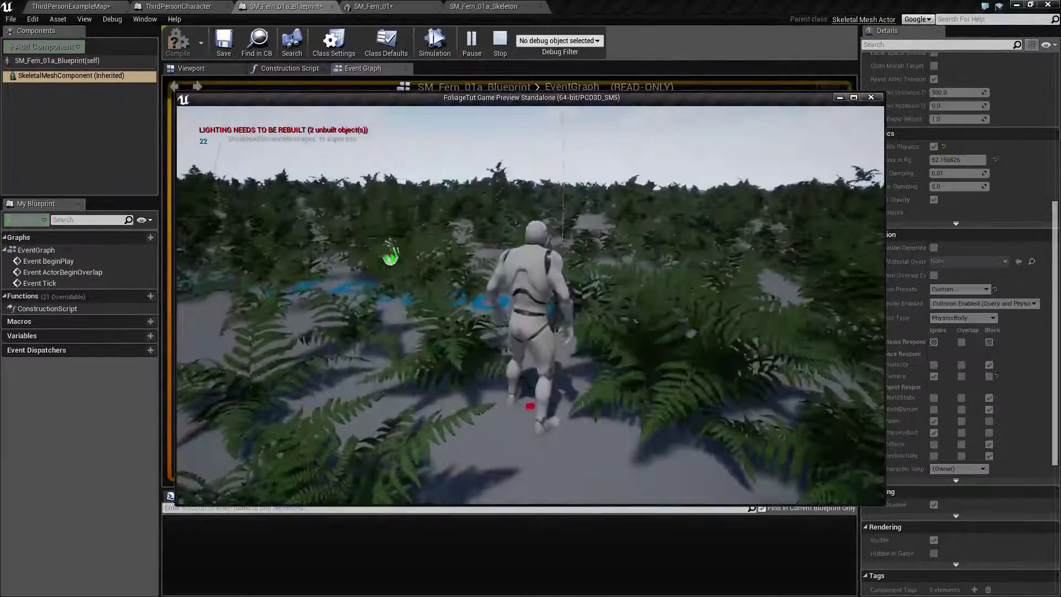
key(s)
key(w)
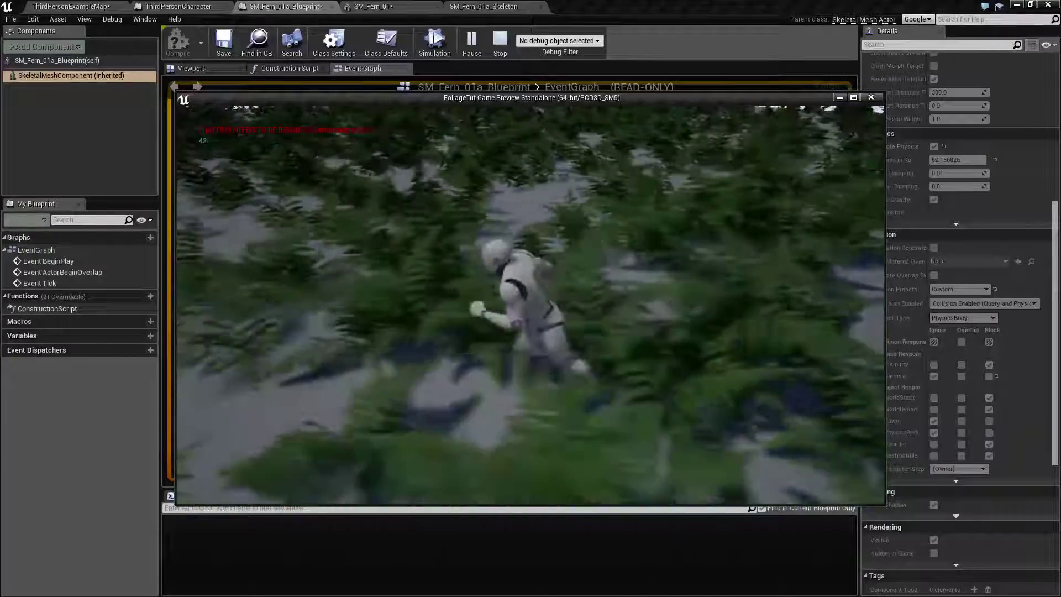
key(d)
key(w)
key(w)
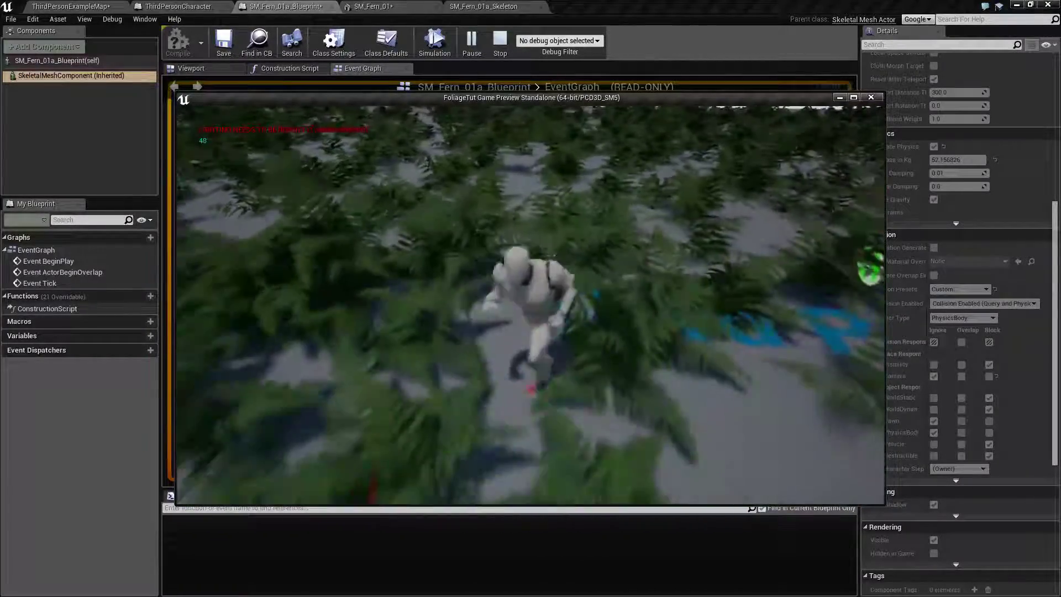
key(s)
key(w)
key(Escape)
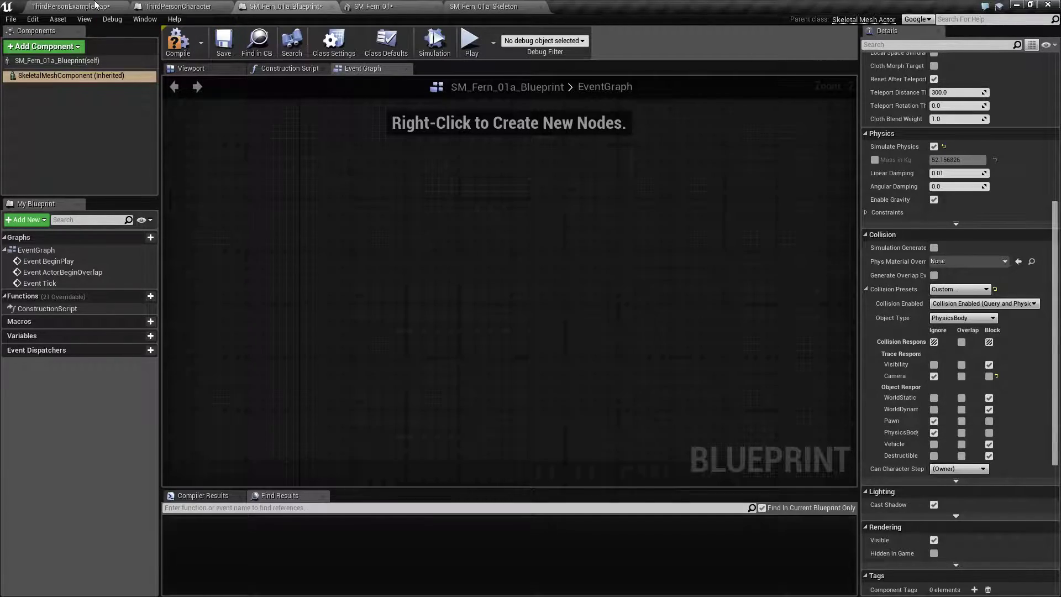
In the ThirdPersonCharacter blueprint, switch the inherited Mesh component's collision preset to Custom
click(78, 6)
click(177, 6)
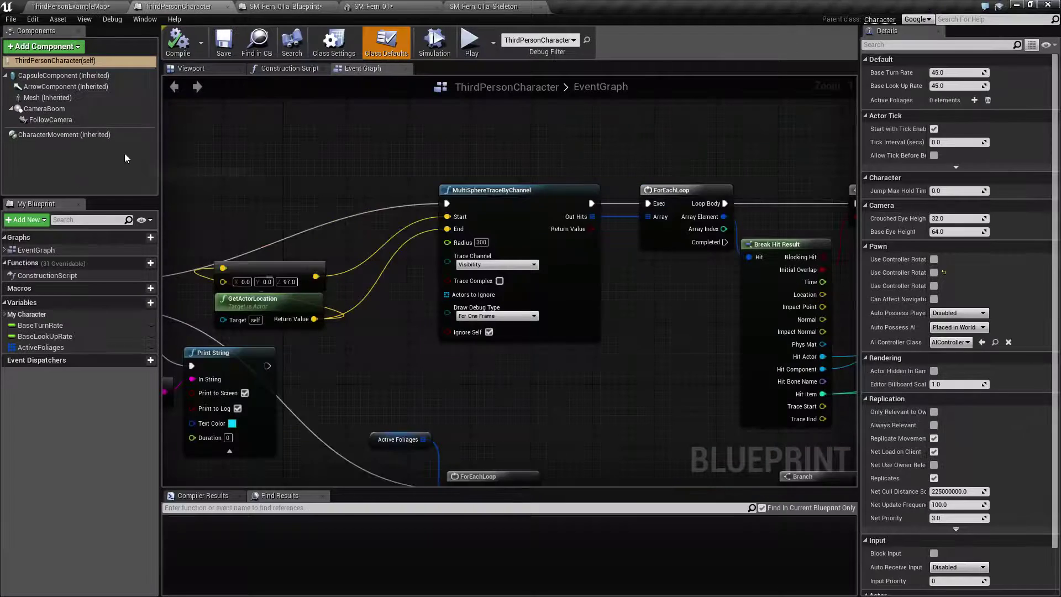
click(48, 98)
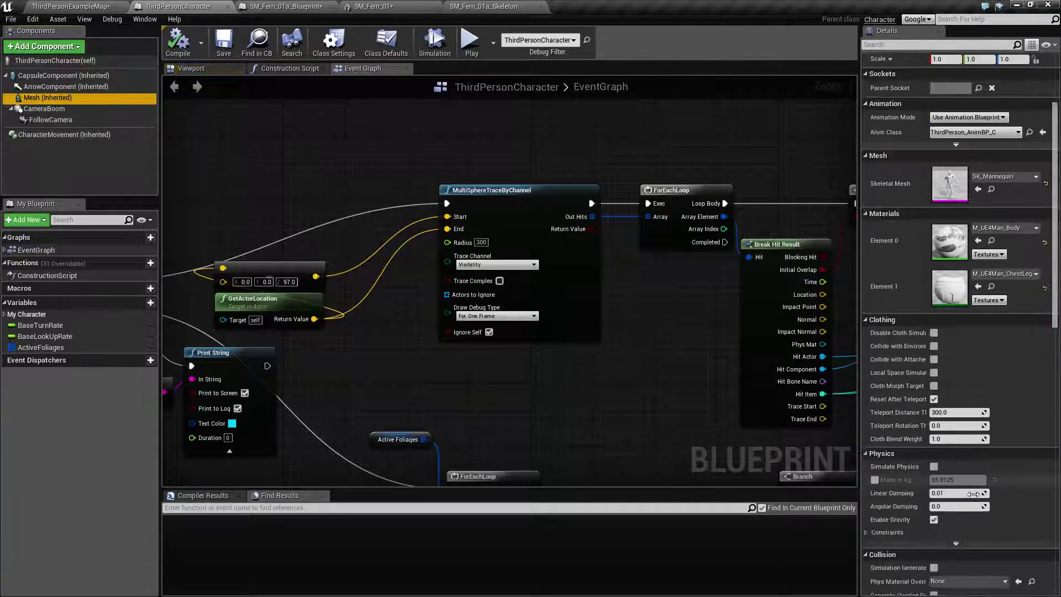
scroll(967, 507, down, 6)
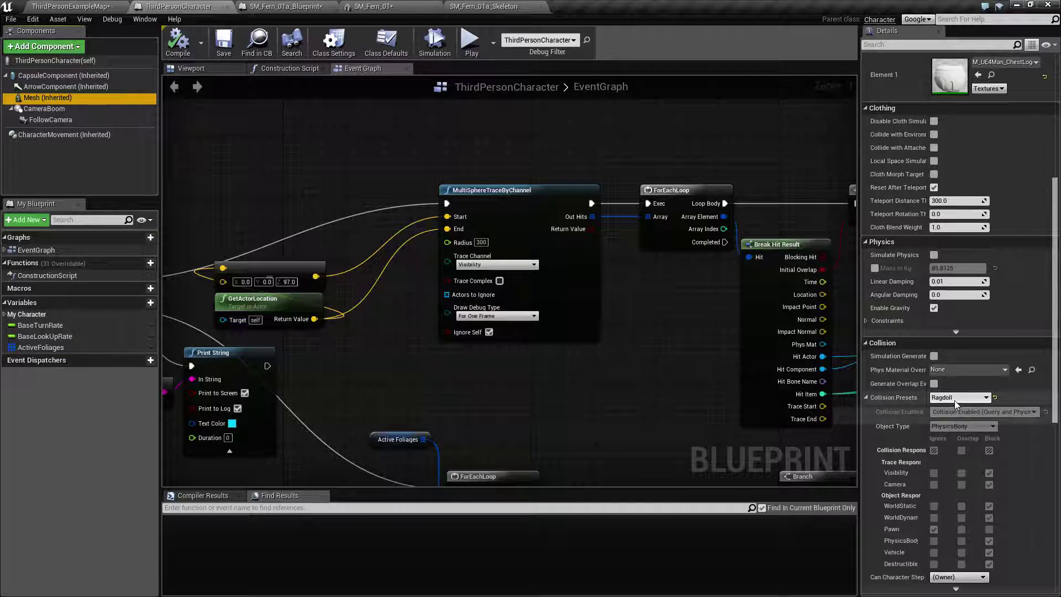
click(955, 400)
click(943, 407)
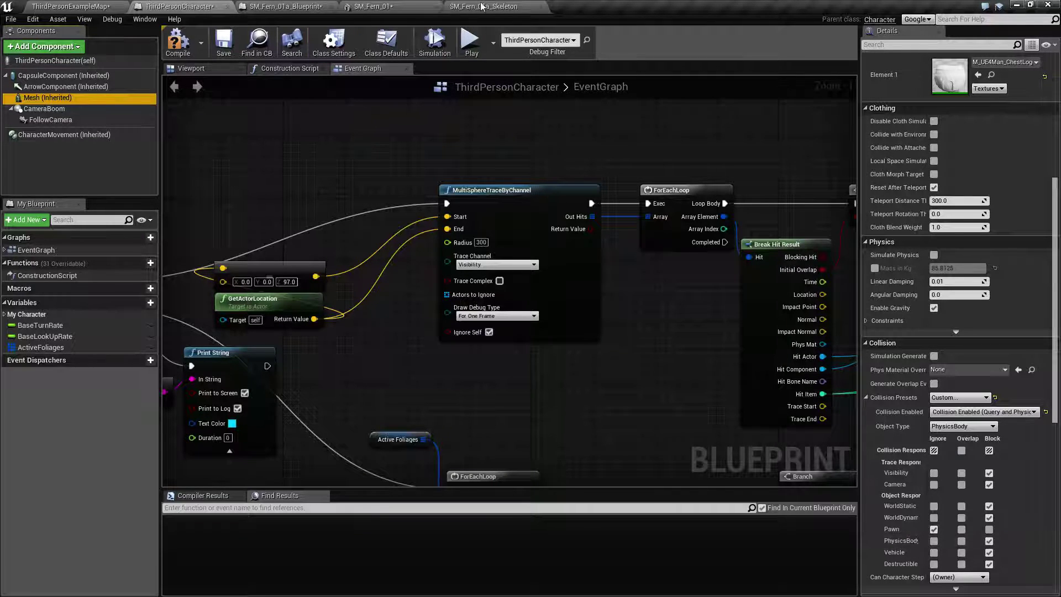
click(289, 8)
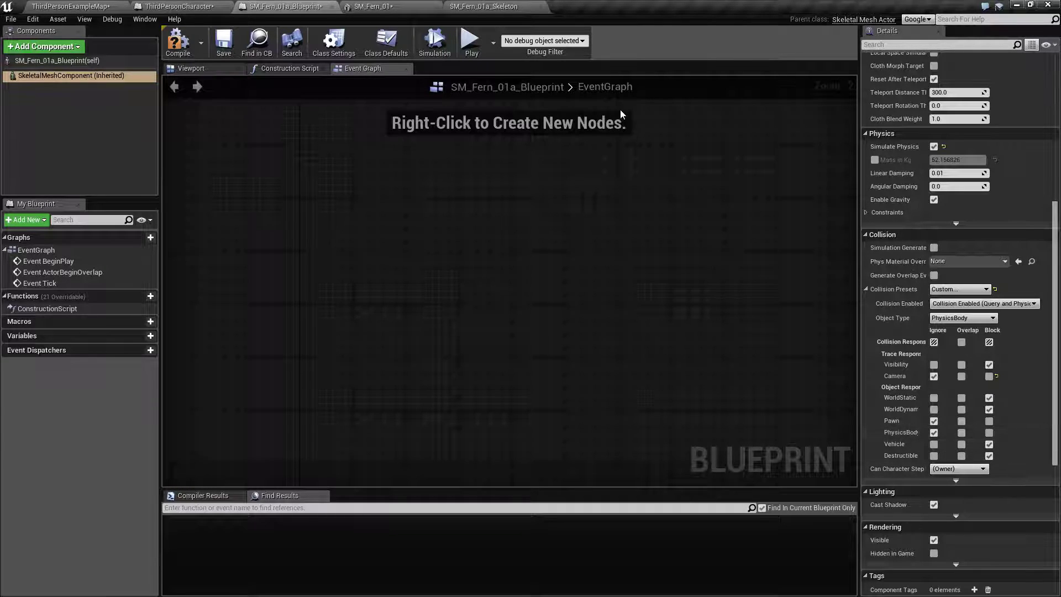
click(402, 6)
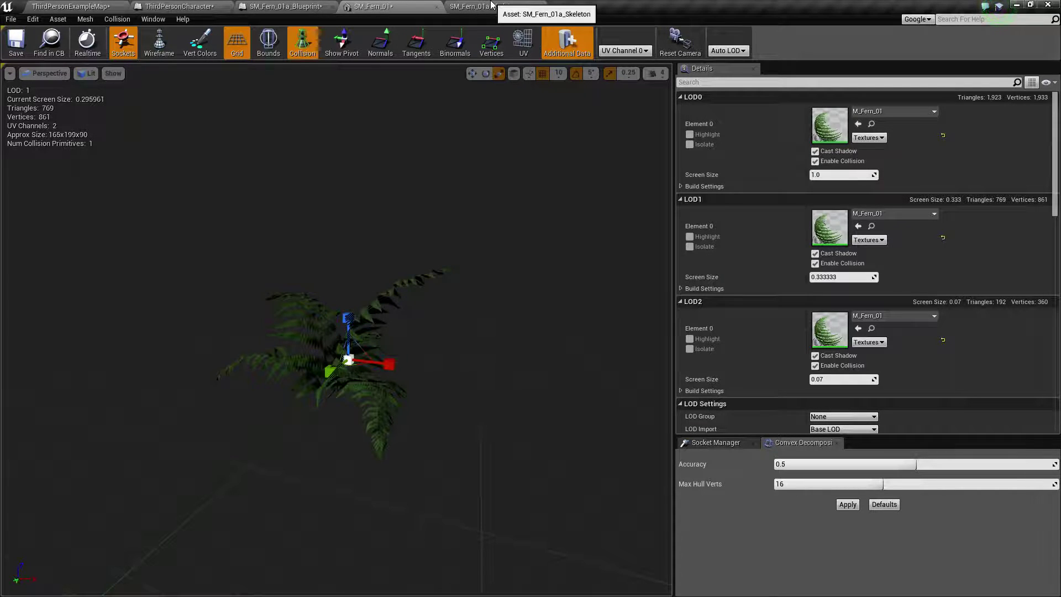
click(491, 6)
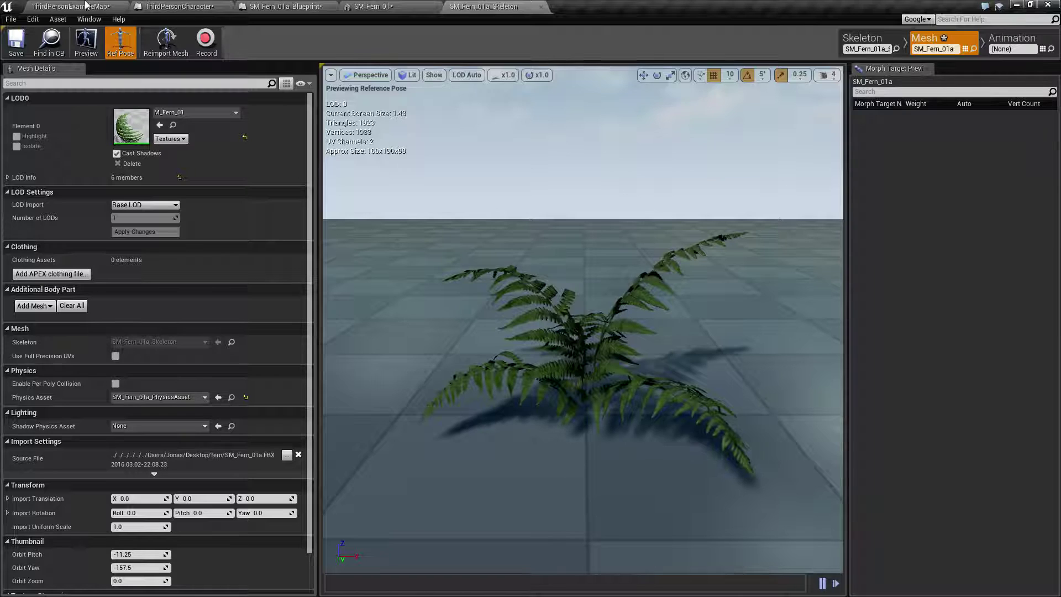
Set the collision object type of the ThirdPersonCharacter's inherited Mesh component to Vehicle
click(178, 6)
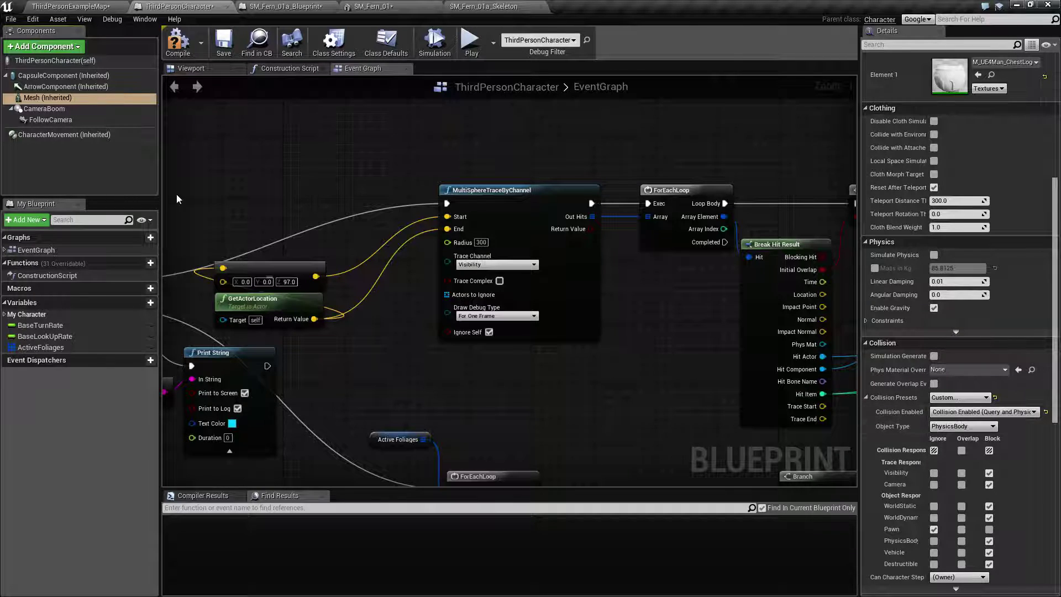
click(953, 427)
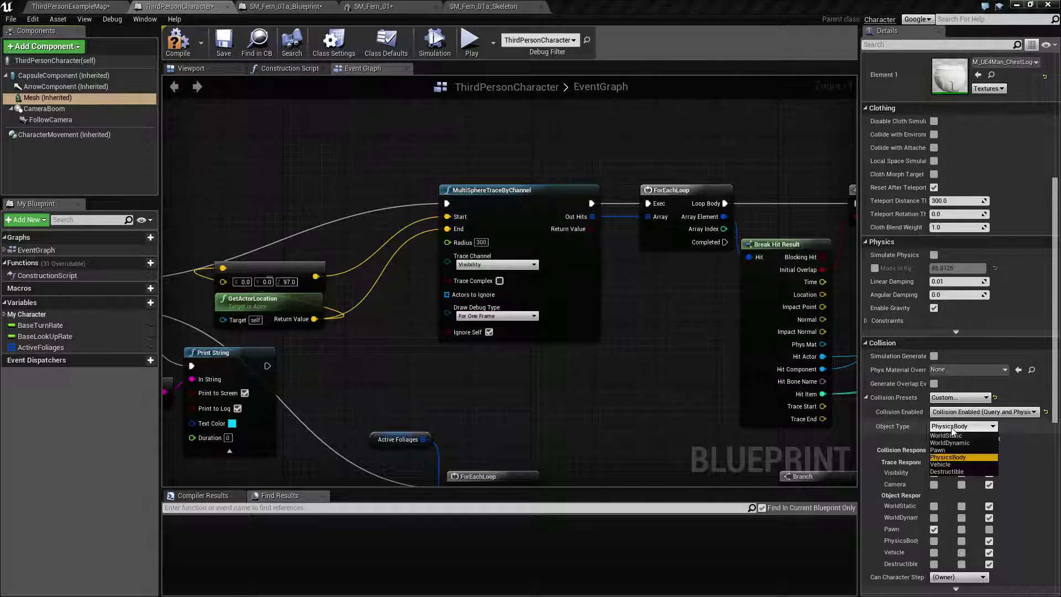
click(942, 464)
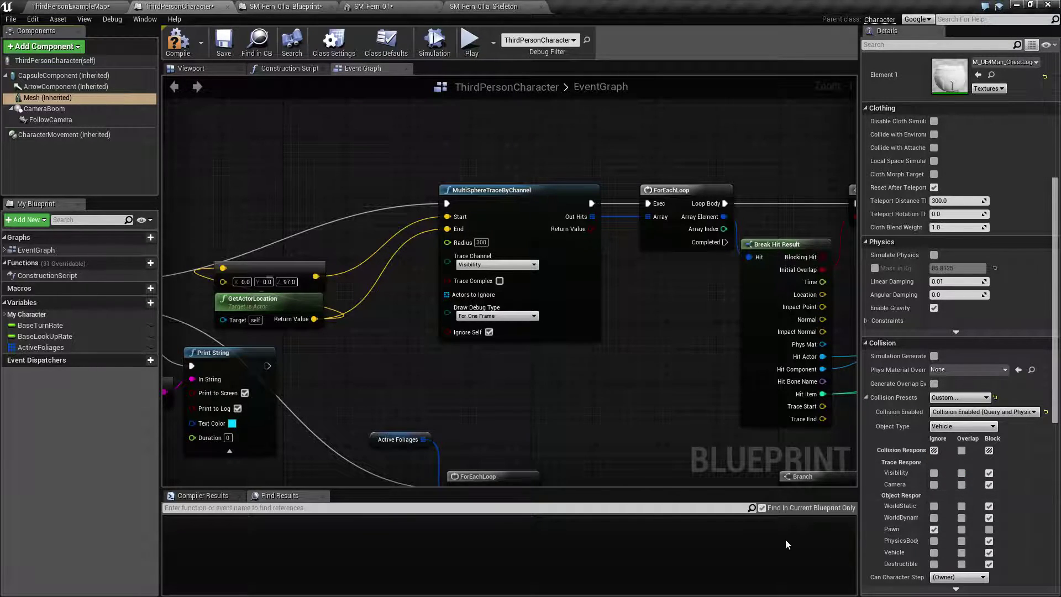
Playtest the character's Vehicle-type mesh collision by running through the fern field in several directions, and release the mouse from the game
click(469, 44)
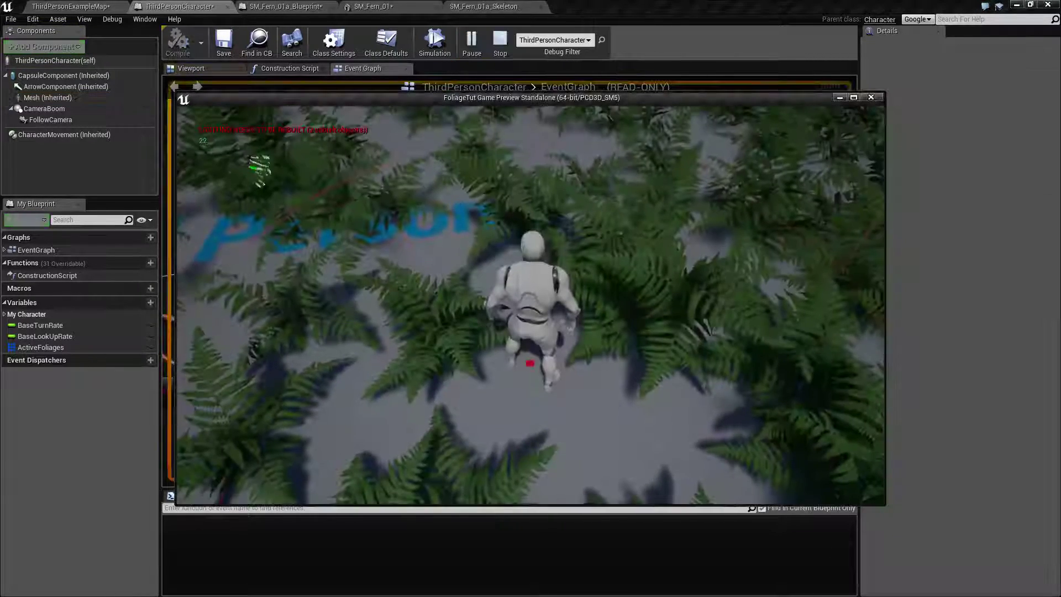
key(w)
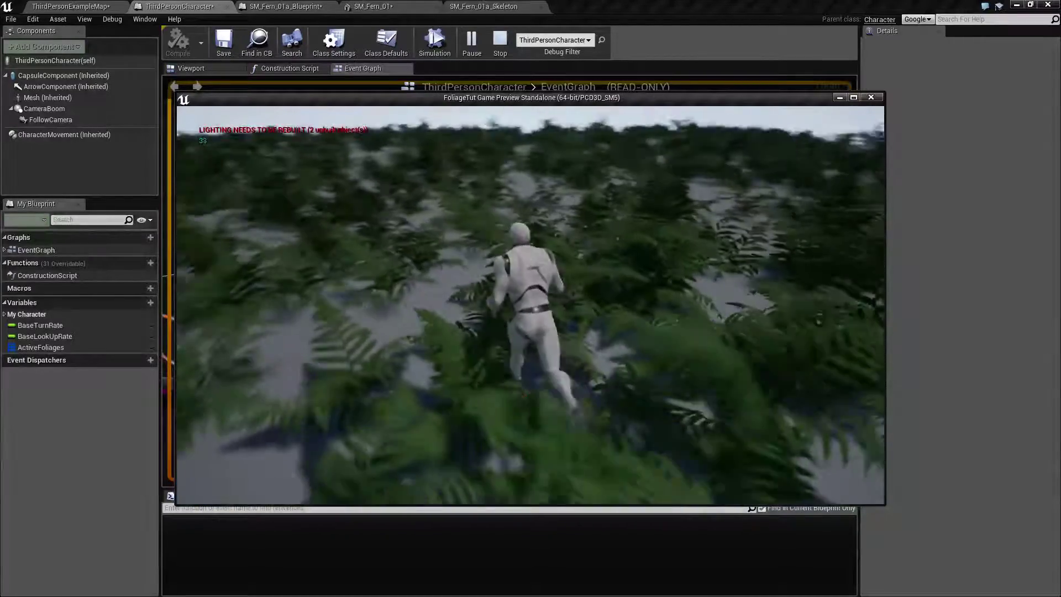
key(w)
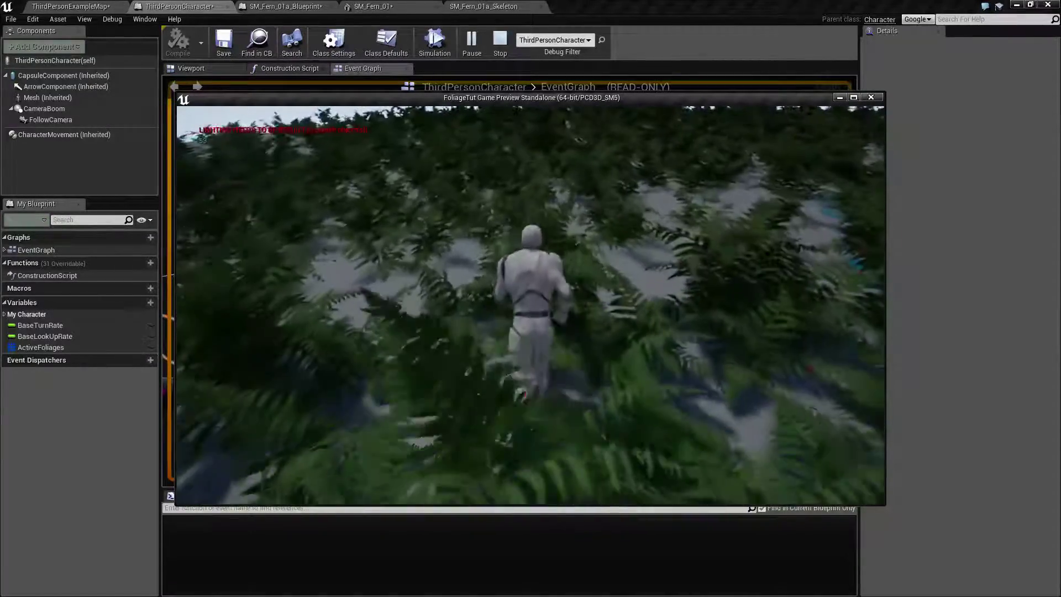
key(w)
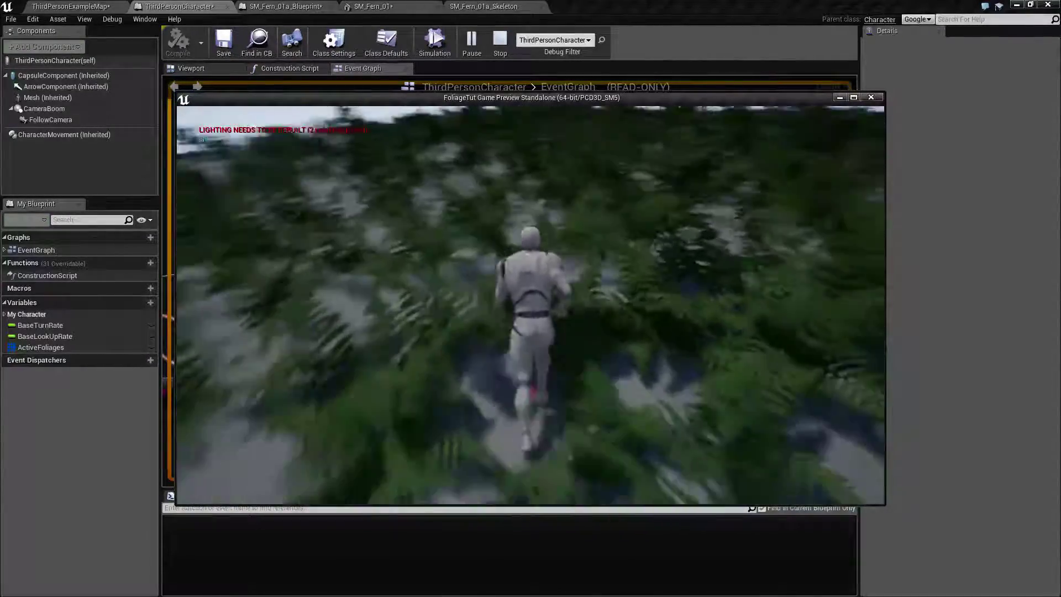
key(w)
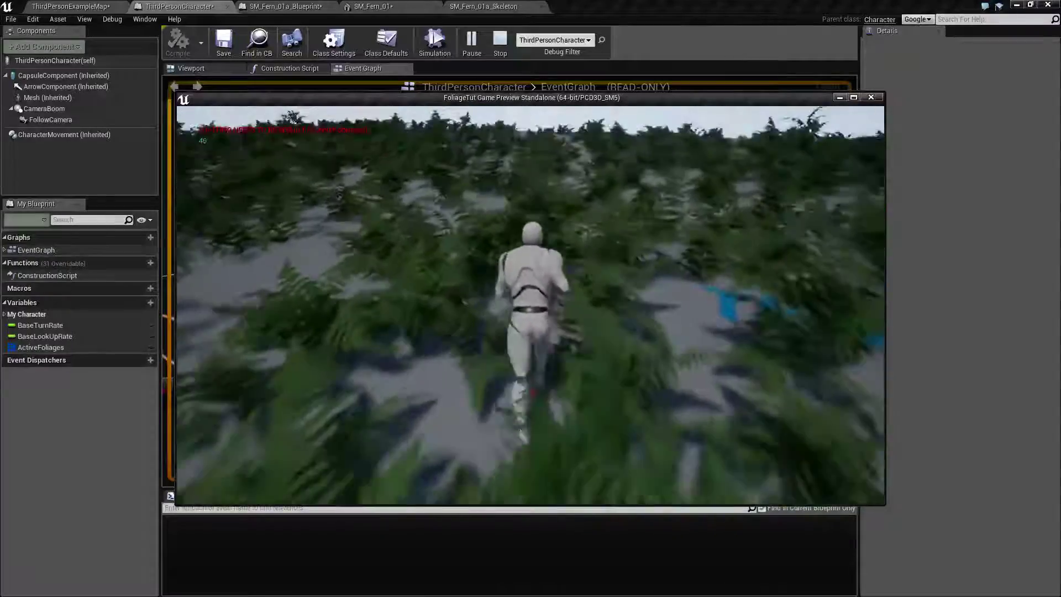
key(w)
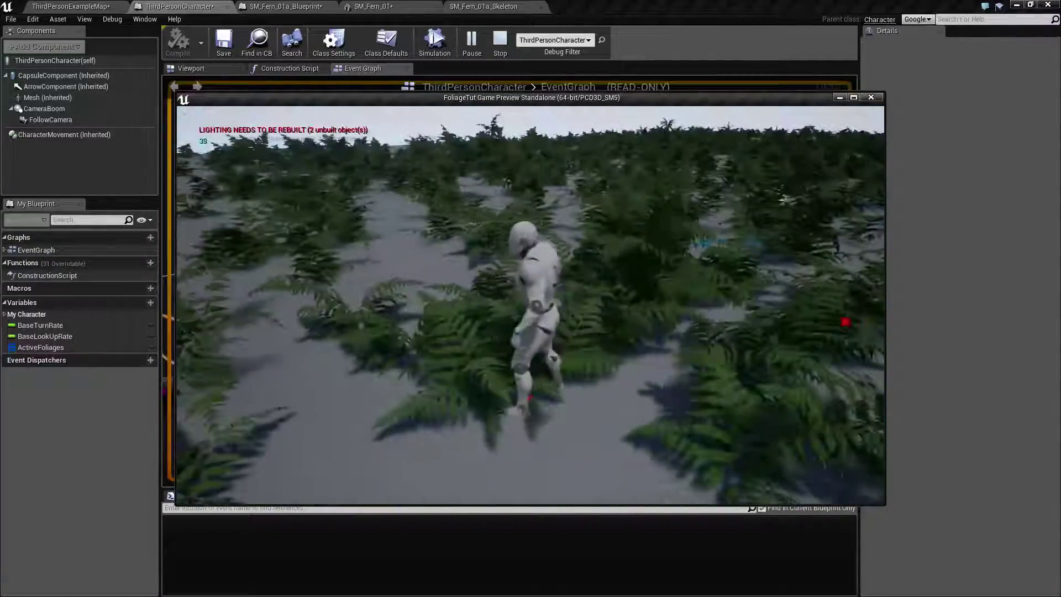
key(w)
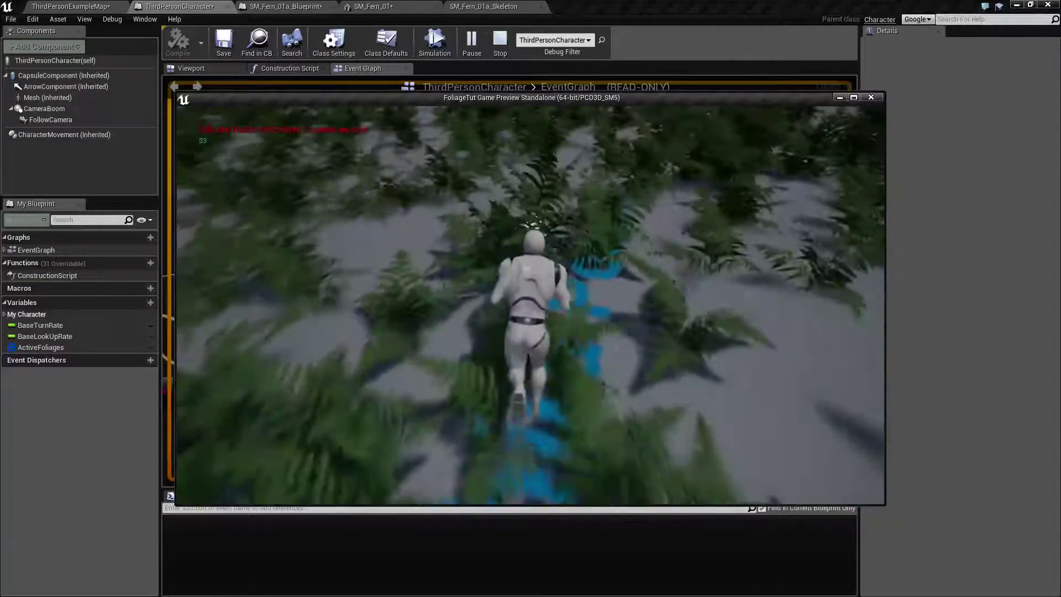
key(w)
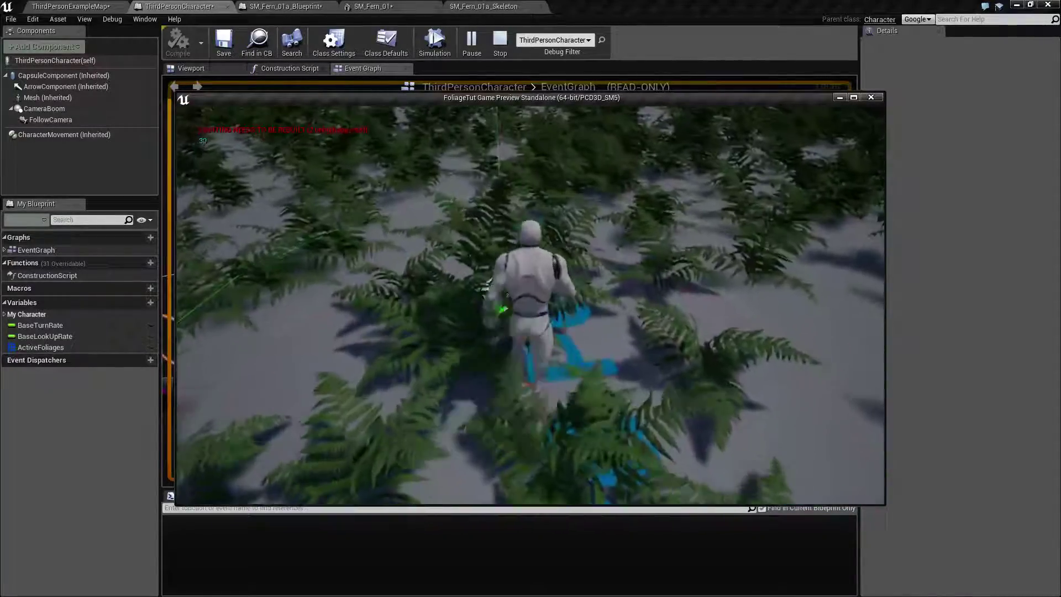
key(w)
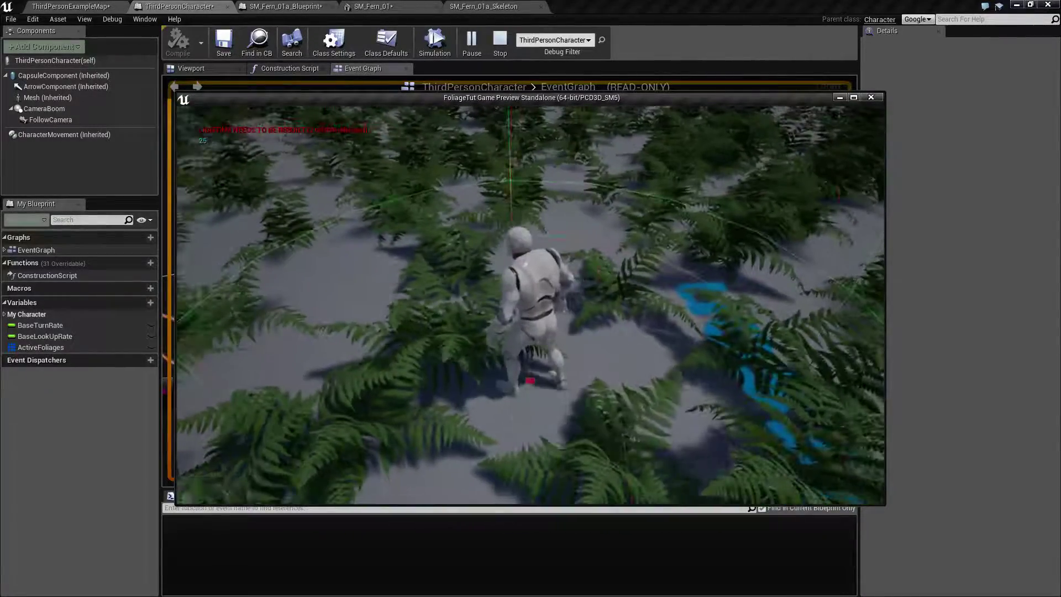
key(w)
key(a)
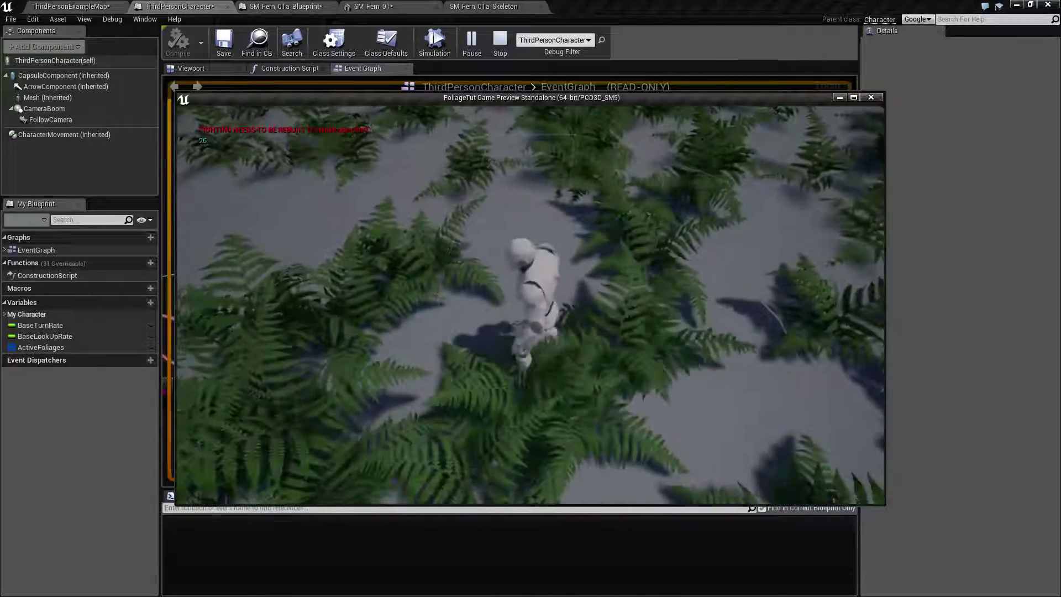
key(shift+F1)
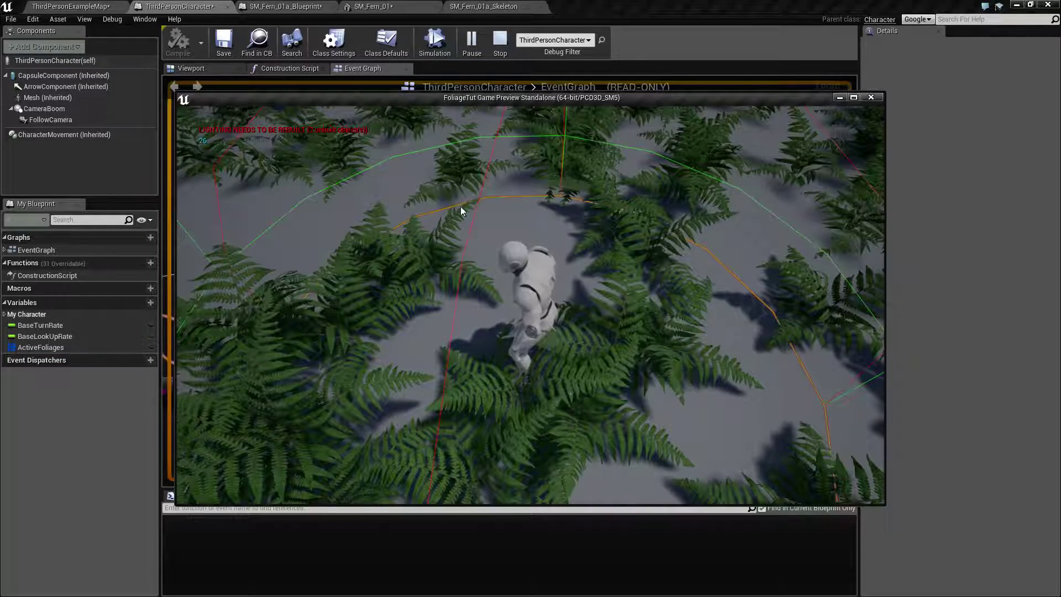
Resume control of the character, step back and forth against the nearby ferns to examine their reaction, and exit the preview
click(343, 279)
key(w)
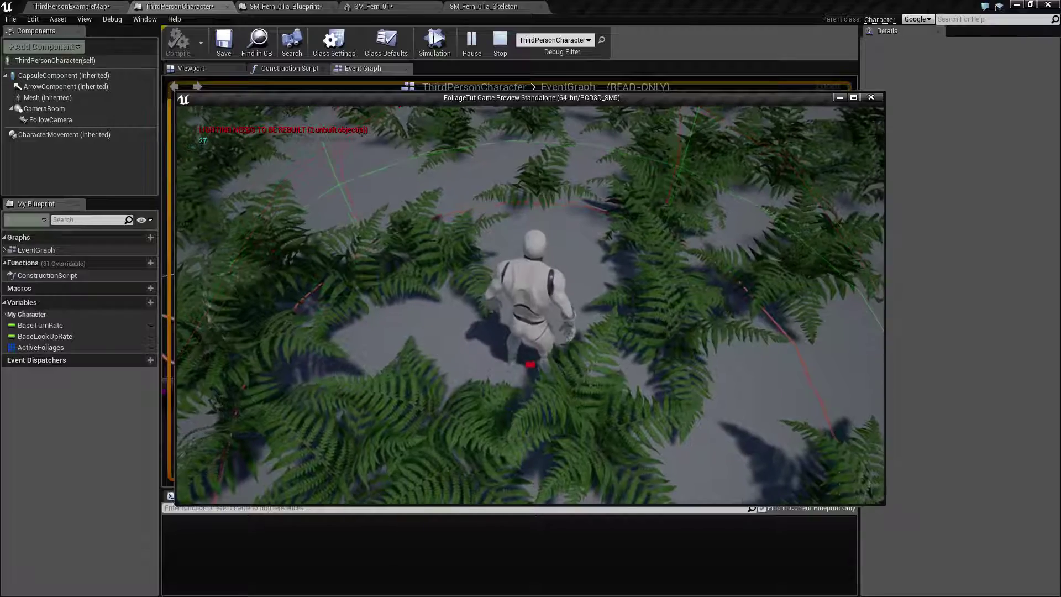
key(s)
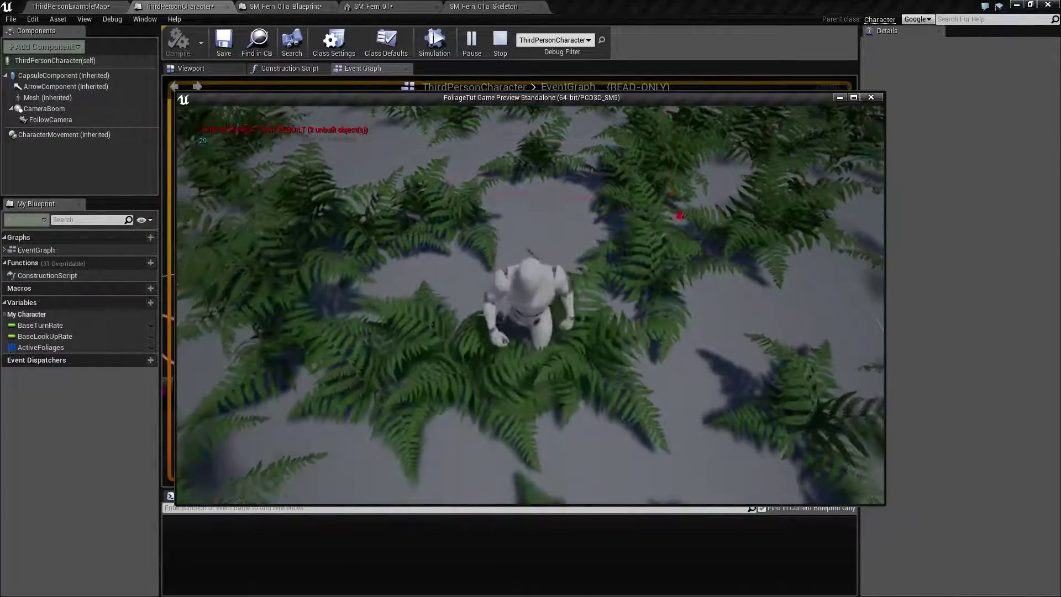
key(w)
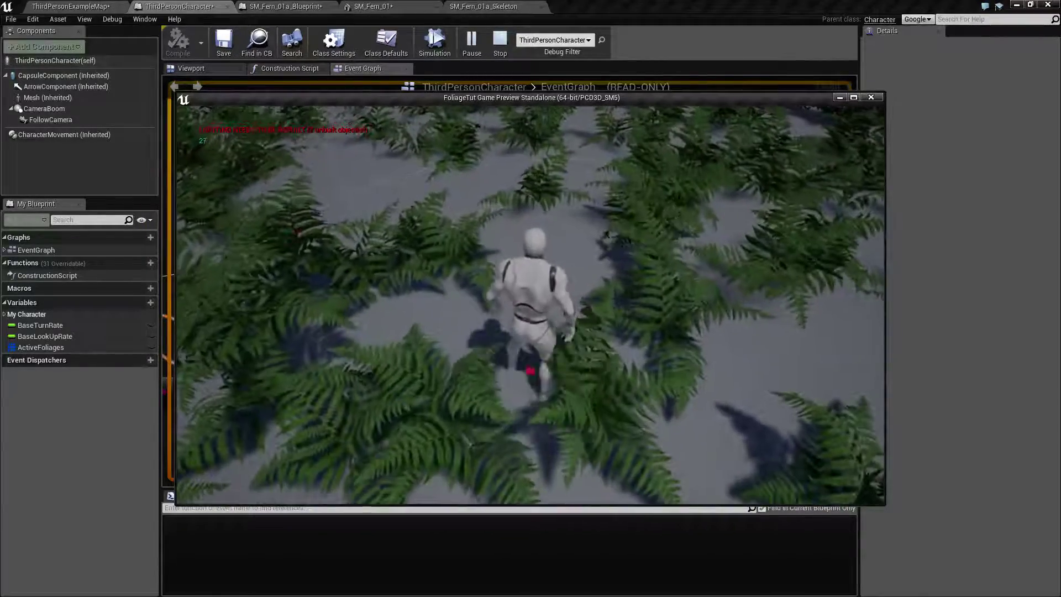
key(w)
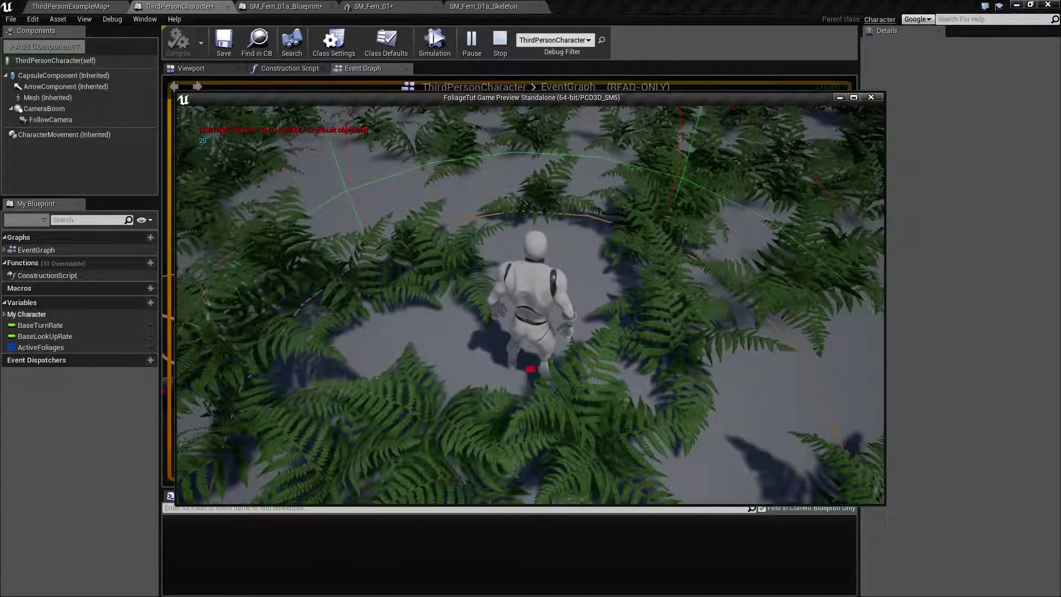
key(s)
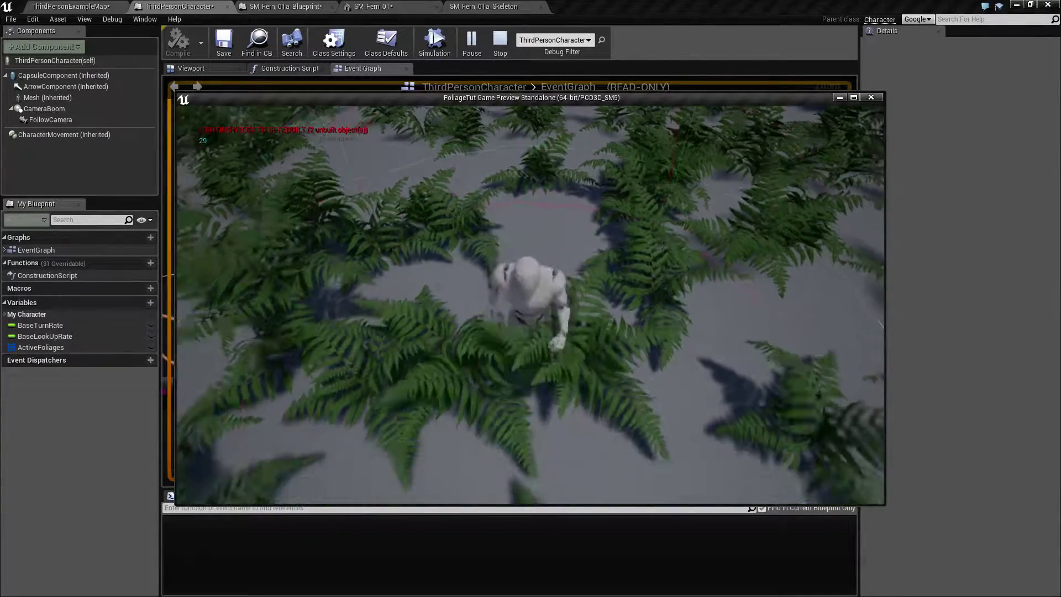
key(w)
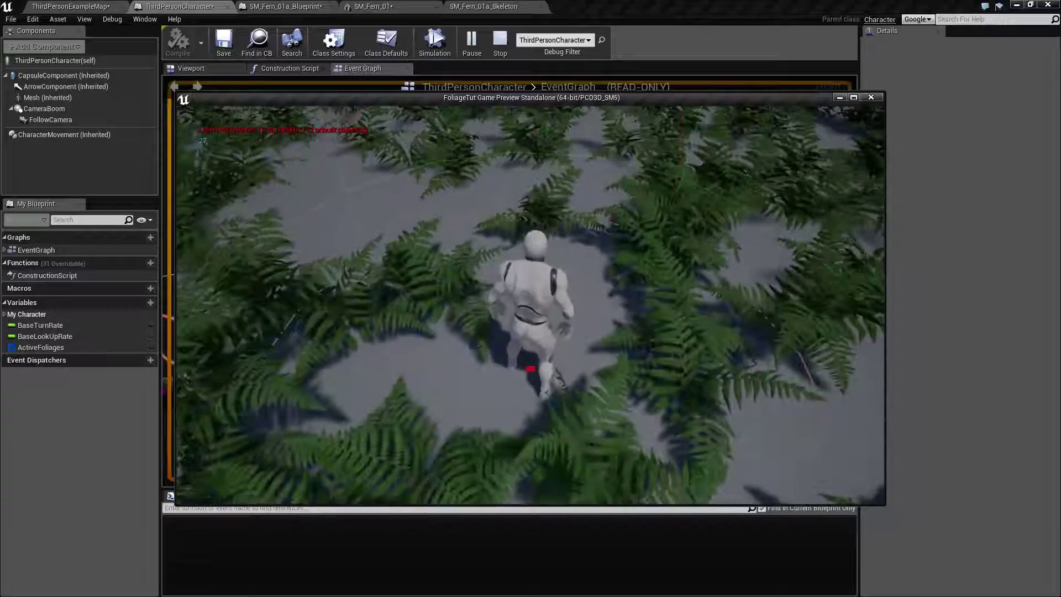
key(w)
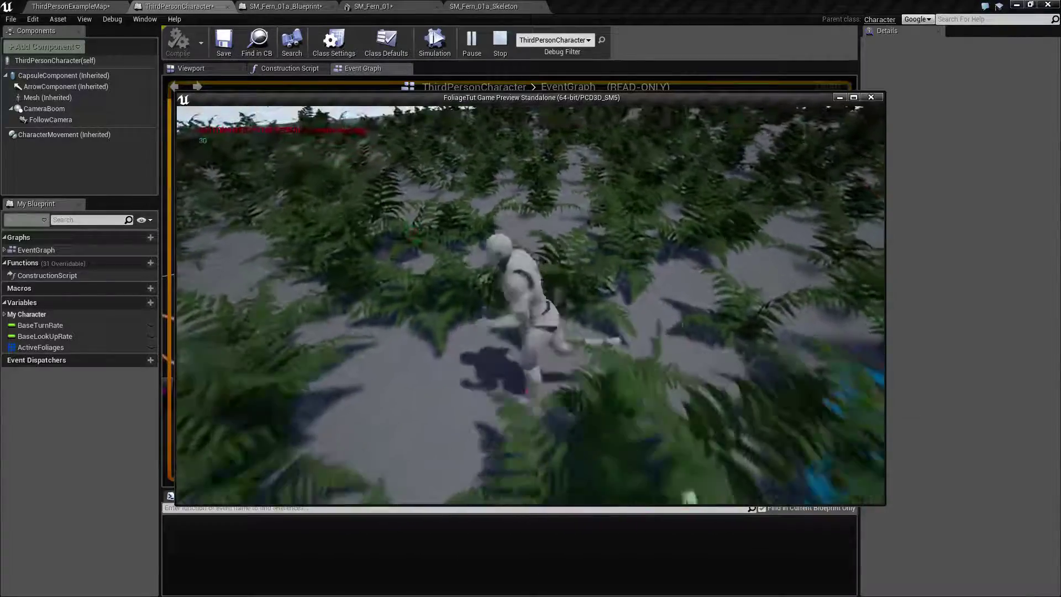
key(w)
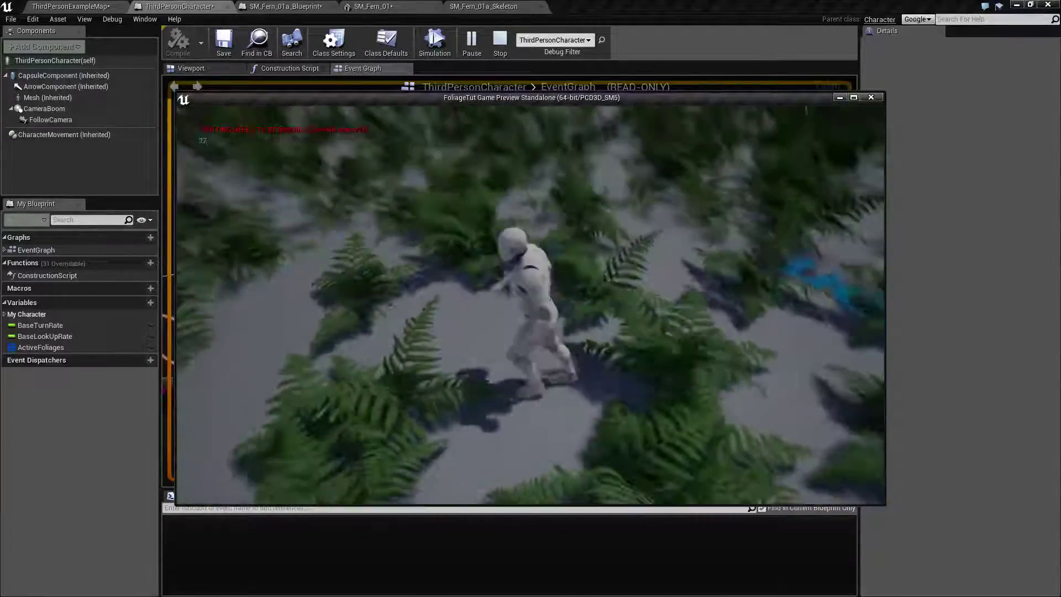
key(Escape)
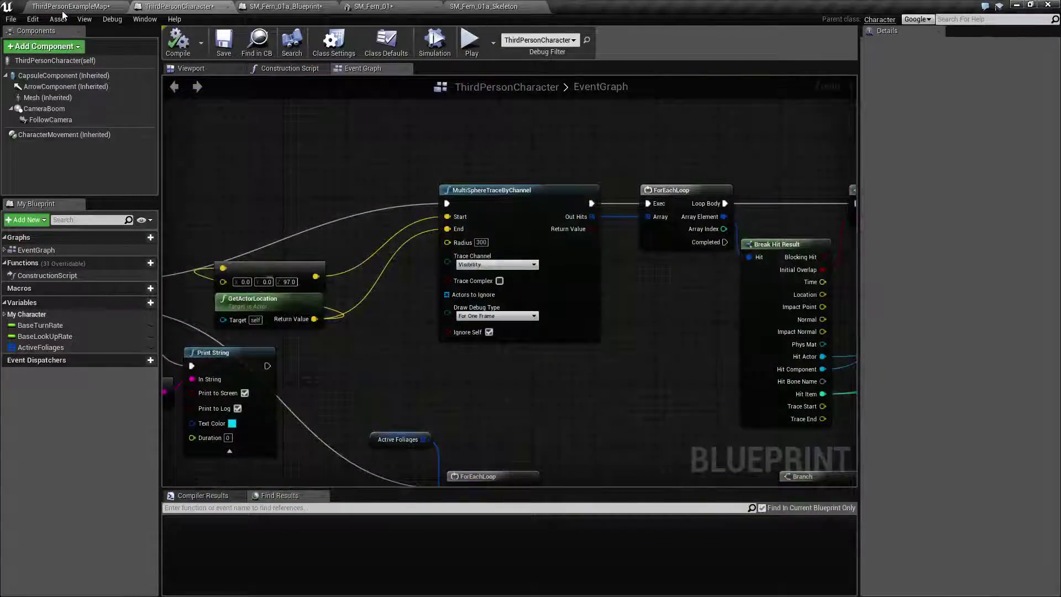
In ThirdPersonExampleMap, erase all the painted SM_Fern_01 foliage from the floor
click(64, 7)
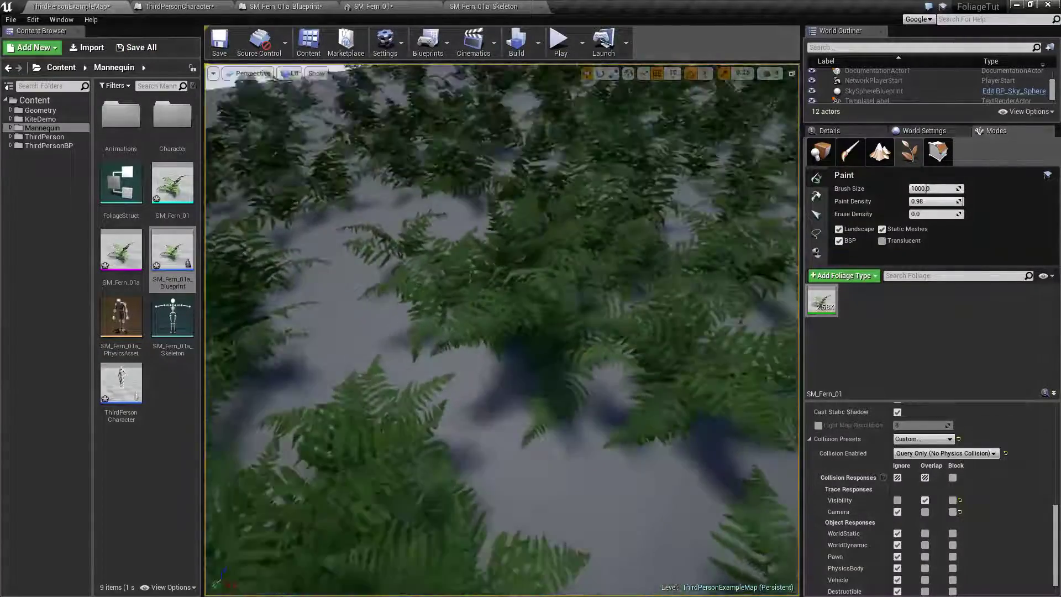
scroll(459, 210, down, 10)
mouse_move(393, 213)
right_down()
mouse_move(342, 216)
mouse_move(322, 229)
mouse_move(332, 222)
right_up()
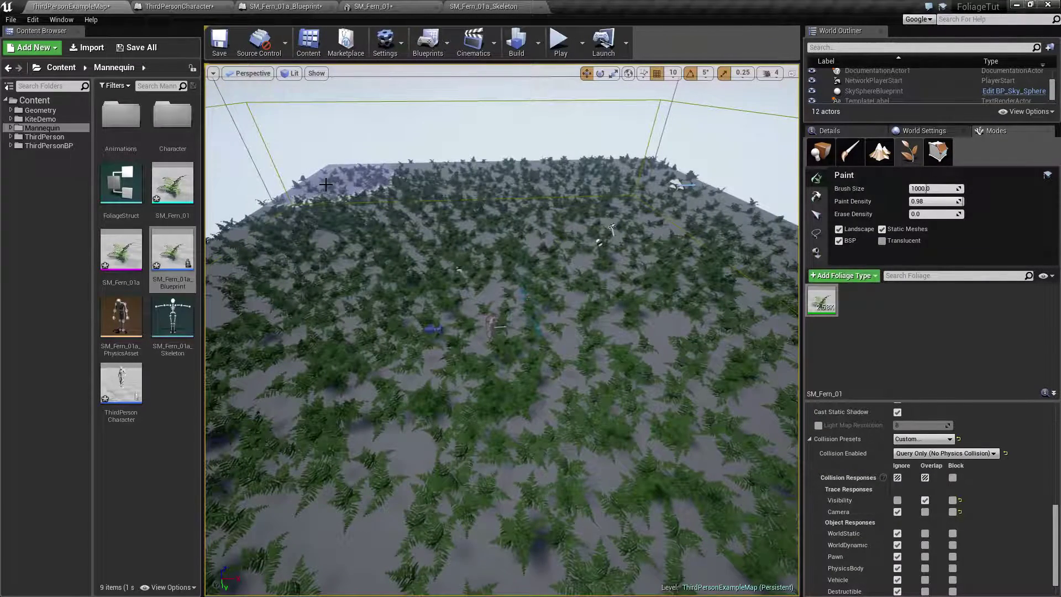
mouse_move(336, 176)
shift+mouse_down()
mouse_move(592, 177)
mouse_move(450, 166)
mouse_move(426, 227)
mouse_move(536, 166)
mouse_move(483, 233)
shift+mouse_up()
right_drag(388, 190, 475, 188)
mouse_move(389, 191)
shift+mouse_down()
mouse_move(608, 209)
mouse_move(697, 265)
mouse_move(332, 395)
shift+mouse_up()
right_drag(332, 395, 249, 396)
right_drag(509, 267, 454, 271)
mouse_move(509, 268)
shift+mouse_down()
mouse_move(379, 346)
mouse_move(603, 316)
shift+mouse_up()
mouse_move(602, 316)
right_down()
mouse_move(498, 309)
mouse_move(514, 304)
right_up()
shift+drag(636, 241, 346, 274)
right_drag(346, 275, 221, 276)
mouse_move(464, 316)
shift+mouse_down()
mouse_move(296, 287)
mouse_move(453, 405)
shift+mouse_up()
right_drag(453, 405, 382, 470)
shift+drag(452, 405, 396, 353)
right_drag(396, 353, 354, 276)
right_drag(524, 268, 442, 249)
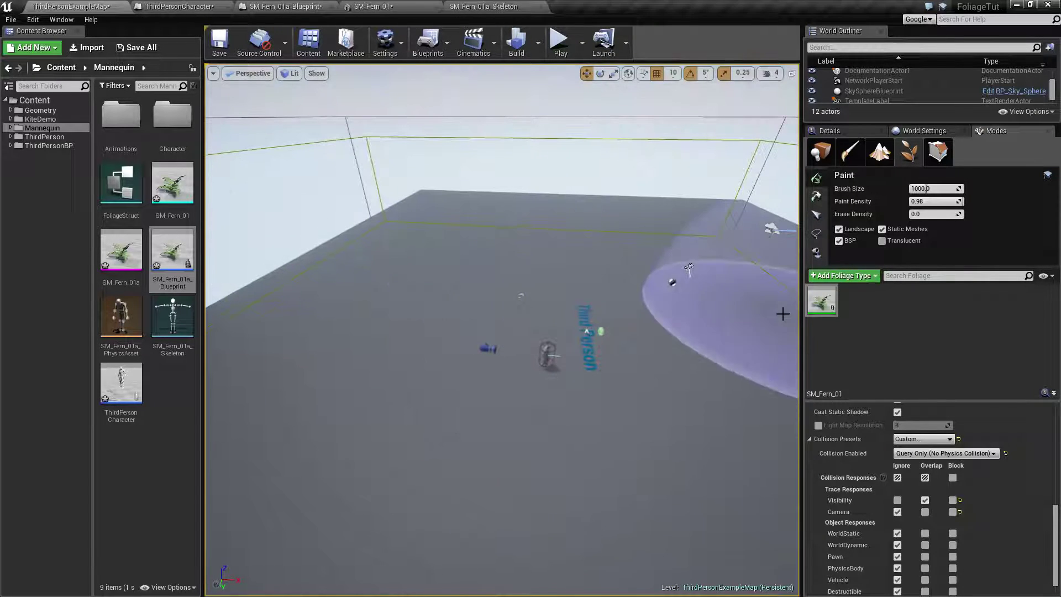
Paint SM_Fern_01 foliage around the character with brush size 500 and paint density 0.5, and erase the middle to leave a ring
click(936, 188)
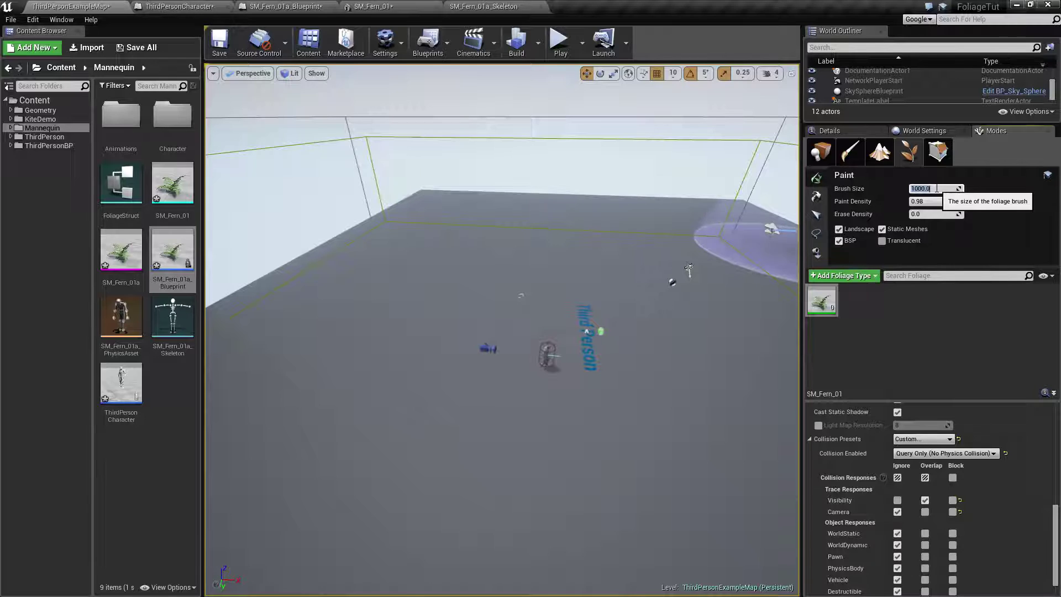
text(500)
click(927, 201)
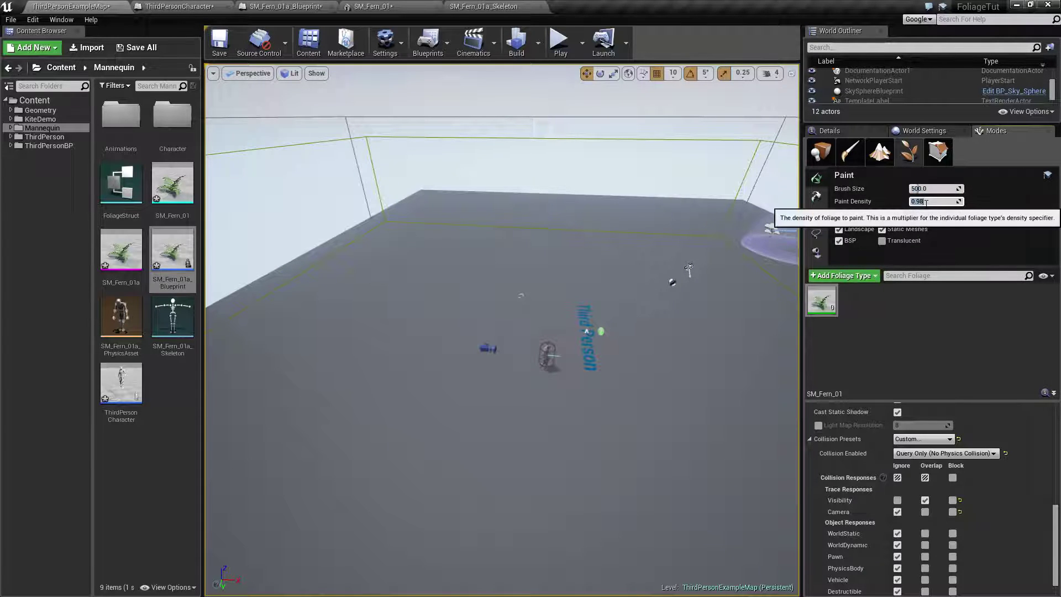
key(Return)
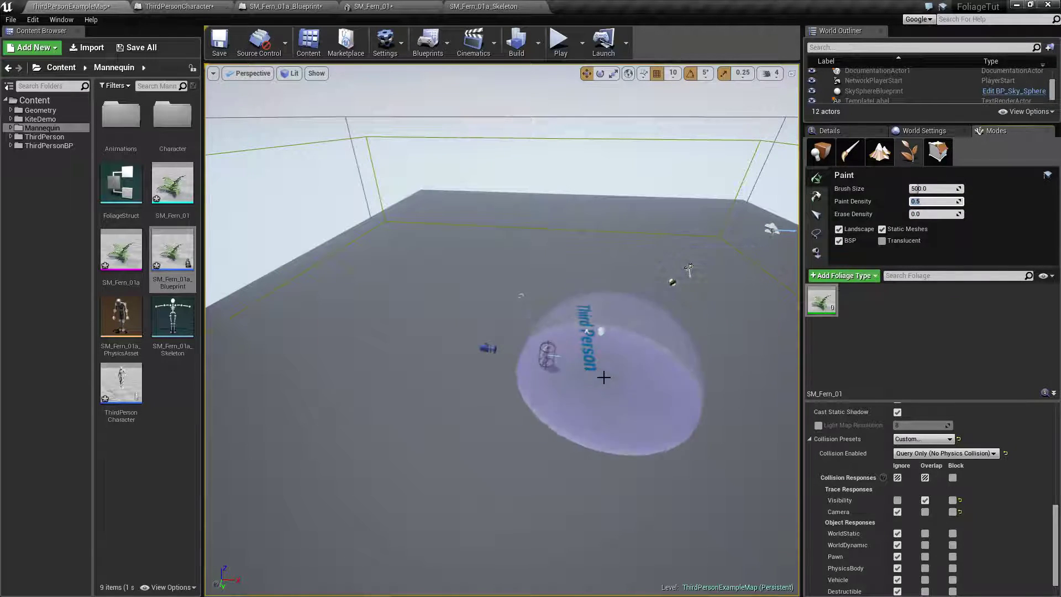
mouse_move(467, 309)
mouse_down()
mouse_move(580, 296)
mouse_move(450, 474)
mouse_move(497, 431)
mouse_up()
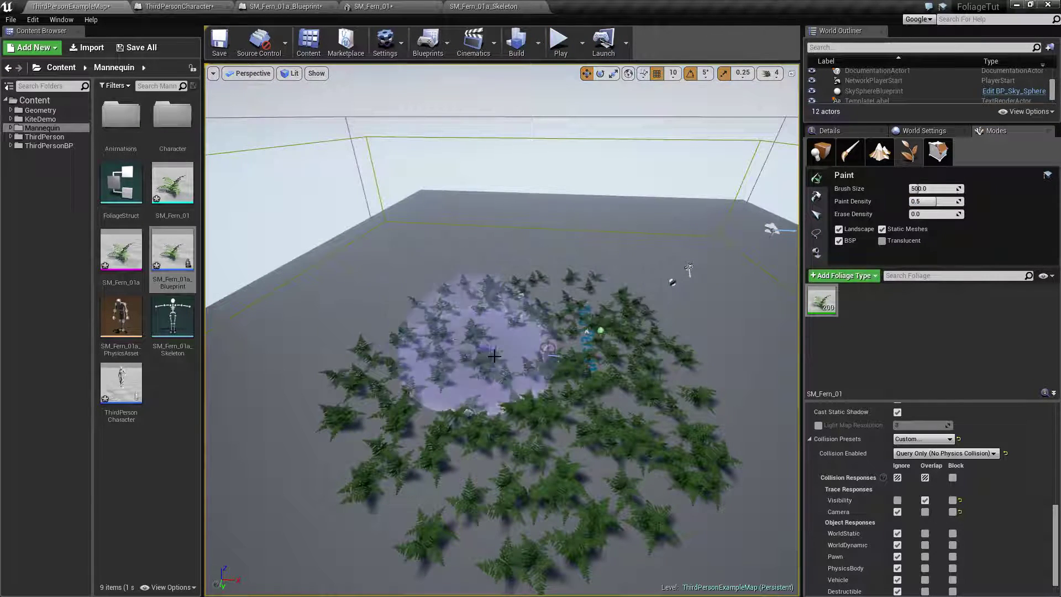
shift+drag(547, 370, 509, 359)
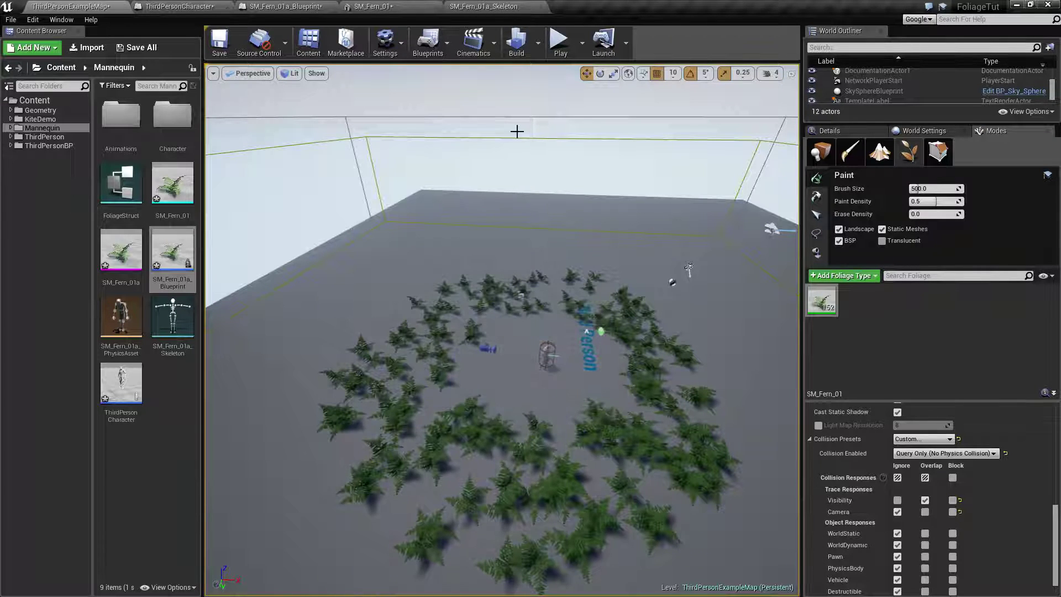
In the ThirdPersonCharacter event graph, set the MultiSphereTraceByChannel radius to 1000
double_click(116, 392)
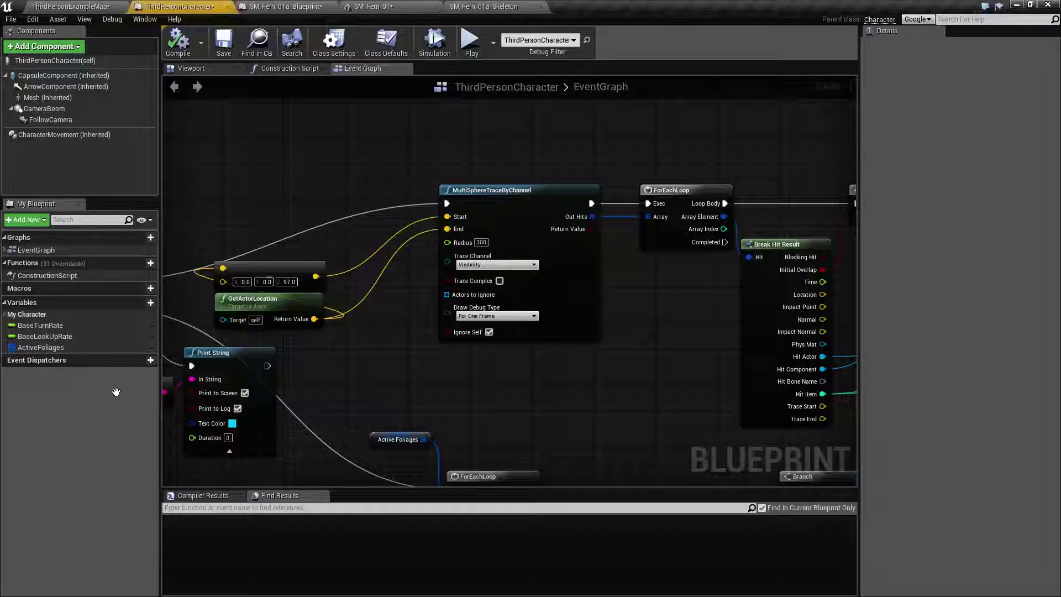
click(487, 264)
click(479, 242)
text(1000)
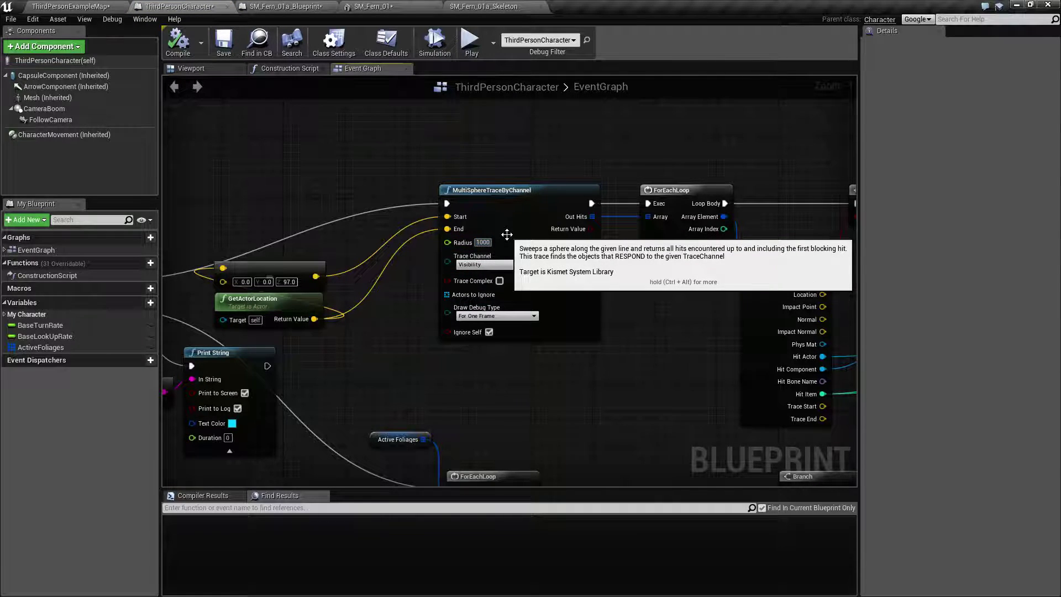
click(410, 409)
Set the distance threshold compared with the VectorLength result in the ActiveFoliages loop to 1200
right_drag(409, 409, 368, 176)
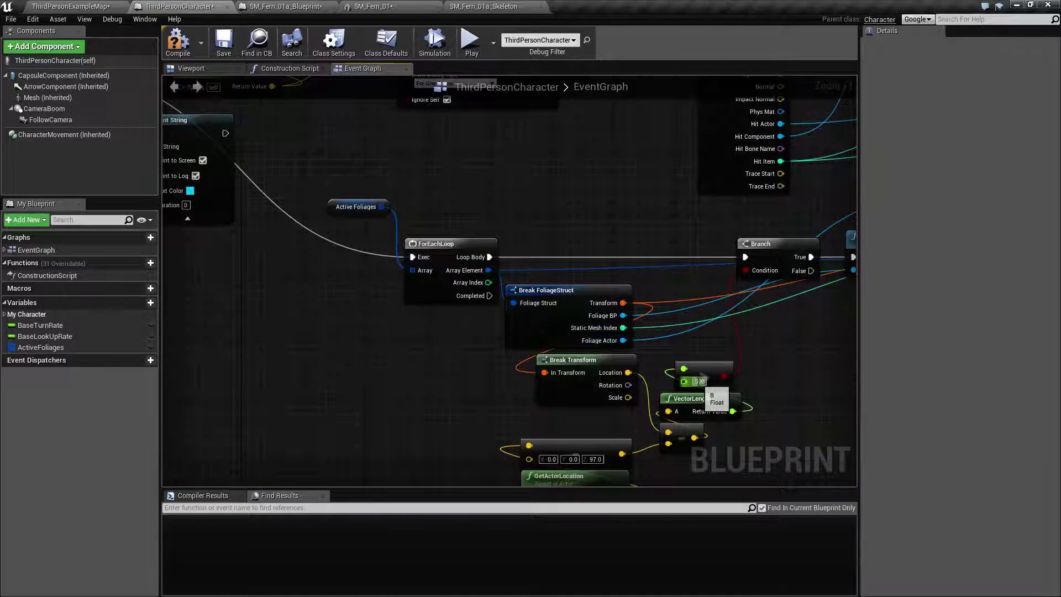
text(16)
text(200)
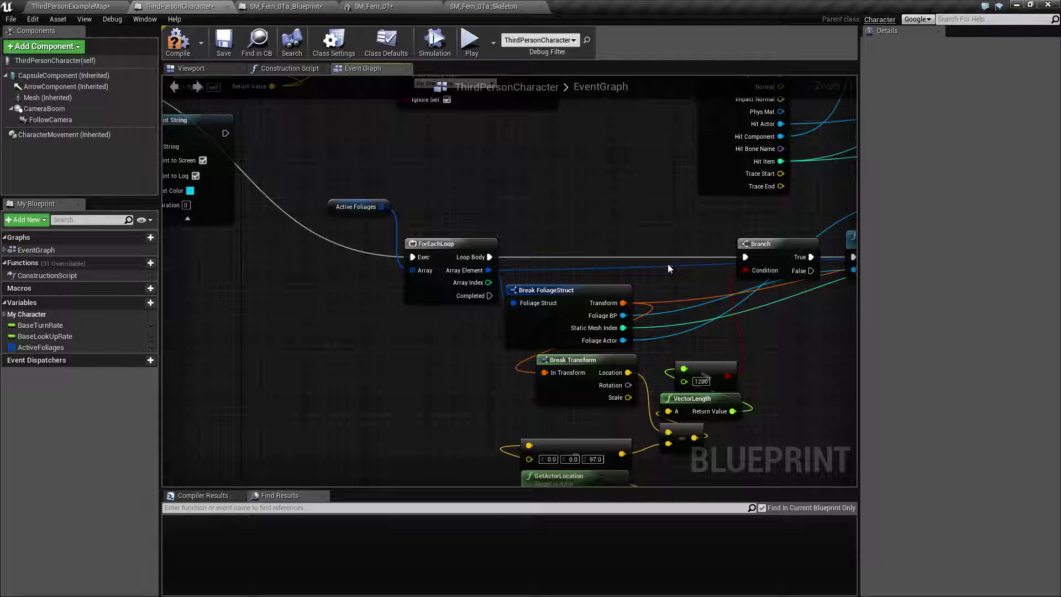
Playtest the level and run the character through the fern ring to check how the foliage reacts
click(479, 39)
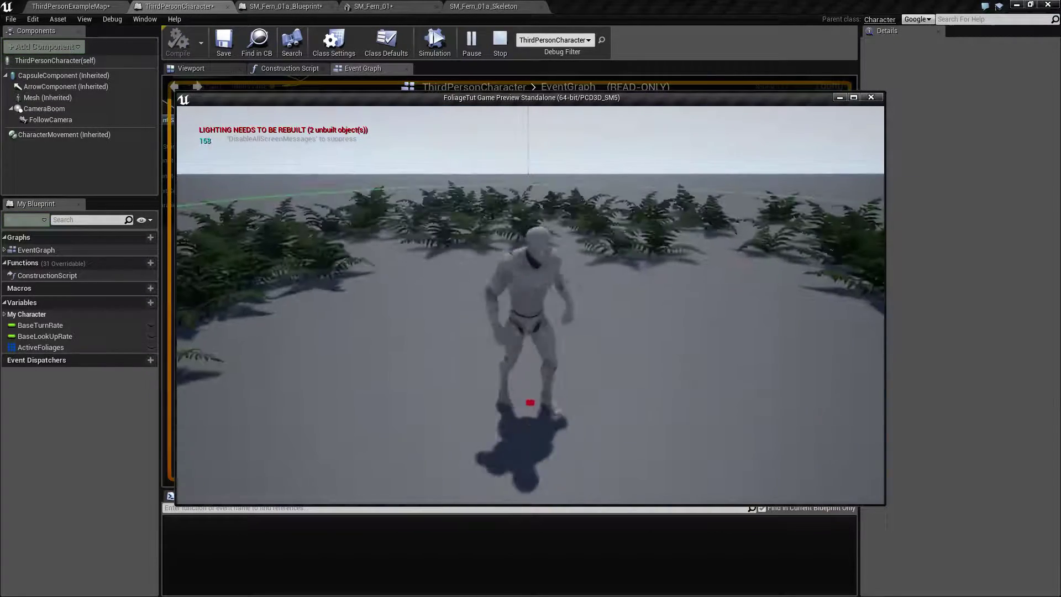
key(w)
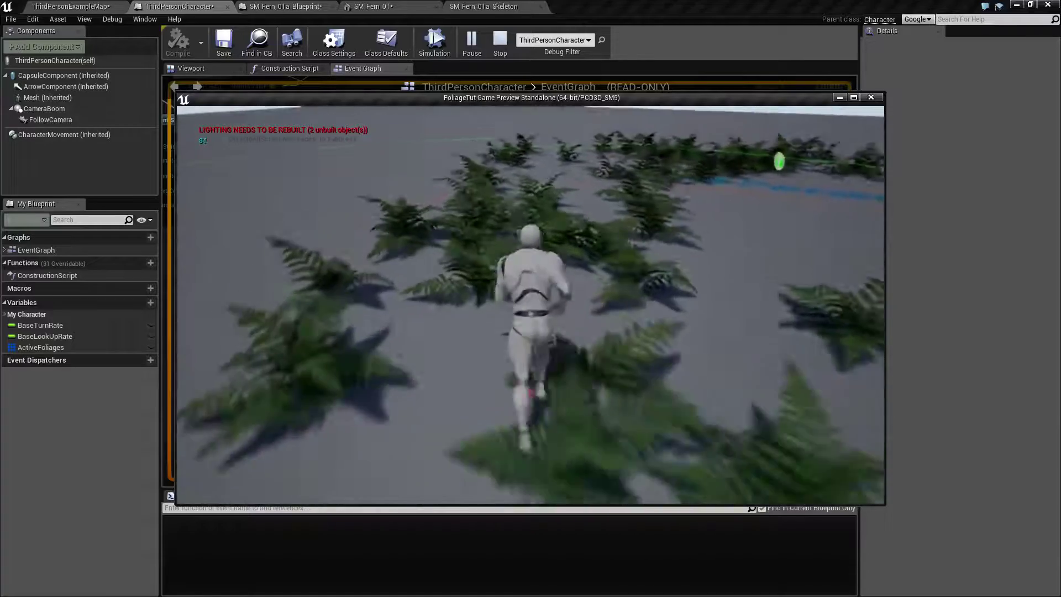
key(w)
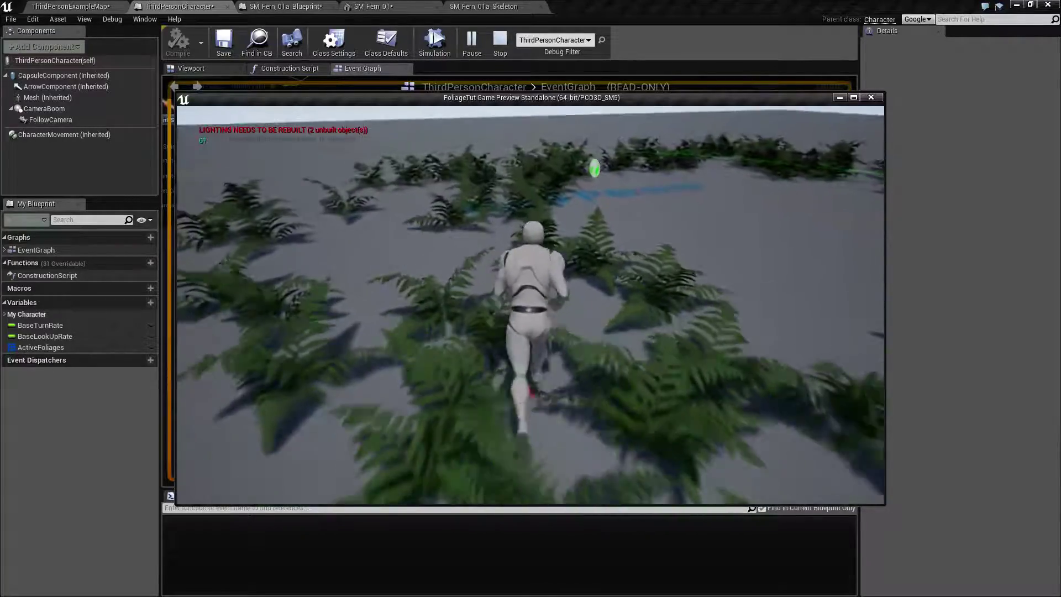
key(w)
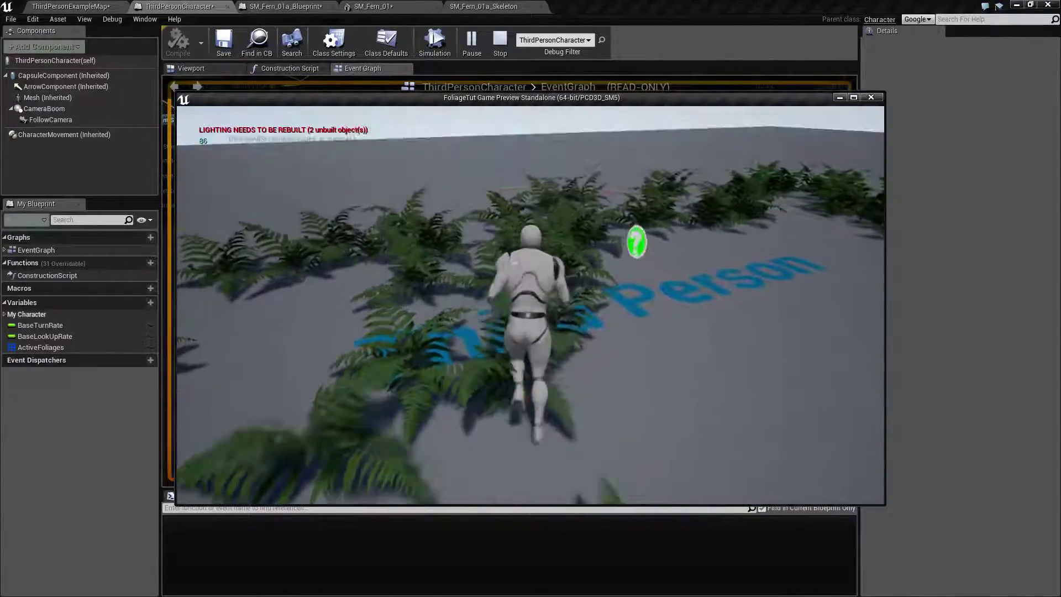
key(w)
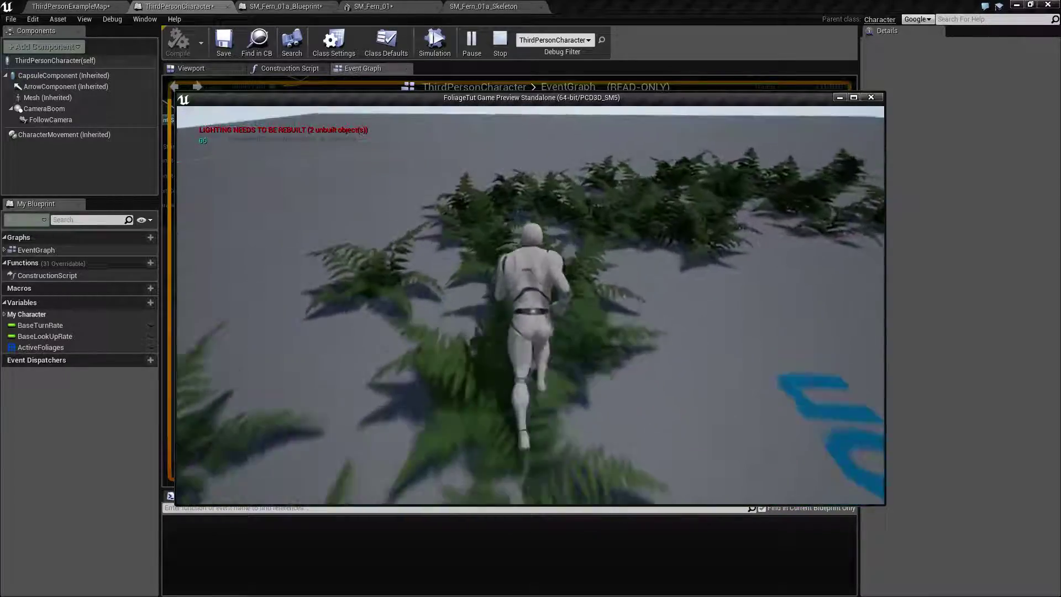
key(w)
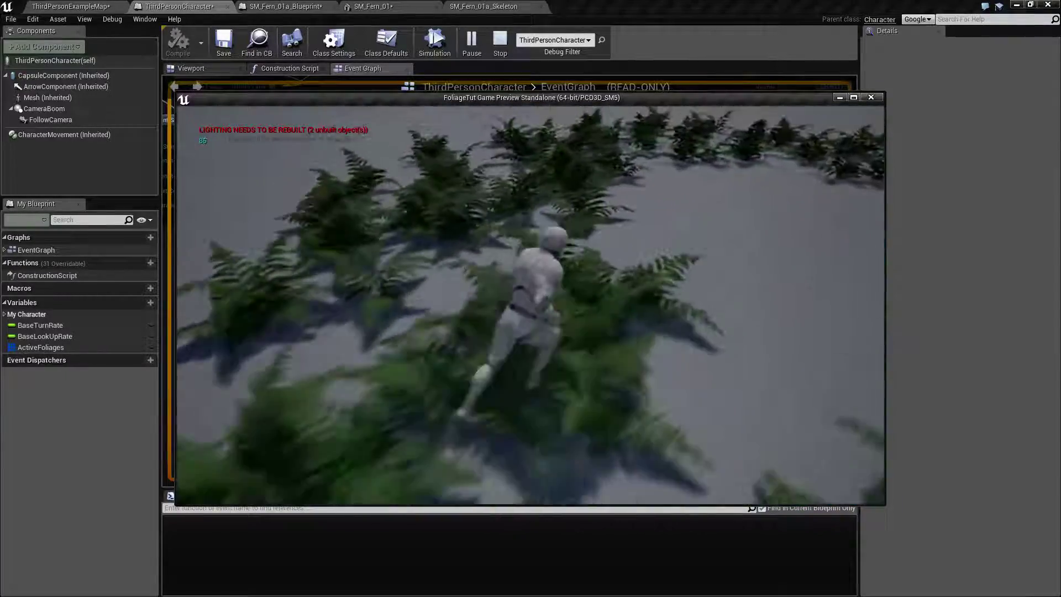
key(w)
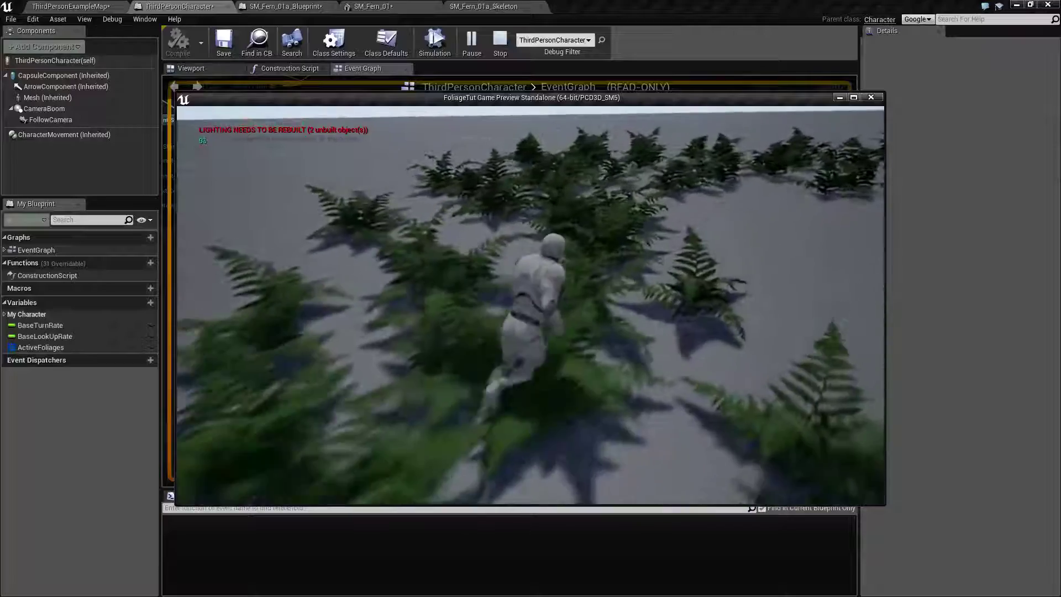
key(w)
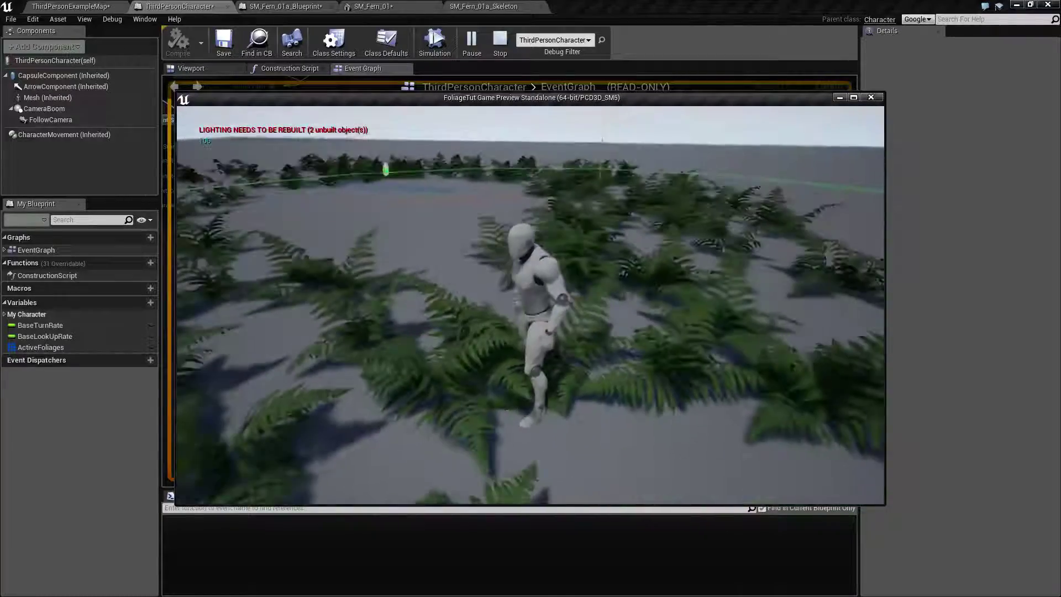
key(w)
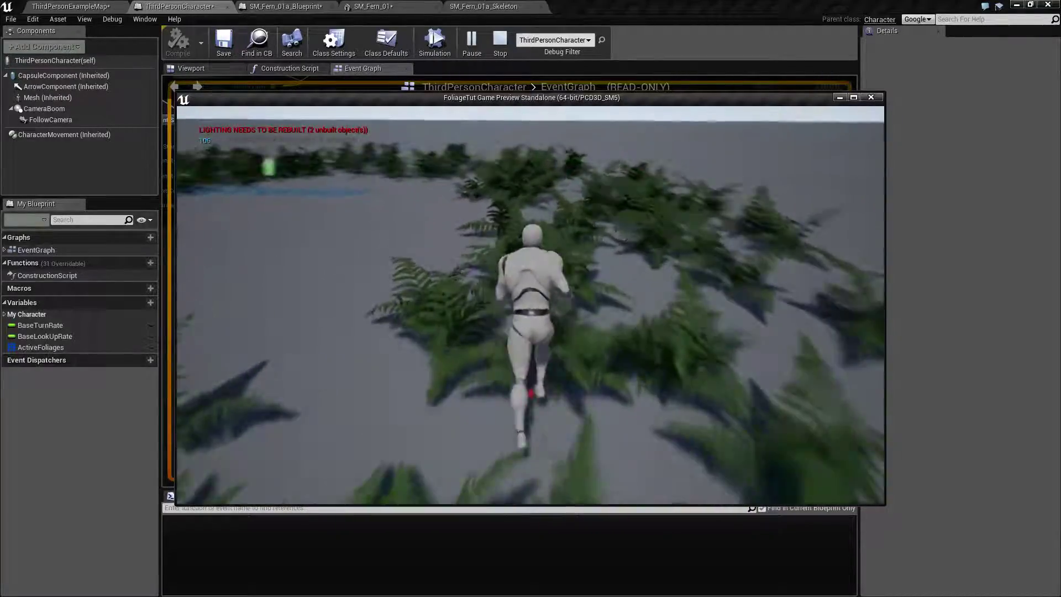
key(w)
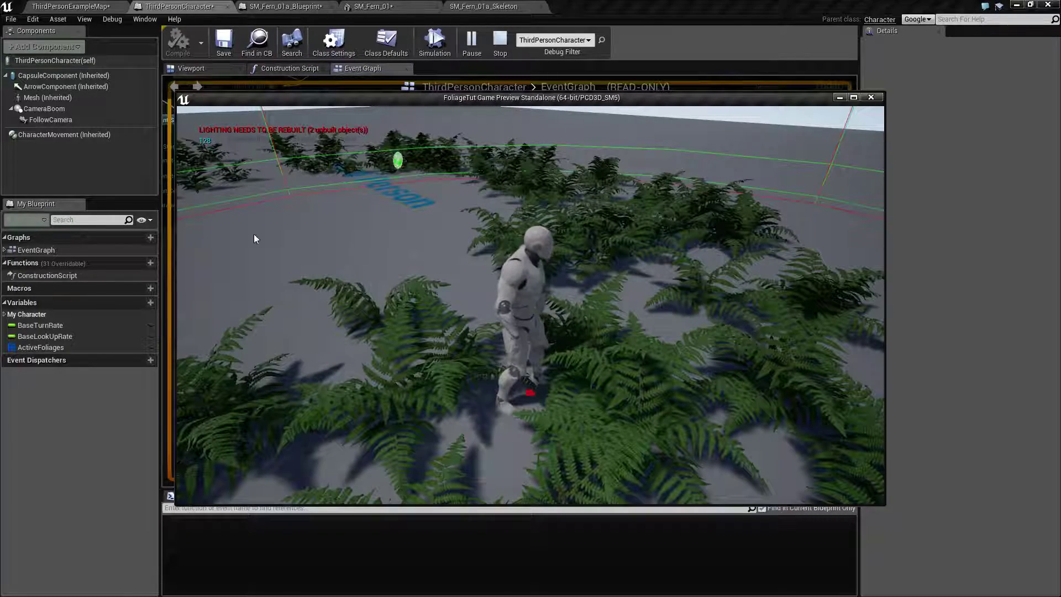
Run the character out of the fern ring onto the open floor, beyond the trace range of the ferns
click(525, 324)
key(w)
key(s)
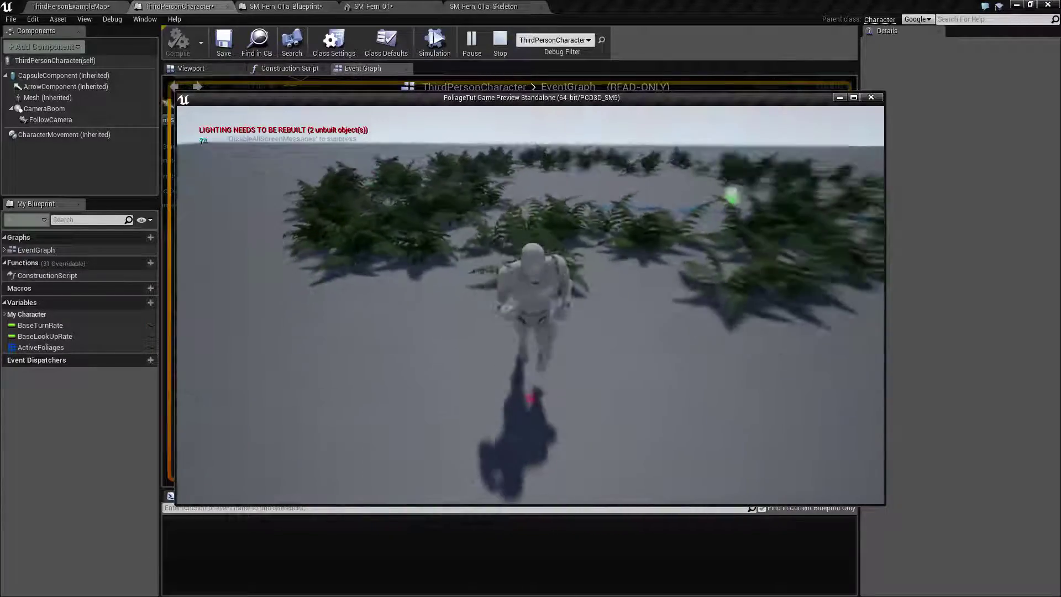
key(a)
key(w)
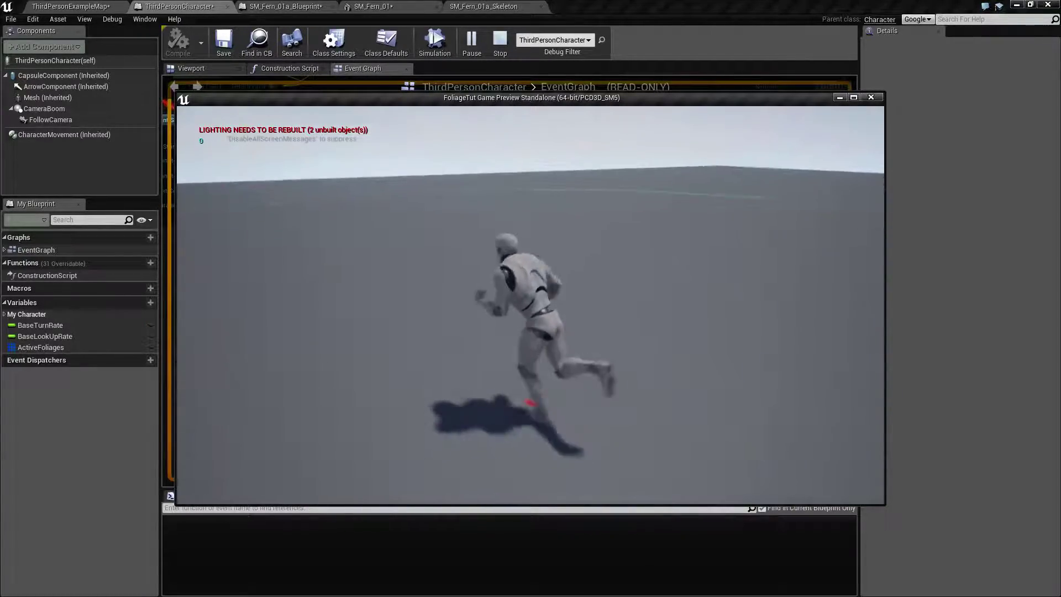
key(w)
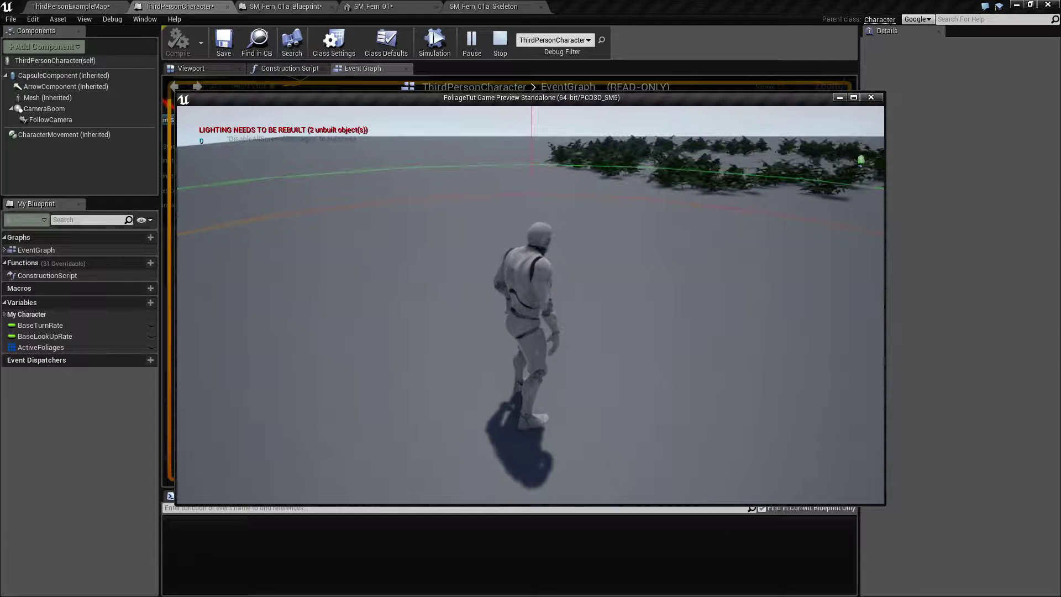
Show the frame rate with the console command stat fps and compare it while approaching and leaving the ferns
key(grave)
text(stat)
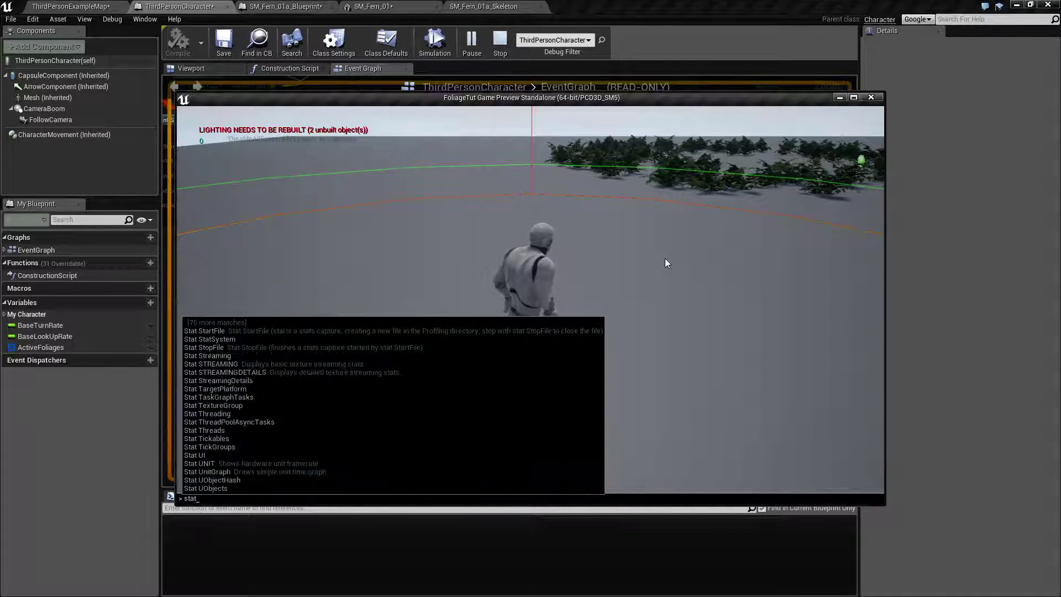
text( fps)
key(Return)
key(w)
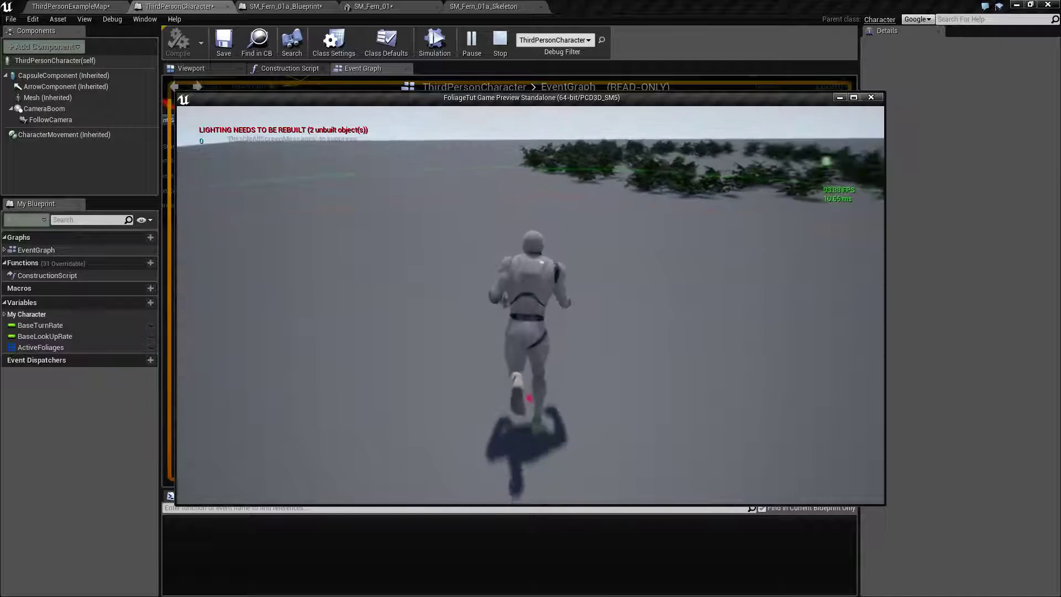
key(s)
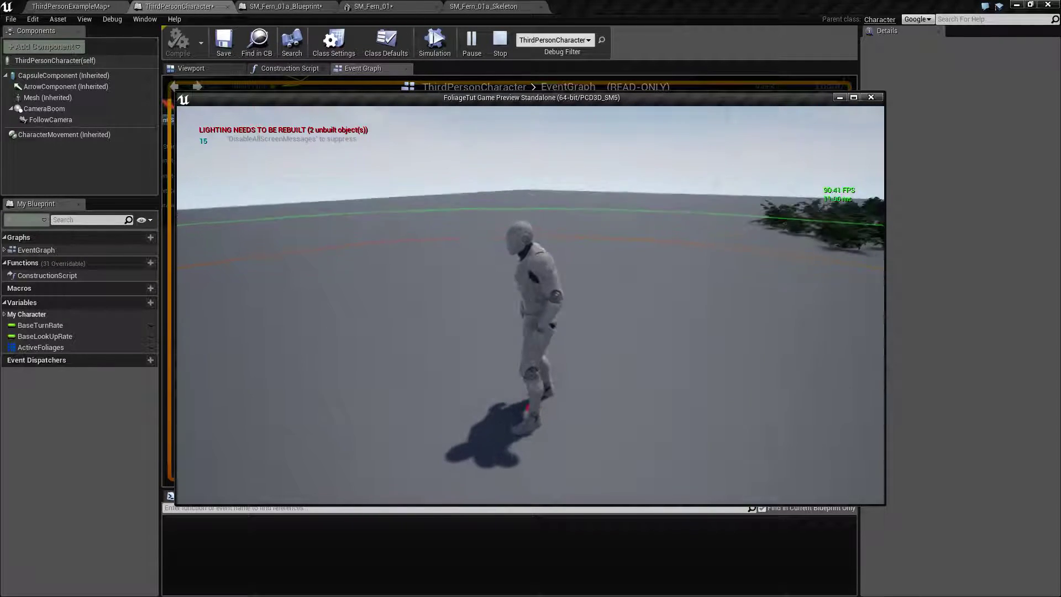
key(w)
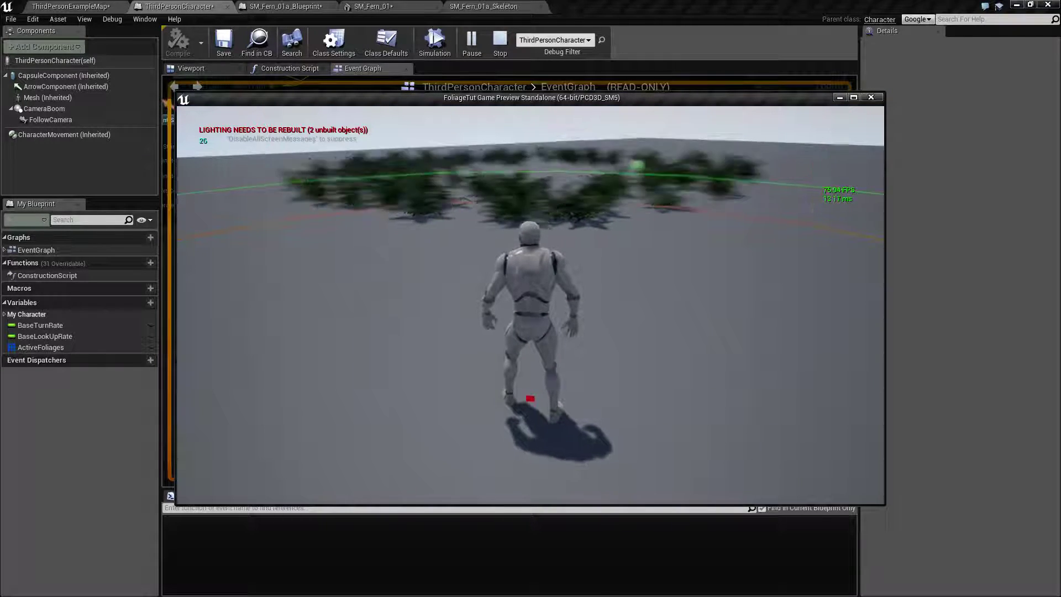
key(s)
key(w)
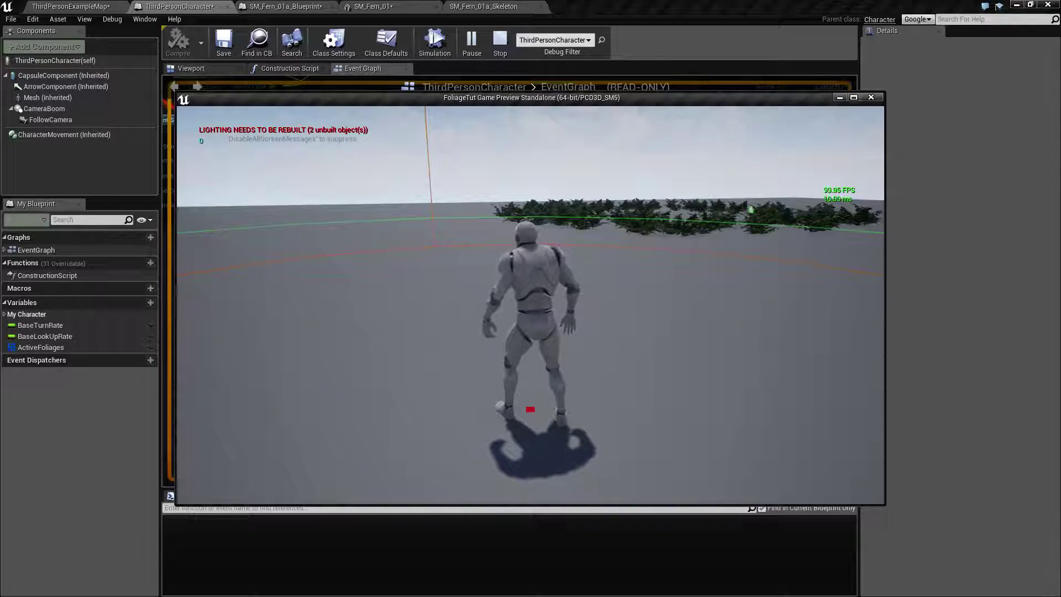
Display the frame-time graph with the console command Stat UnitGraph and run the character through the ferns and out again
text(stat)
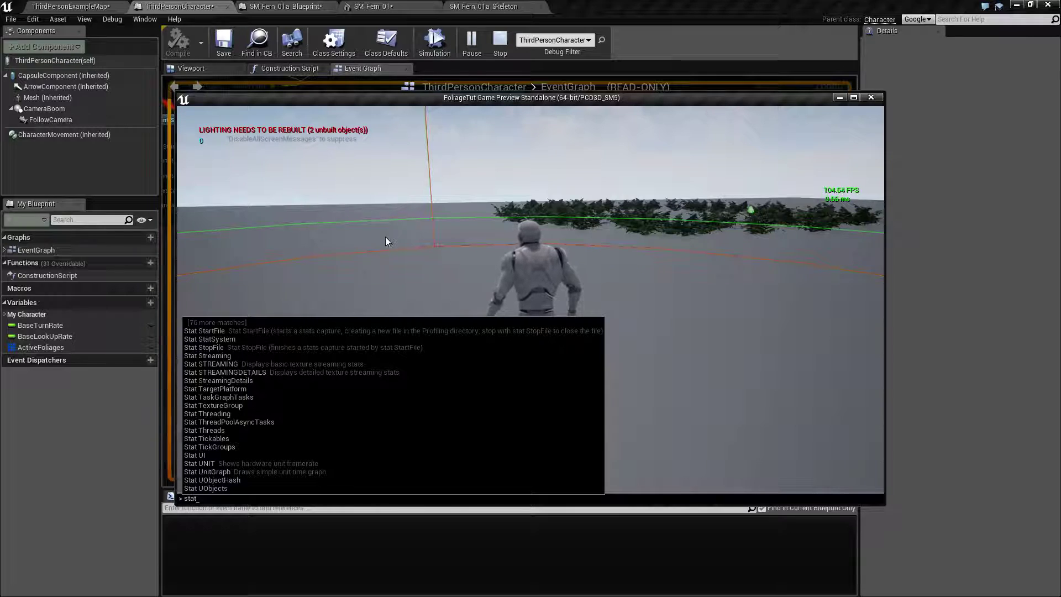
text( u)
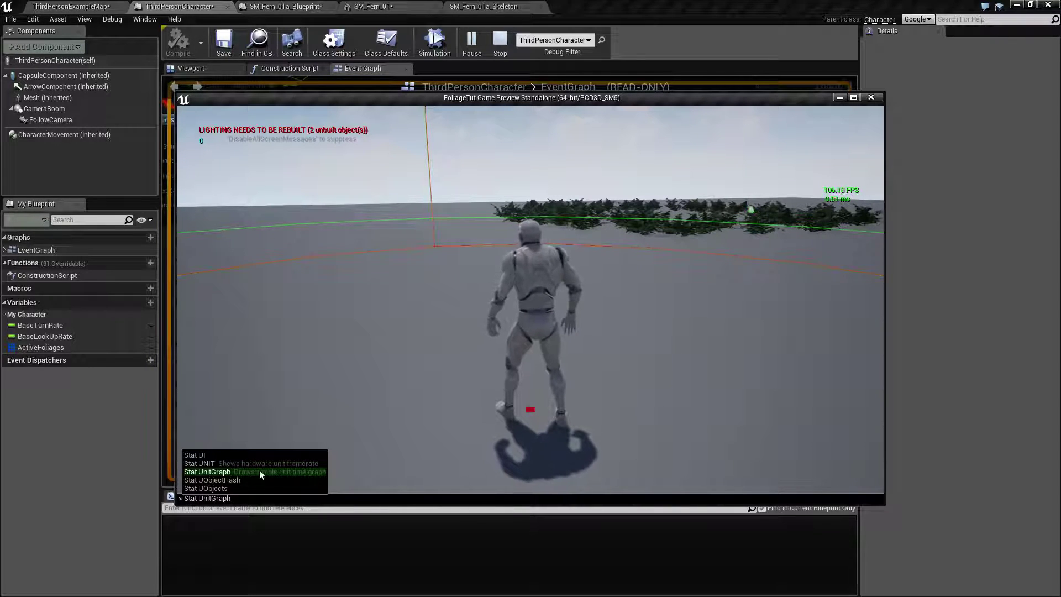
key(Return)
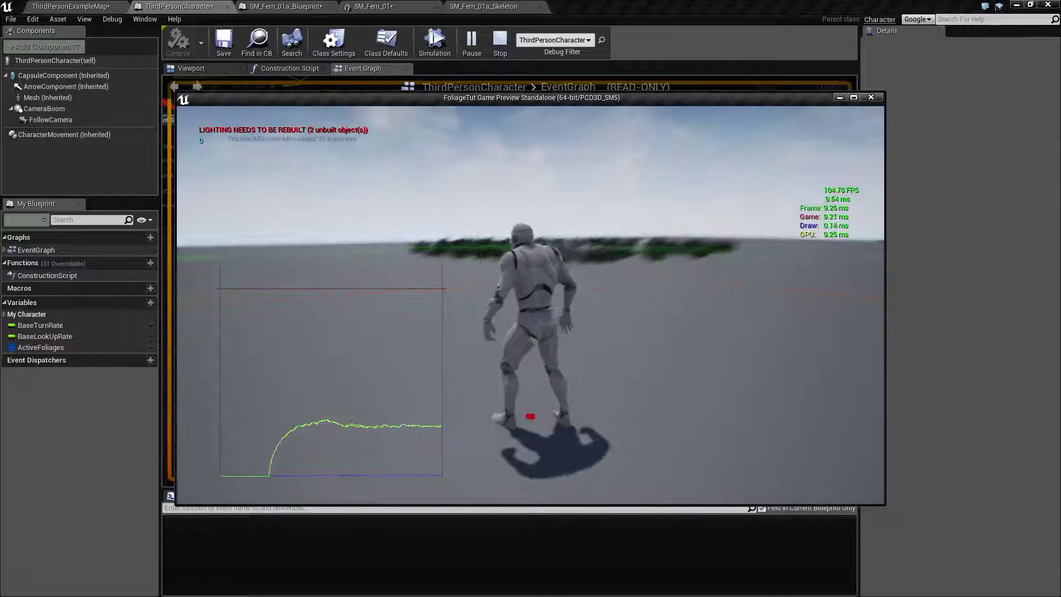
key(w)
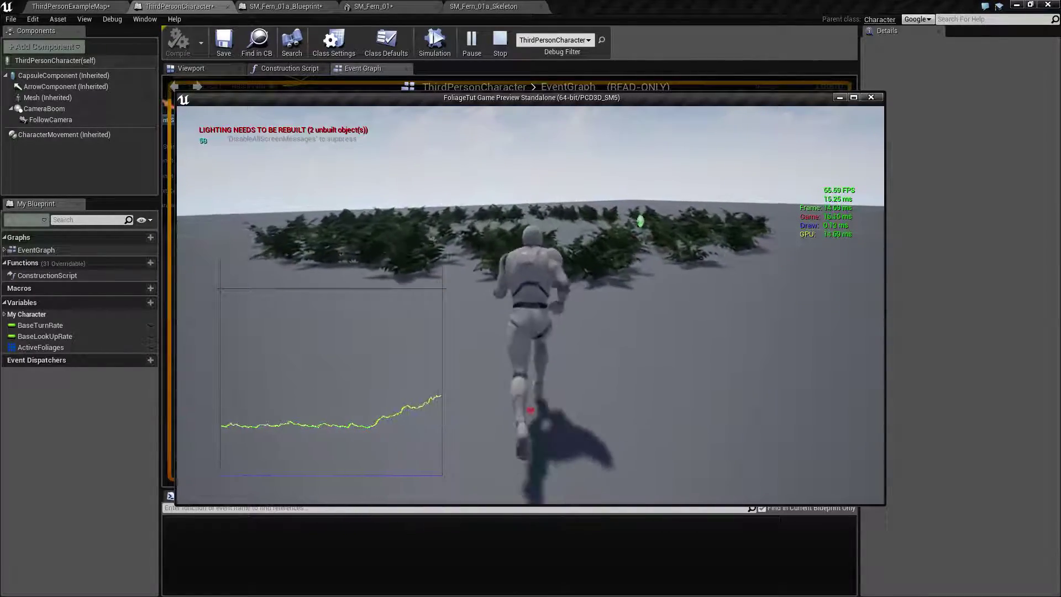
key(a)
key(w)
key(w)
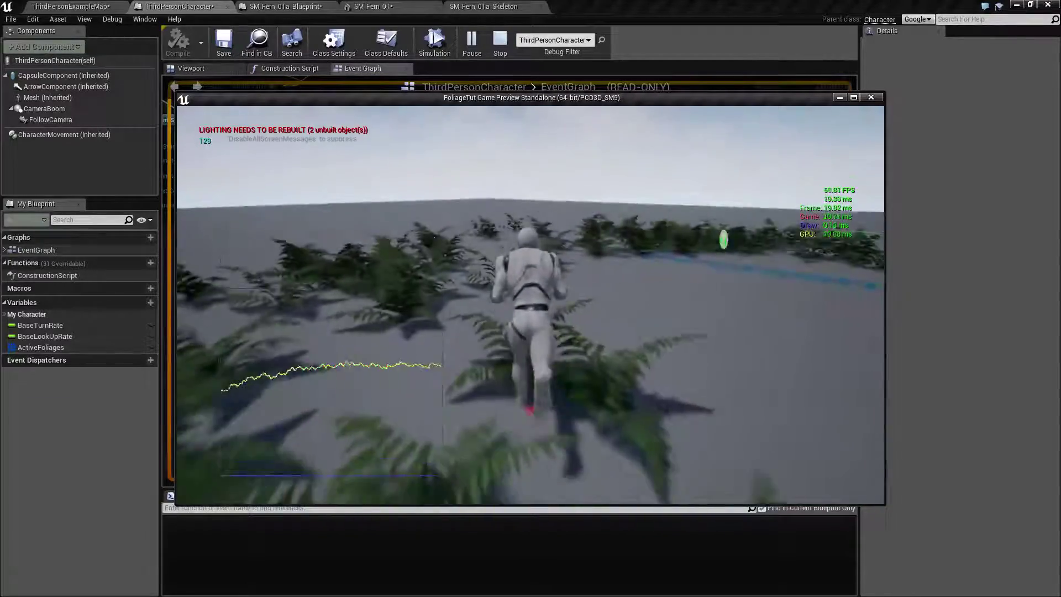
key(w)
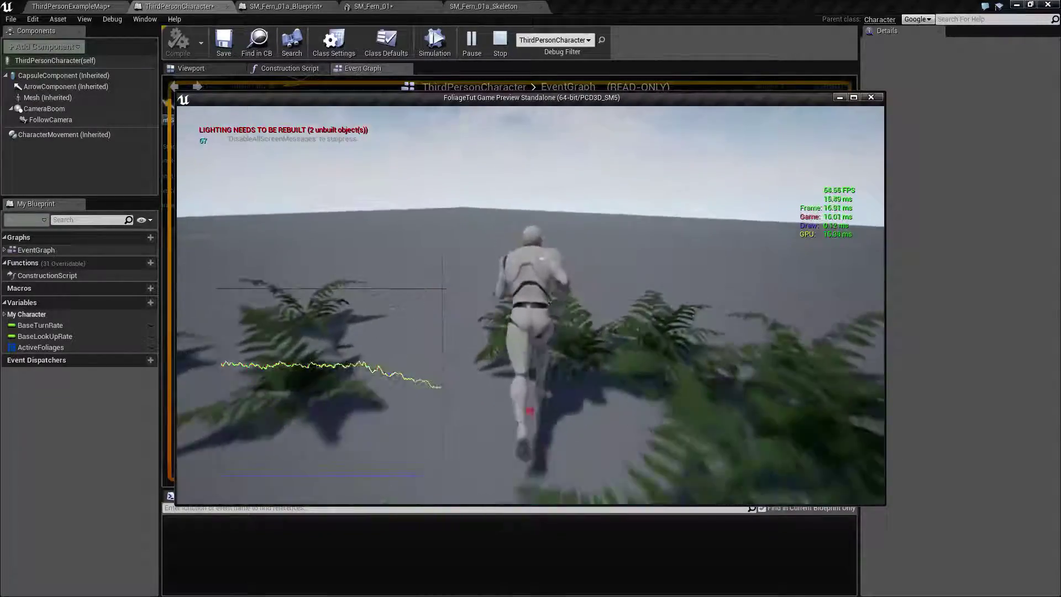
key(w)
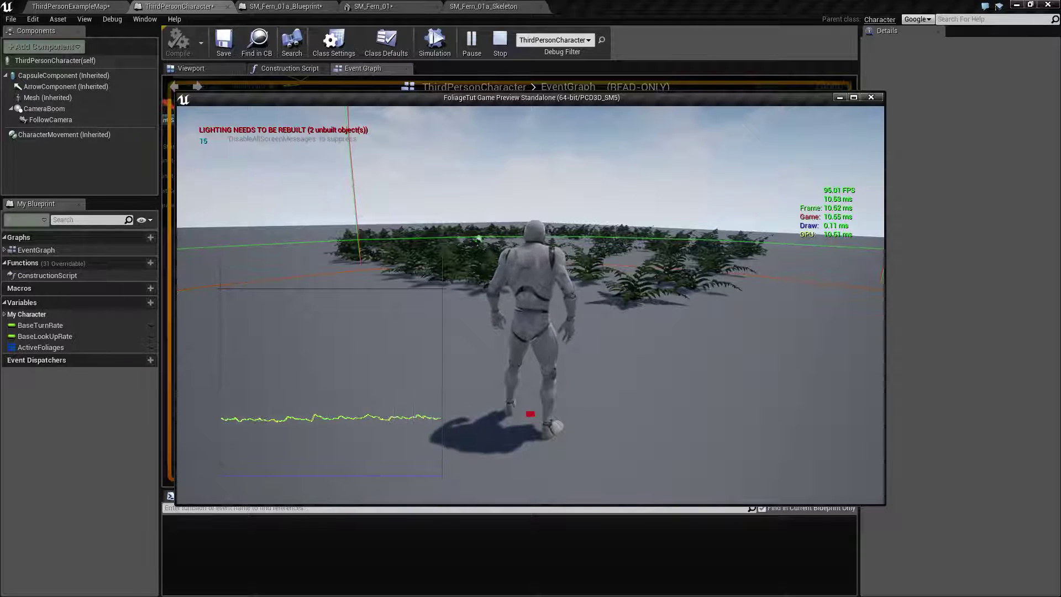
Run the character from outside back into the fern ring and compare the frame times on the graph
key(w)
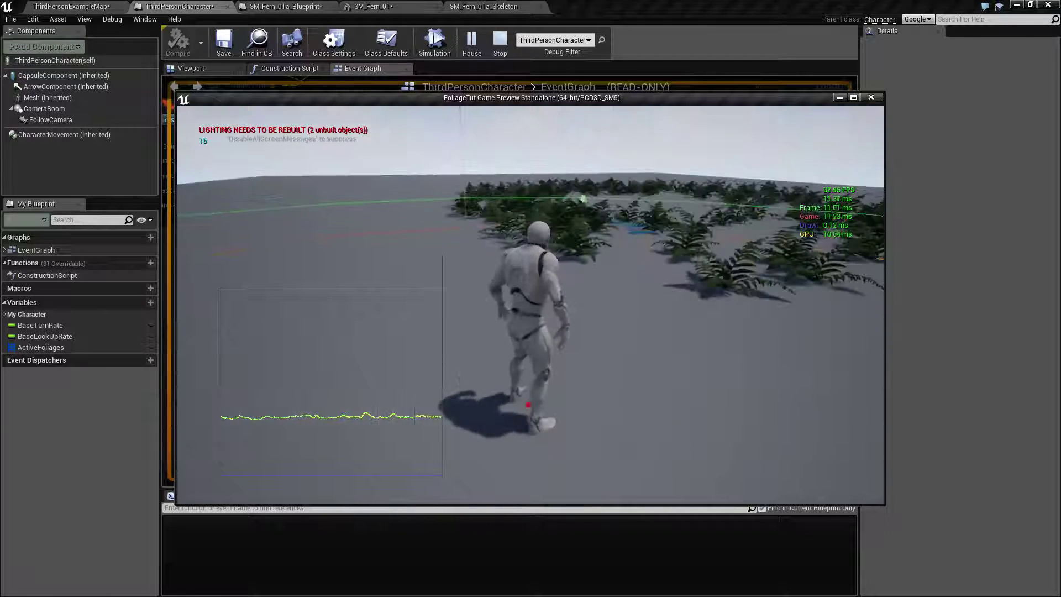
key(w)
key(w)
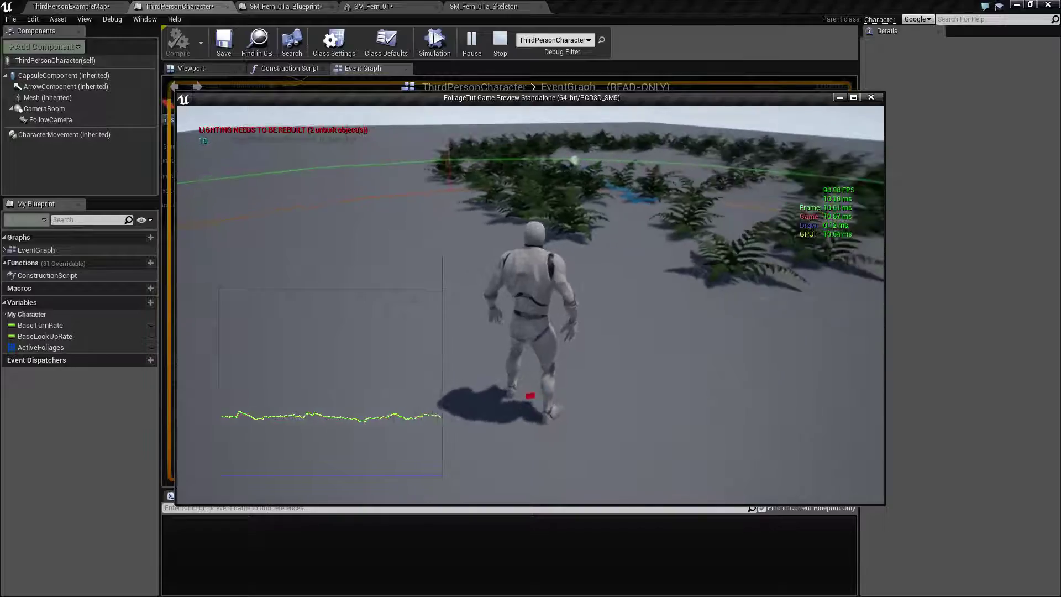
key(w)
key(w)
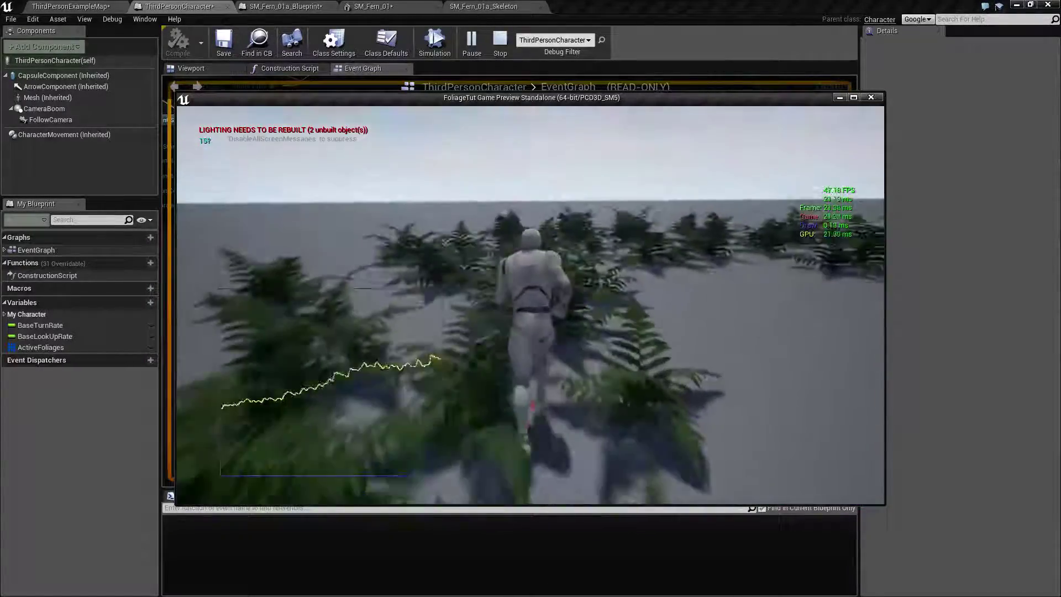
key(w)
key(w)
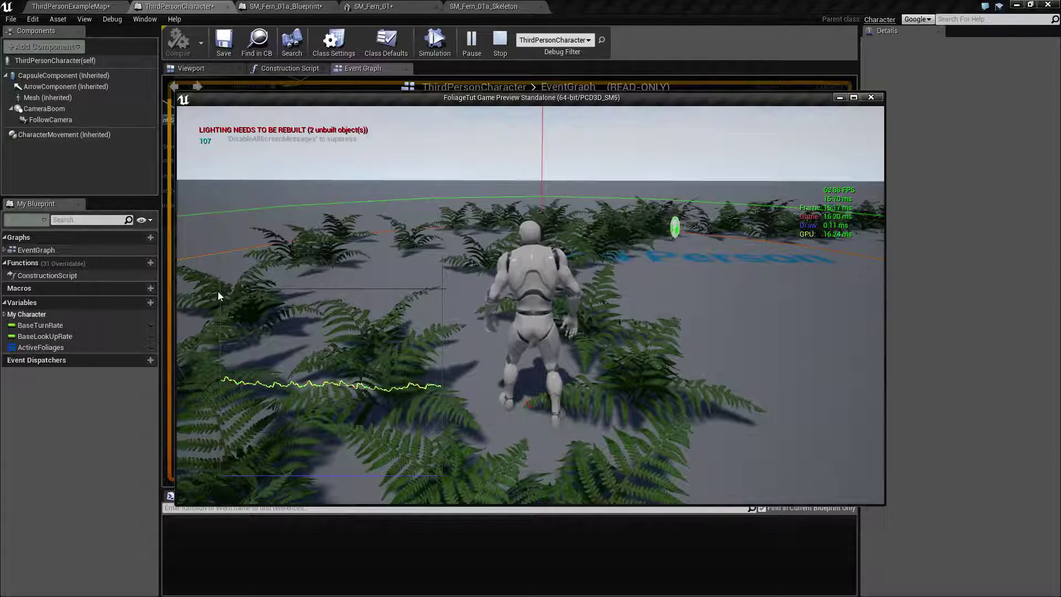
Circle the character repeatedly through the fern ring to examine frame times under load, and end the playtest
key(w)
key(w)
key(w)
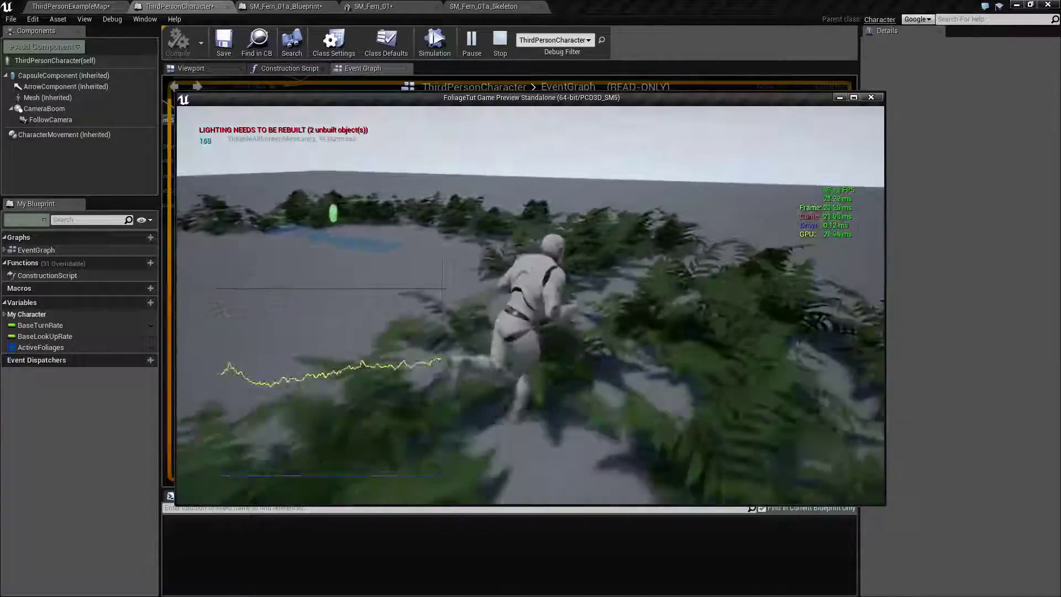
key(w)
key(w)
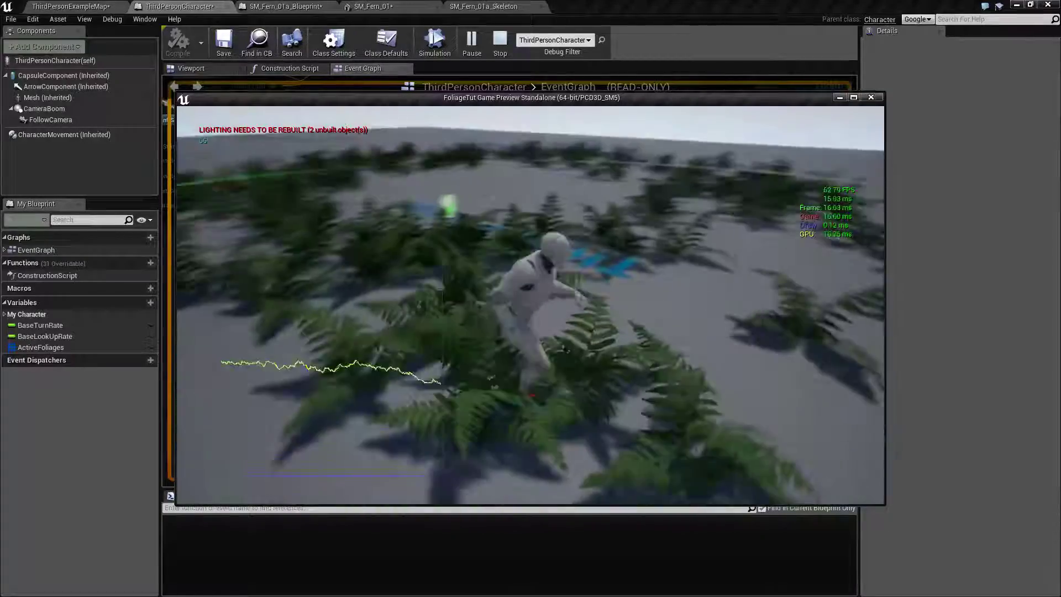
key(w)
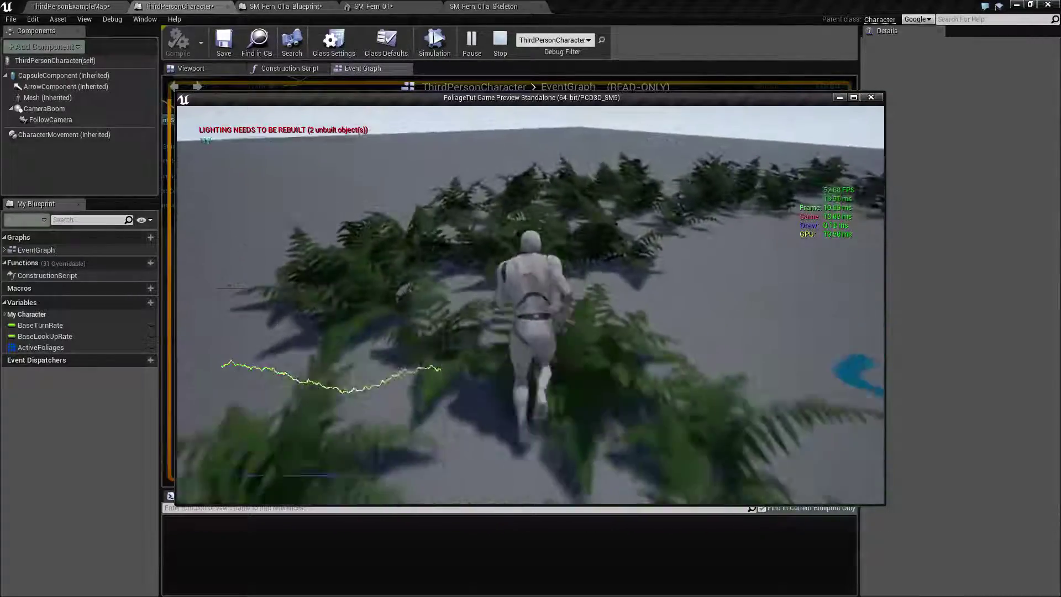
key(w)
key(w)
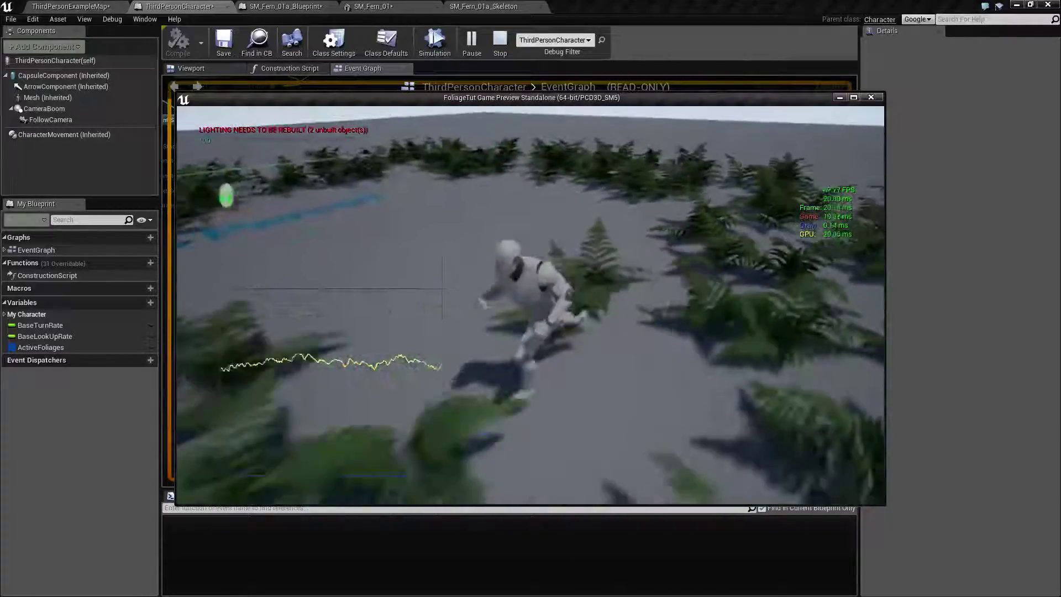
key(w)
key(w)
key(w)
key(w)
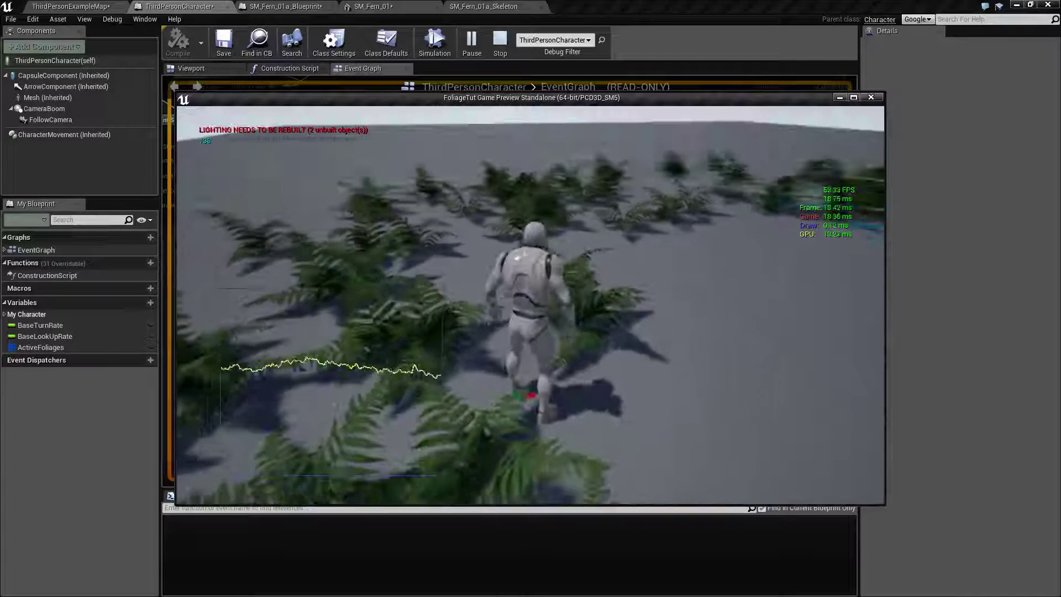
key(Escape)
scroll(370, 326, down, 6)
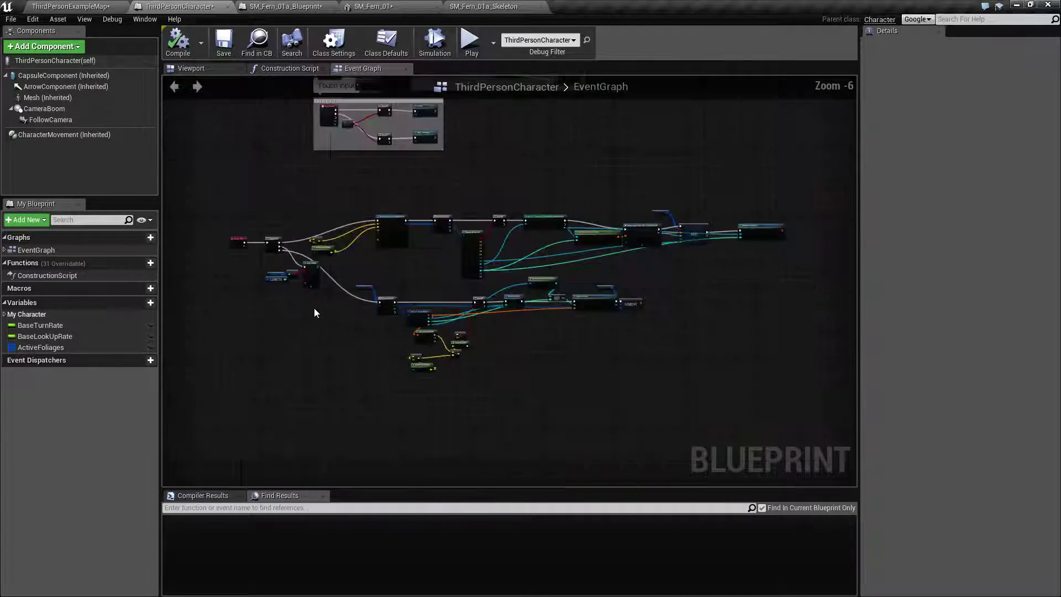
Set the Draw Debug Type of the multi sphere trace to None
scroll(363, 319, up, 5)
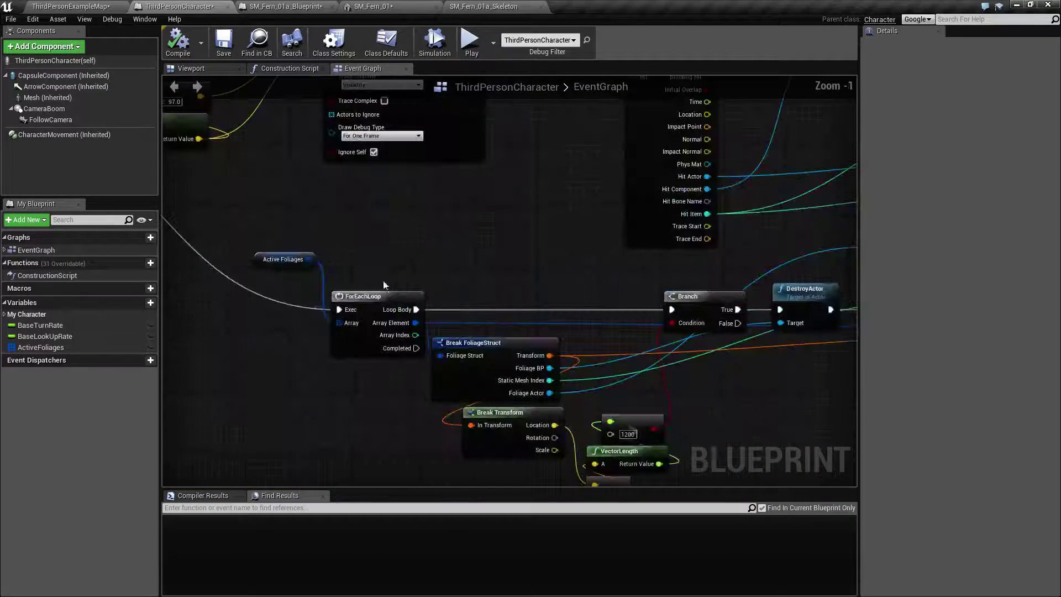
click(370, 136)
click(354, 144)
Start a playtest without the trace drawing and run the character into the ferns while watching the frame-time graph
click(470, 41)
key(w)
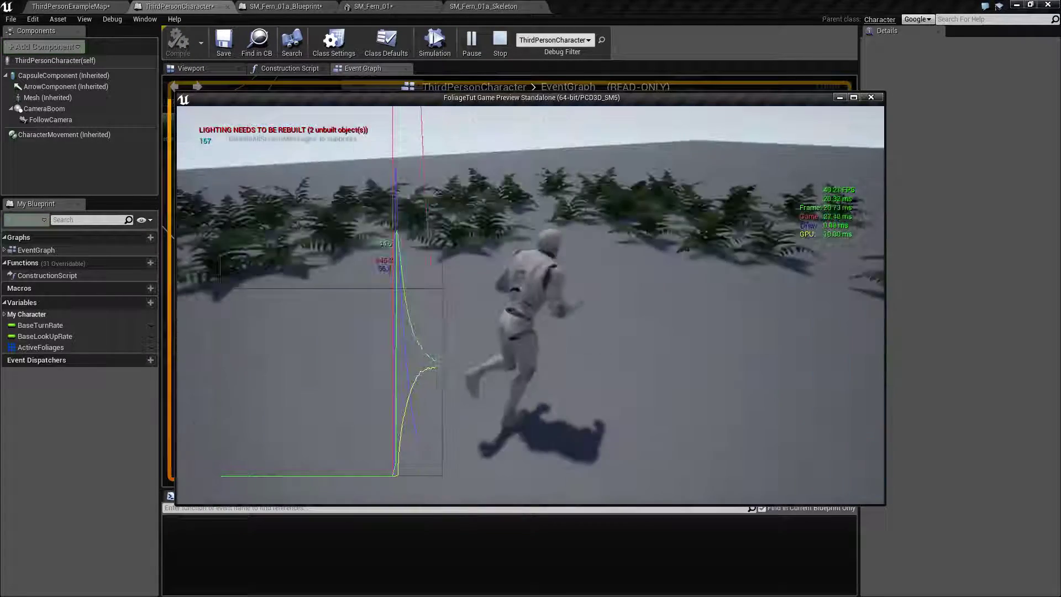
key(w)
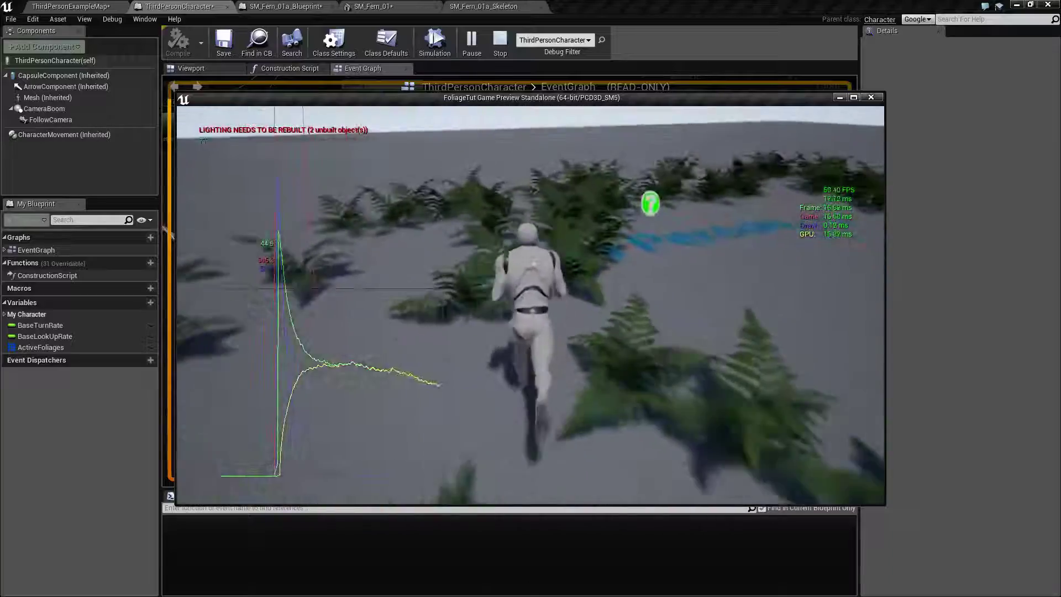
key(w)
key(w)
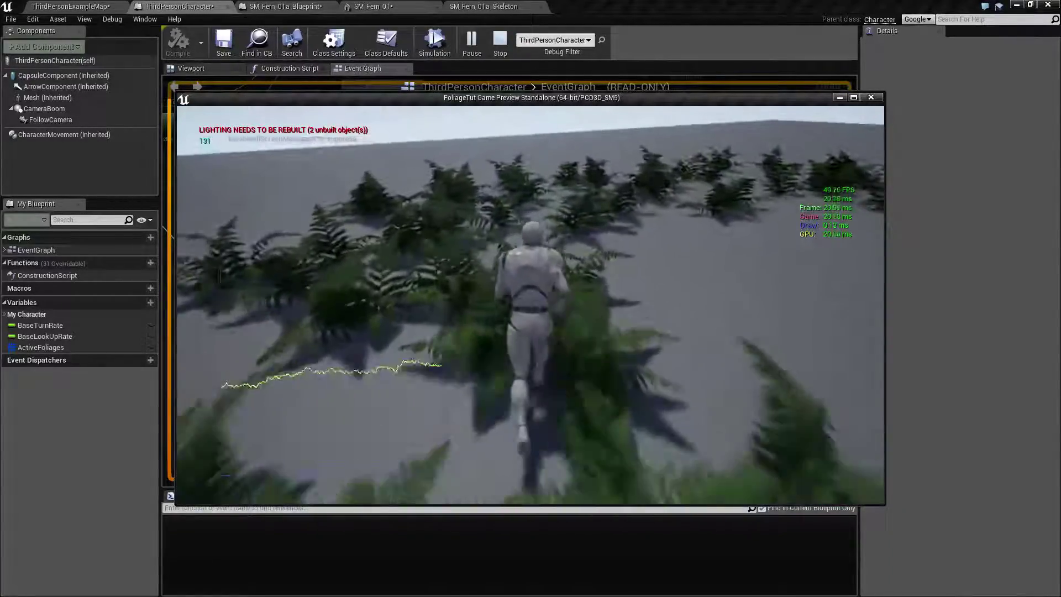
Move the character back and forth among the ferns to examine their reaction and the frame times at close range
key(s)
key(a)
key(d)
key(s)
key(a)
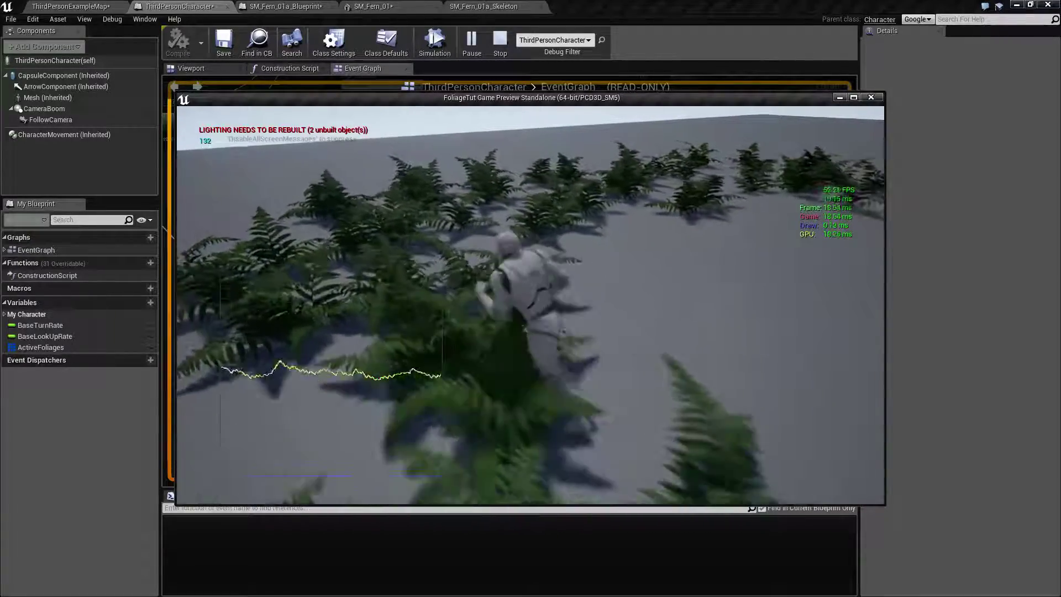
key(w)
key(s)
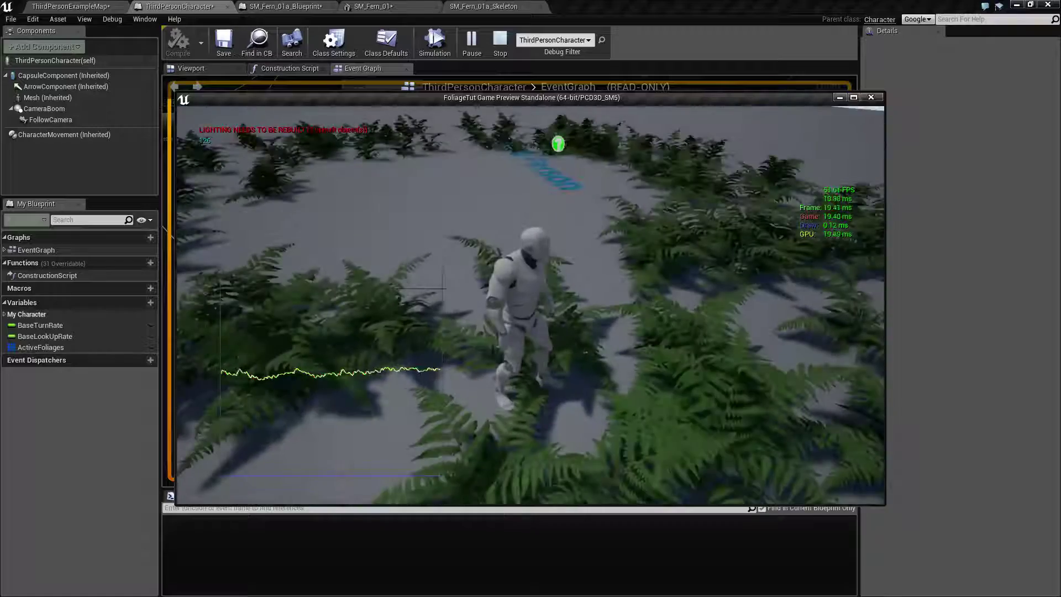
key(s)
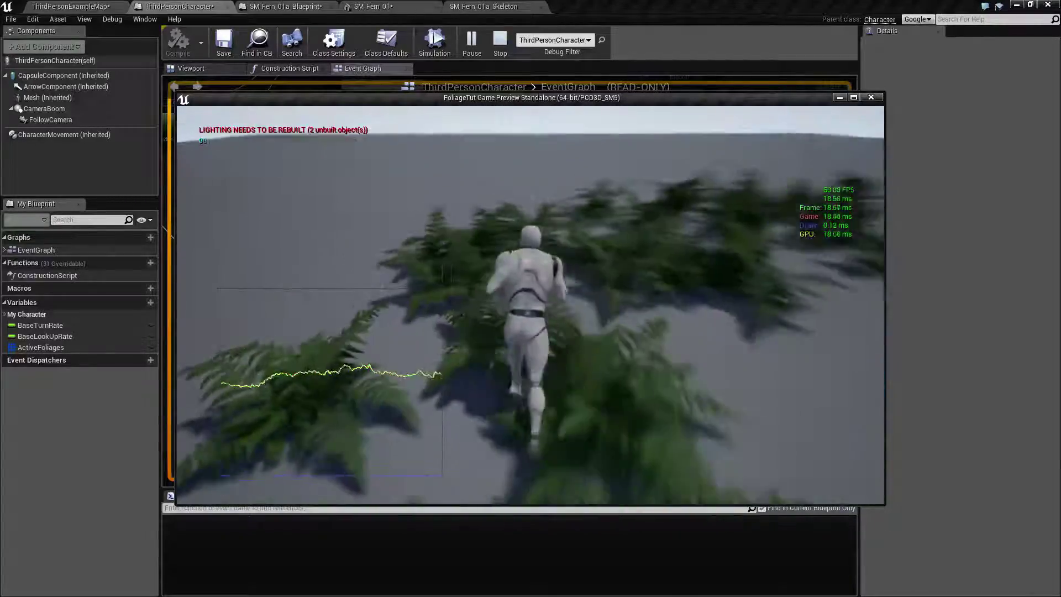
Run the character in changing directions through the fern ring to examine performance under load, and end the playtest
key(w)
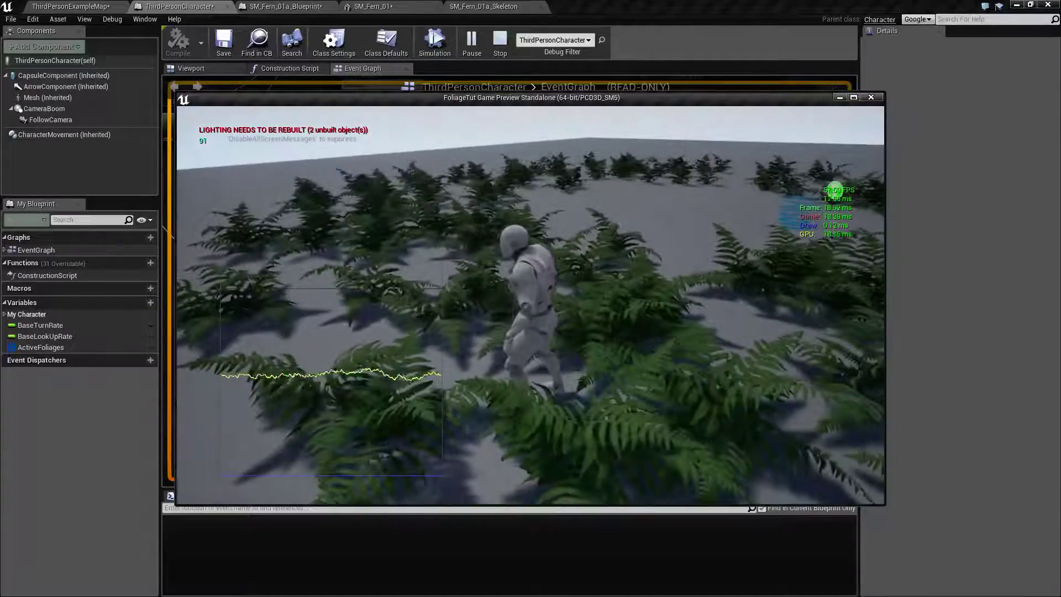
key(w)
key(w)
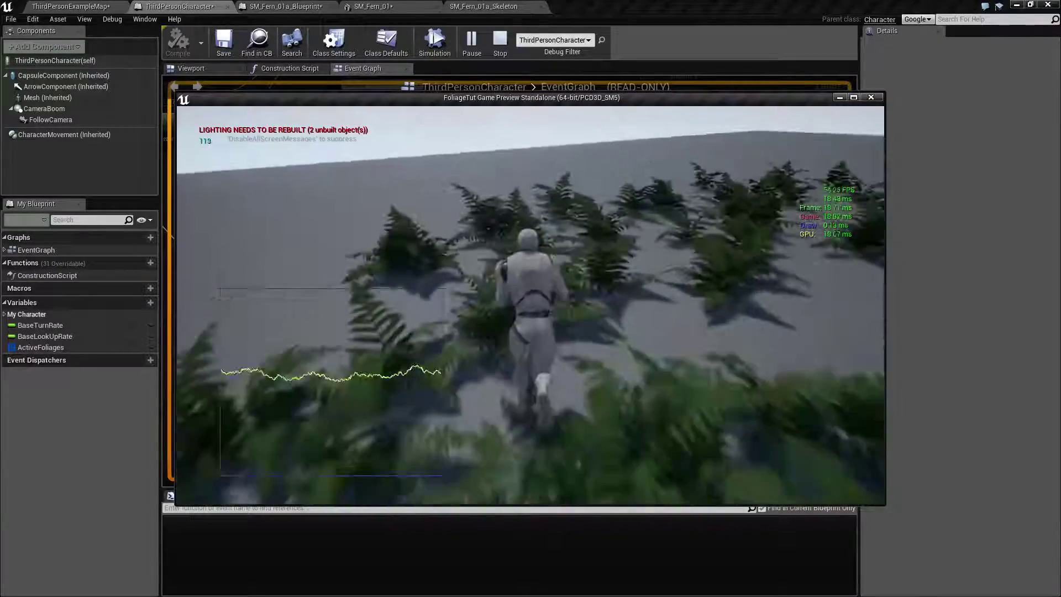
key(d)
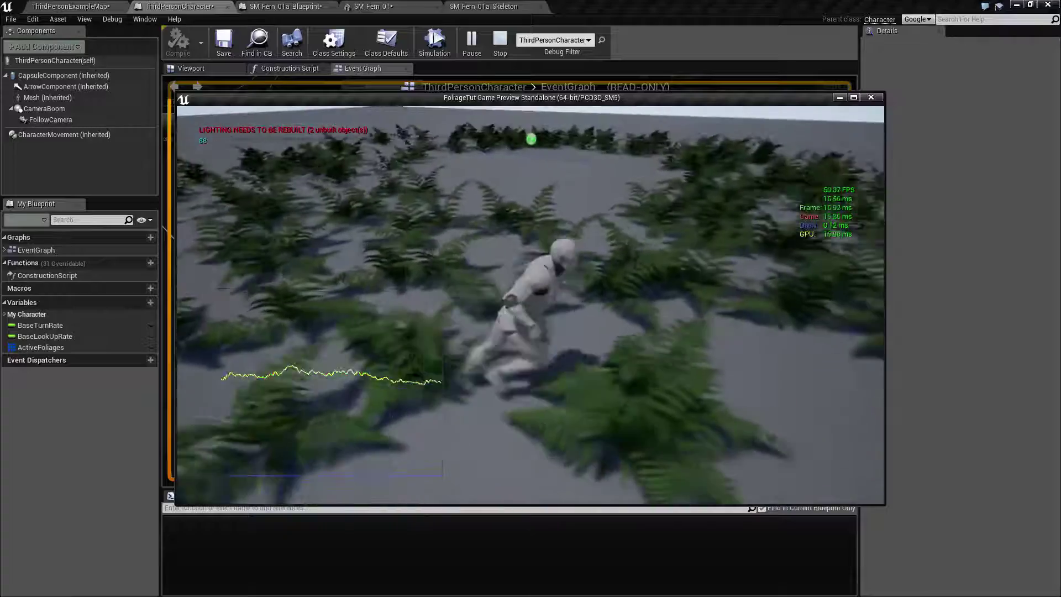
key(w)
key(w)
key(d)
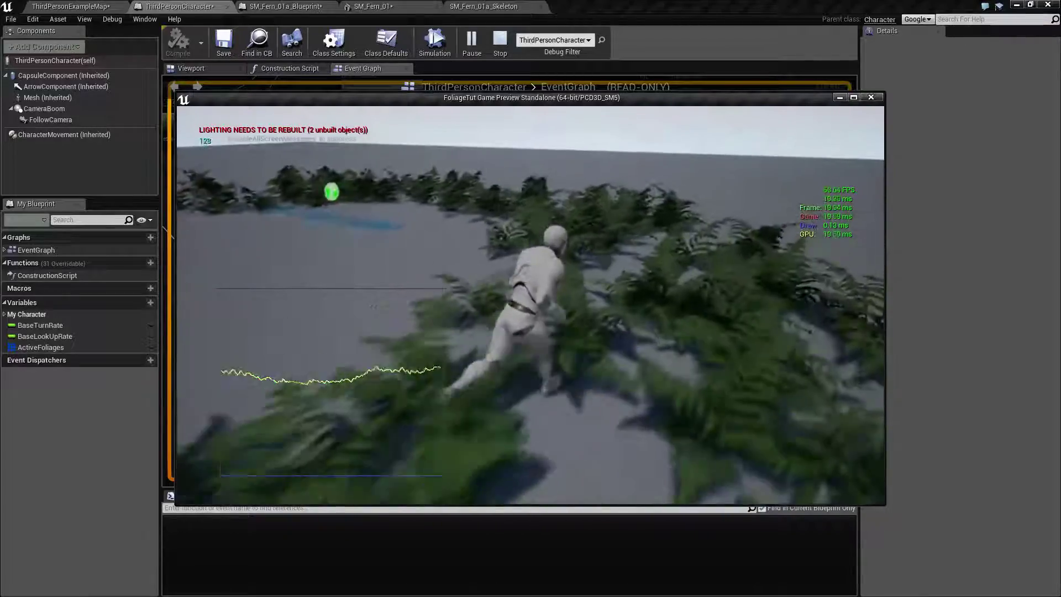
key(a)
key(w)
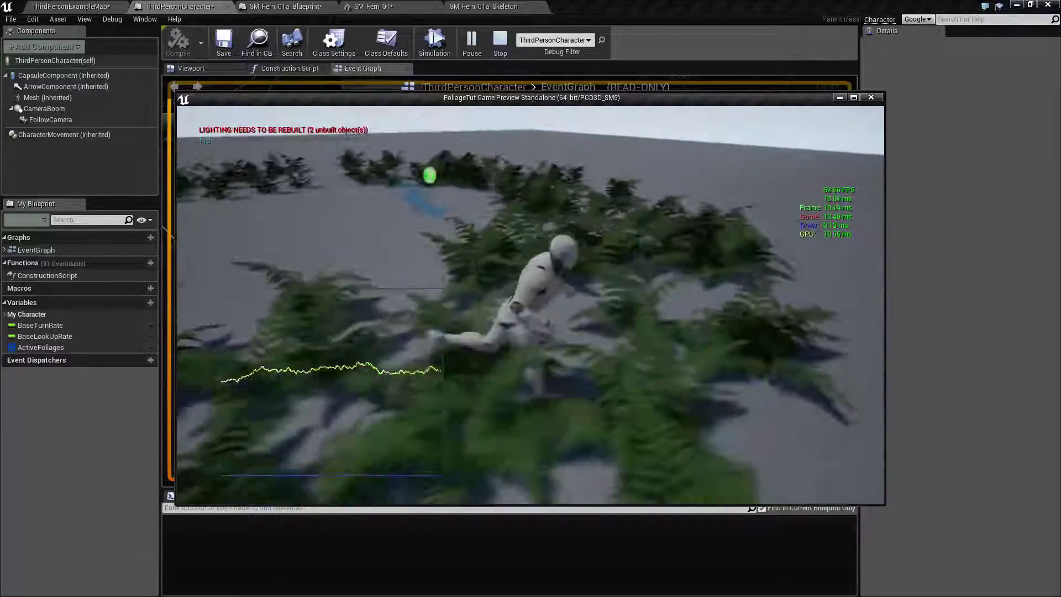
key(d)
key(a)
key(w)
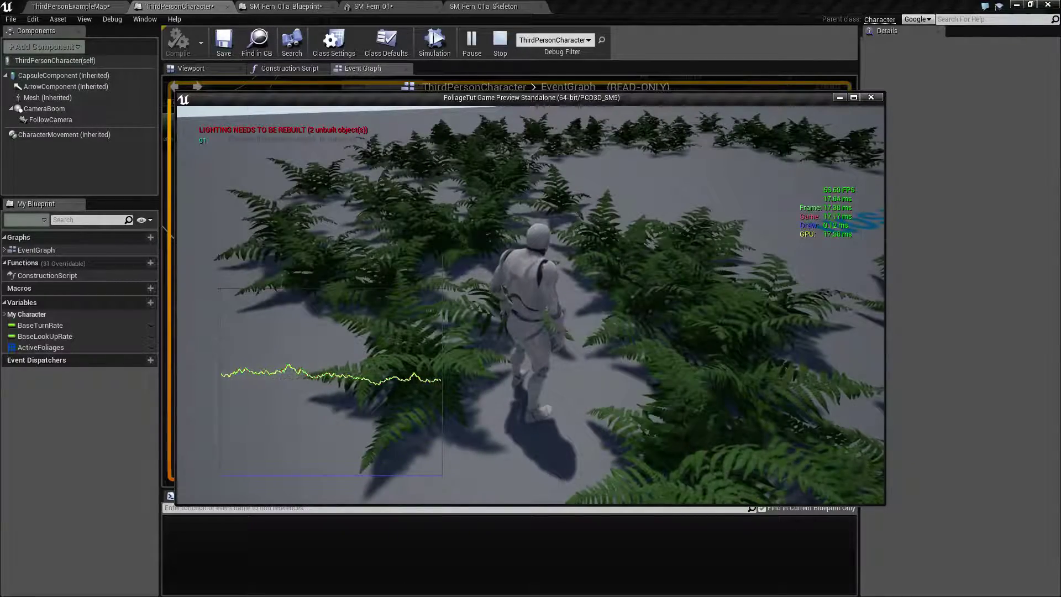
key(Escape)
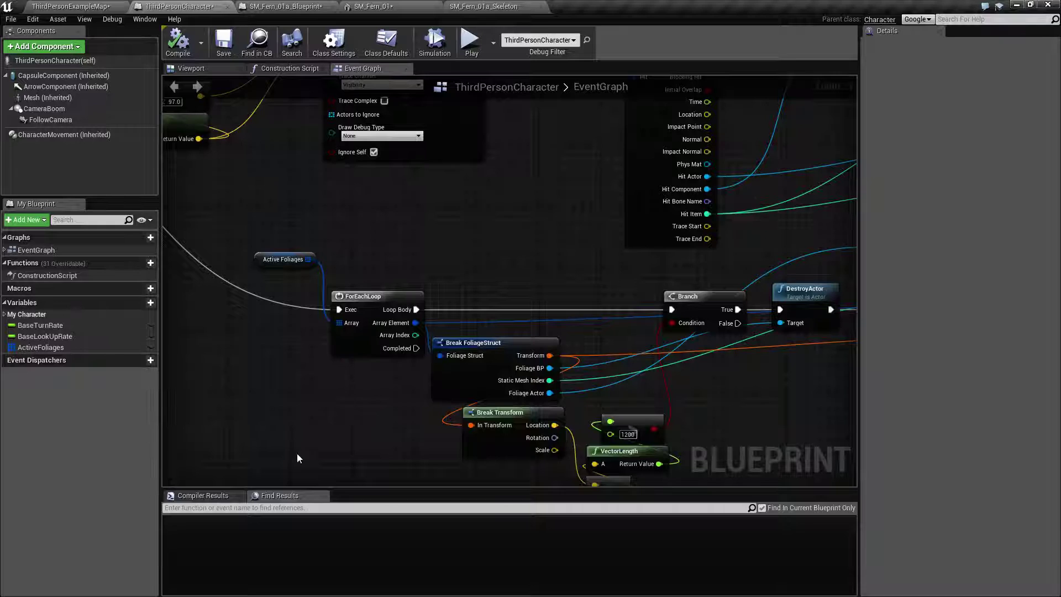
Look over the foliage trace and removal nodes in the event graph and set the multi sphere trace's radius to 100
scroll(493, 282, down, 6)
scroll(490, 284, up, 2)
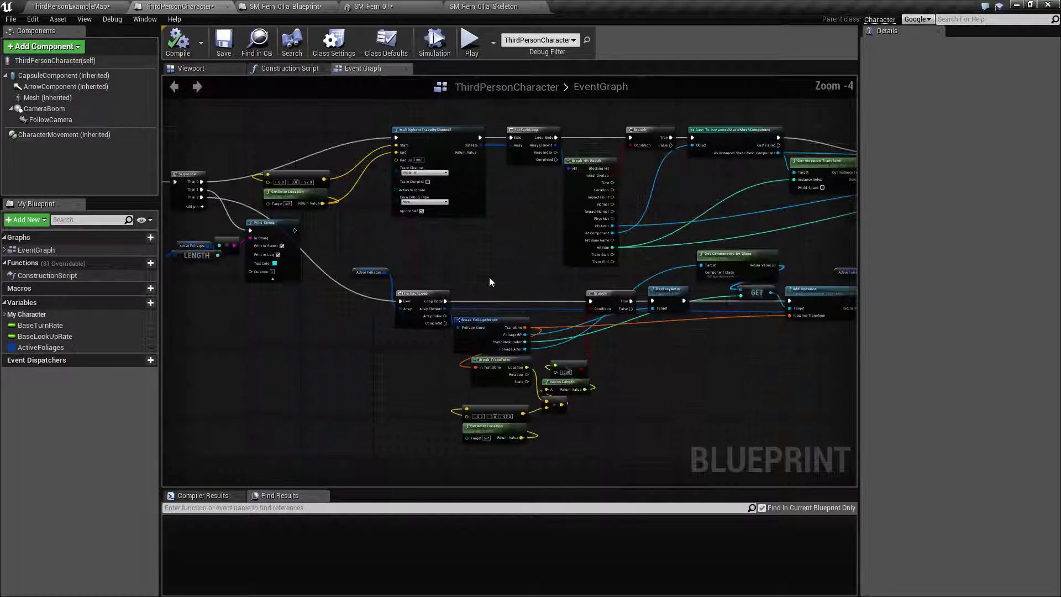
right_drag(801, 114, 611, 173)
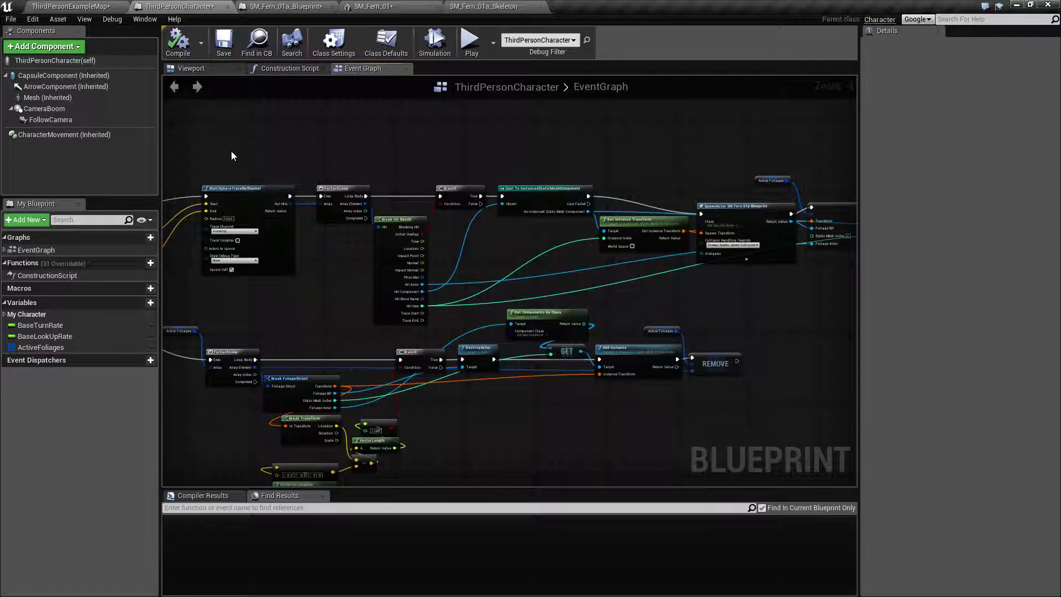
right_drag(231, 151, 551, 139)
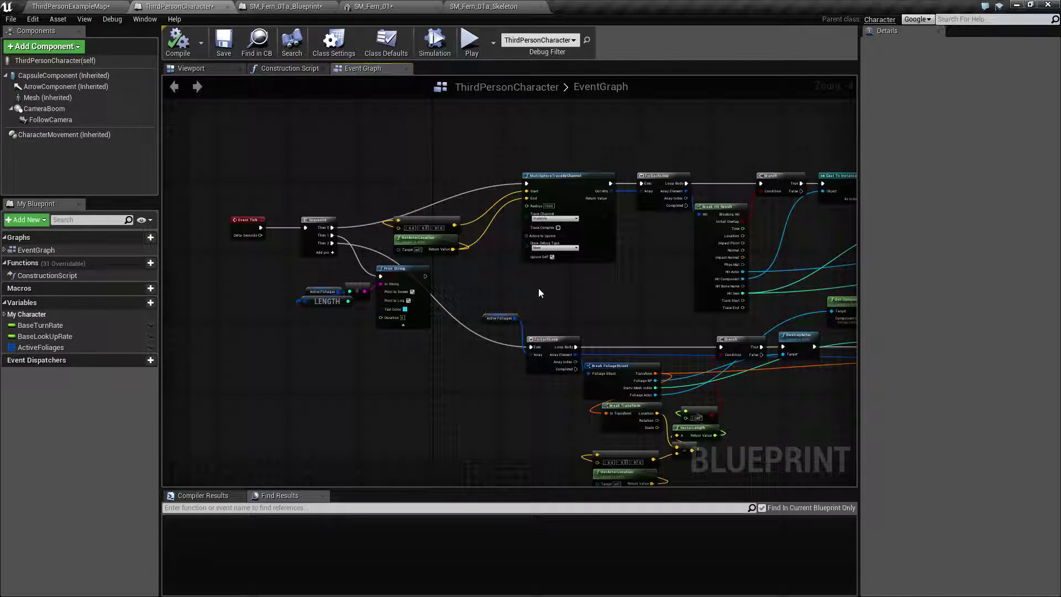
right_drag(598, 294, 477, 298)
scroll(491, 290, up, 3)
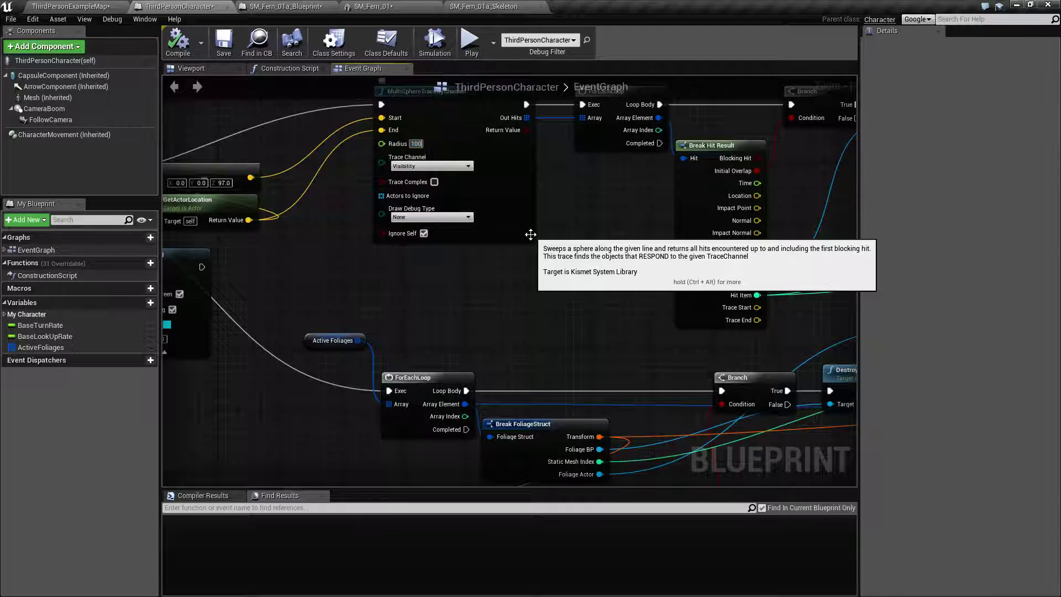
Start a playtest with the smaller trace radius and run the character around the fern ring to compare frame times
click(470, 42)
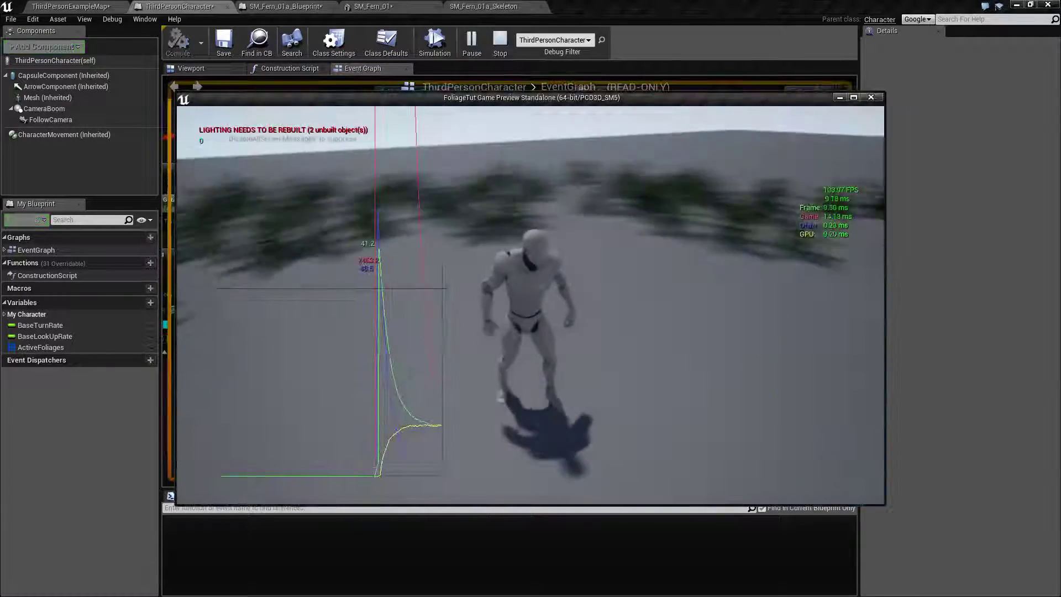
key(w)
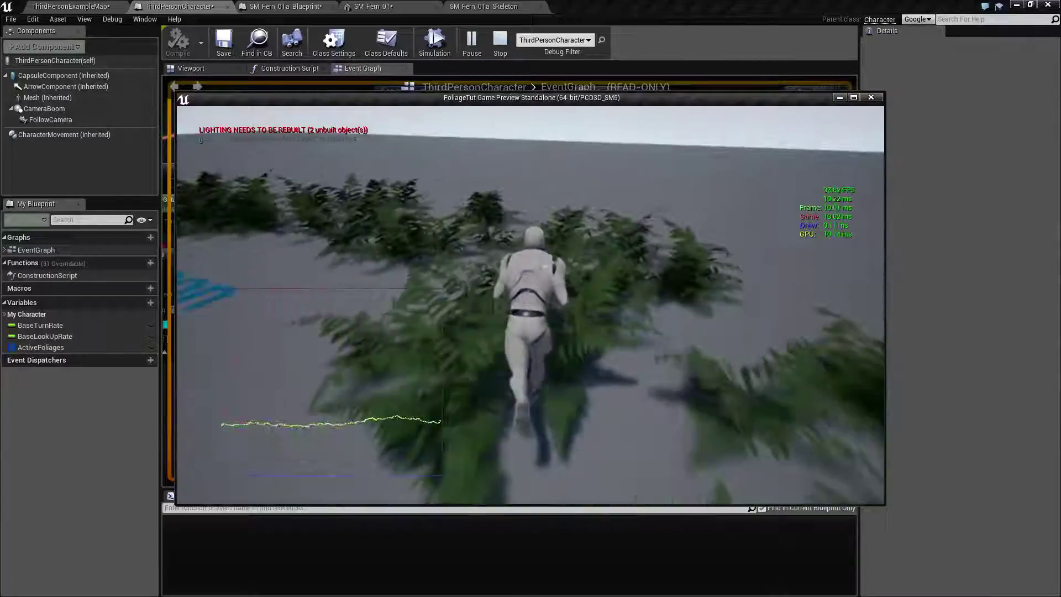
key(w)
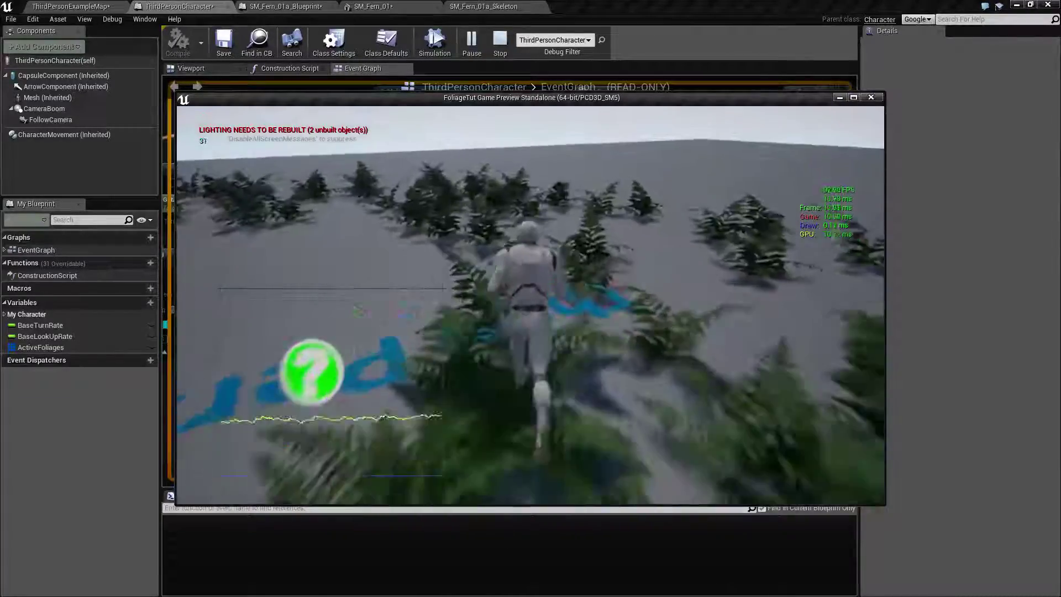
key(w)
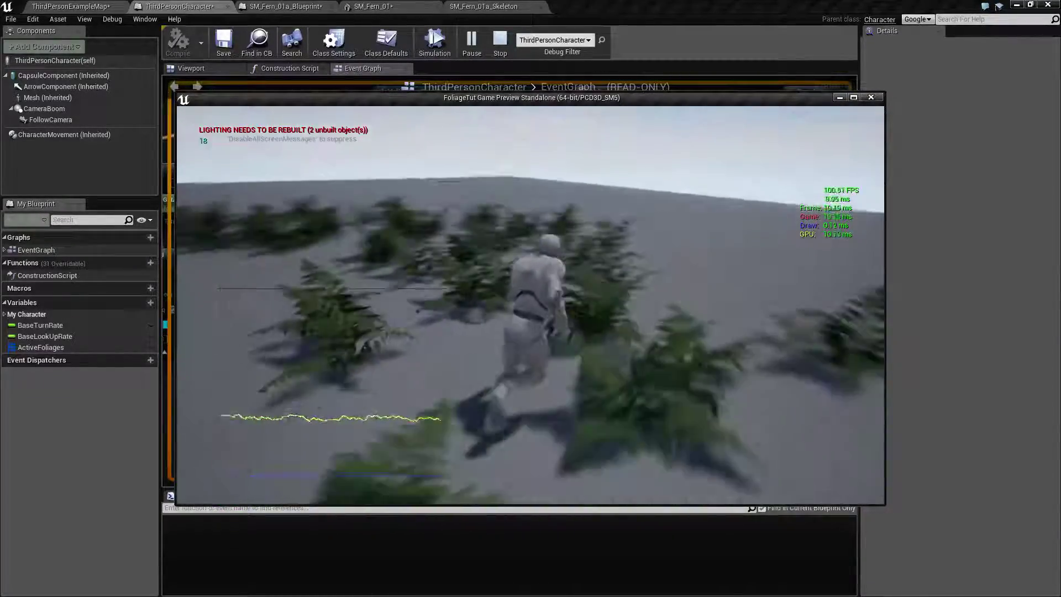
key(w)
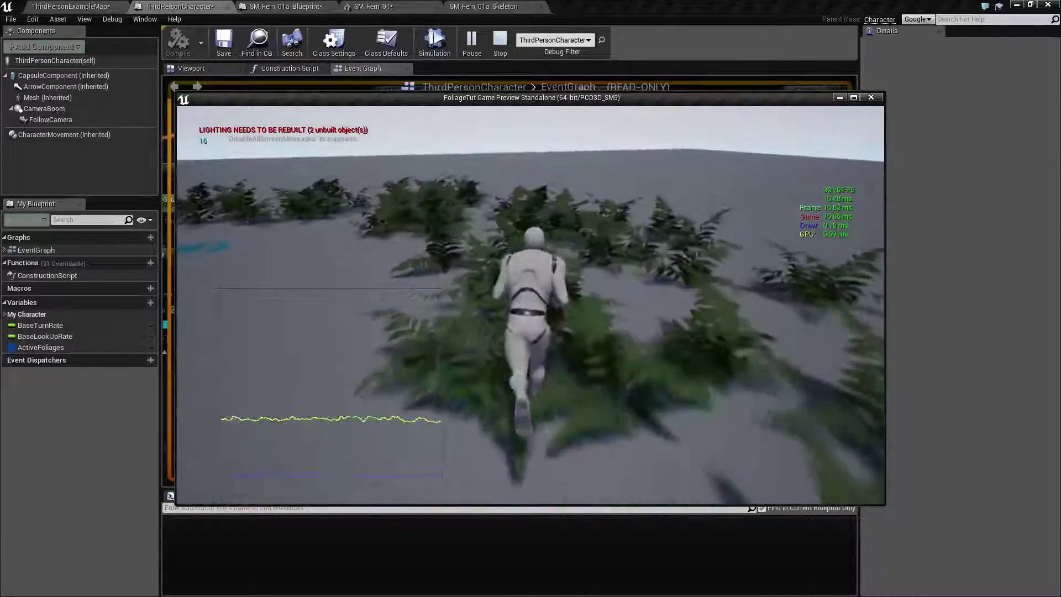
key(w)
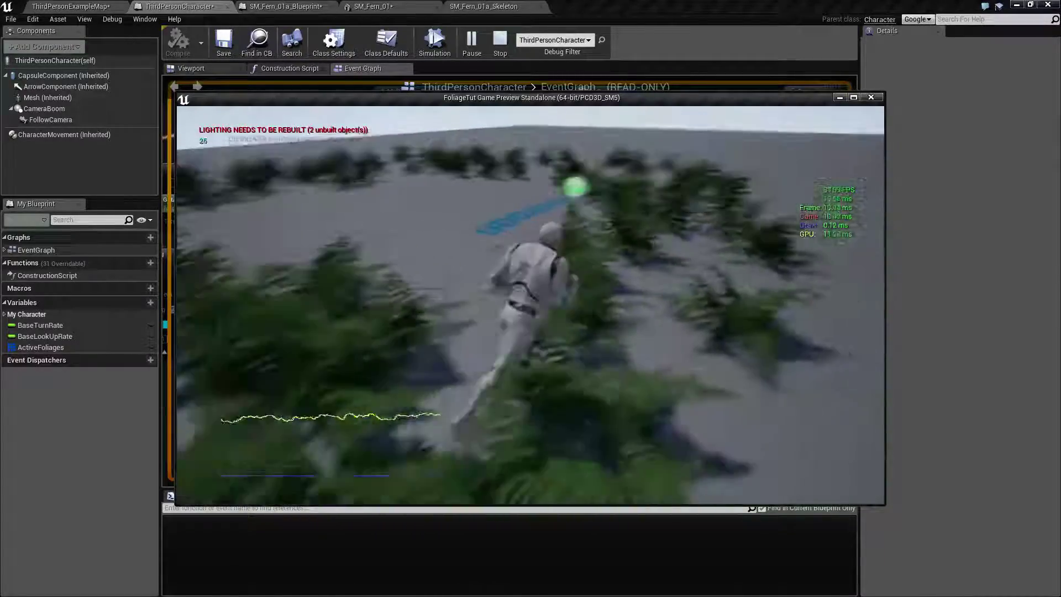
key(w)
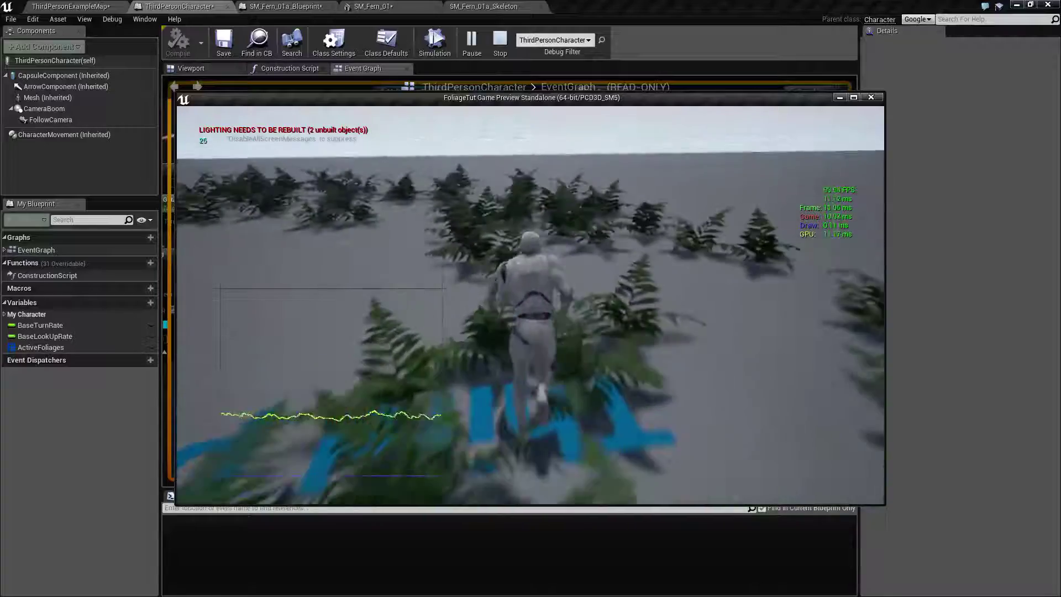
Steer the character through individual ferns, viewing from above, to examine how they bend with the smaller trace radius
key(w)
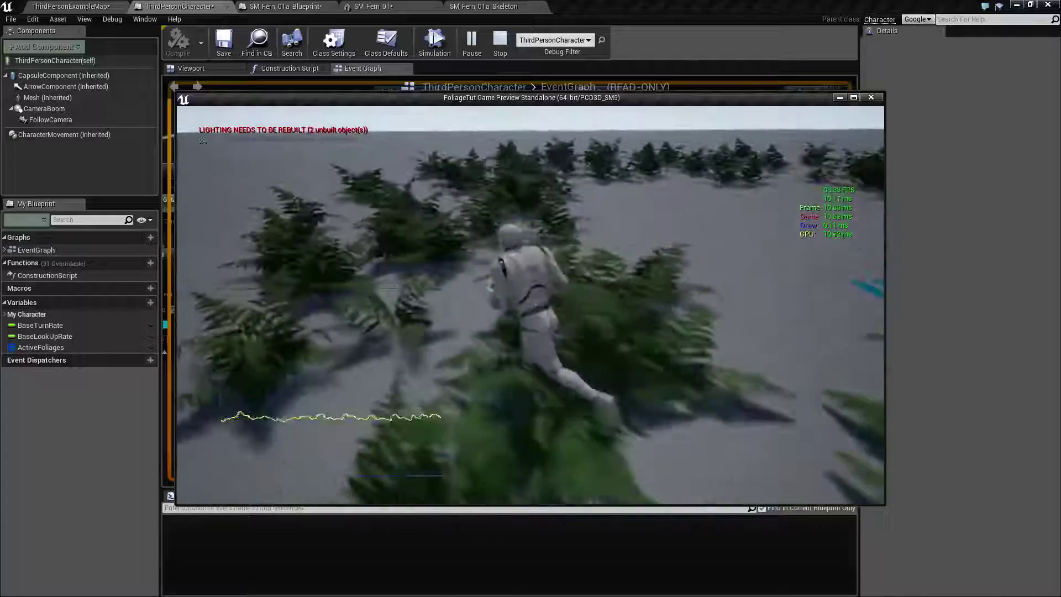
key(w)
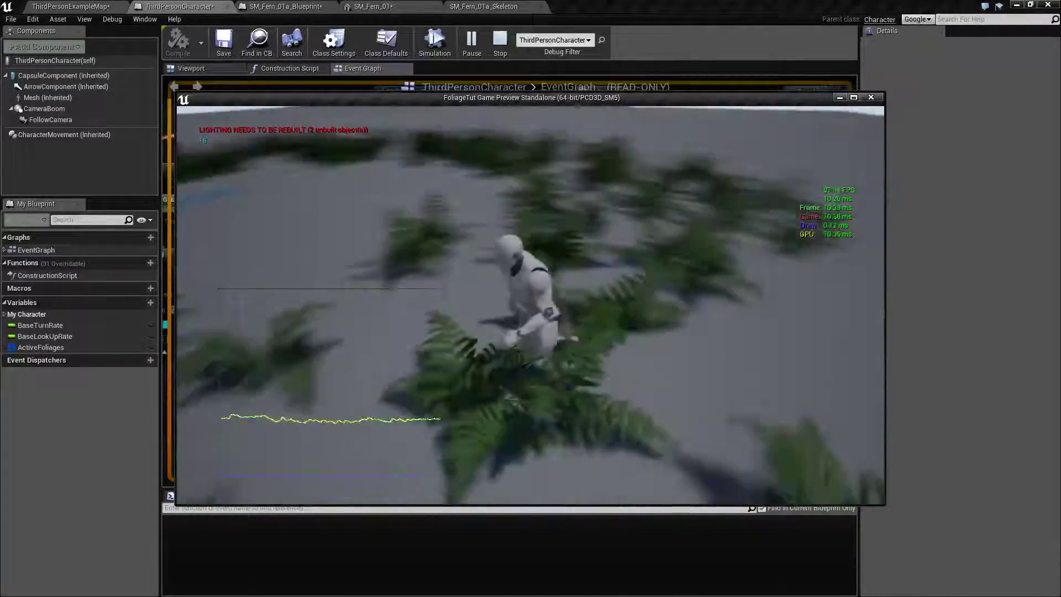
key(w)
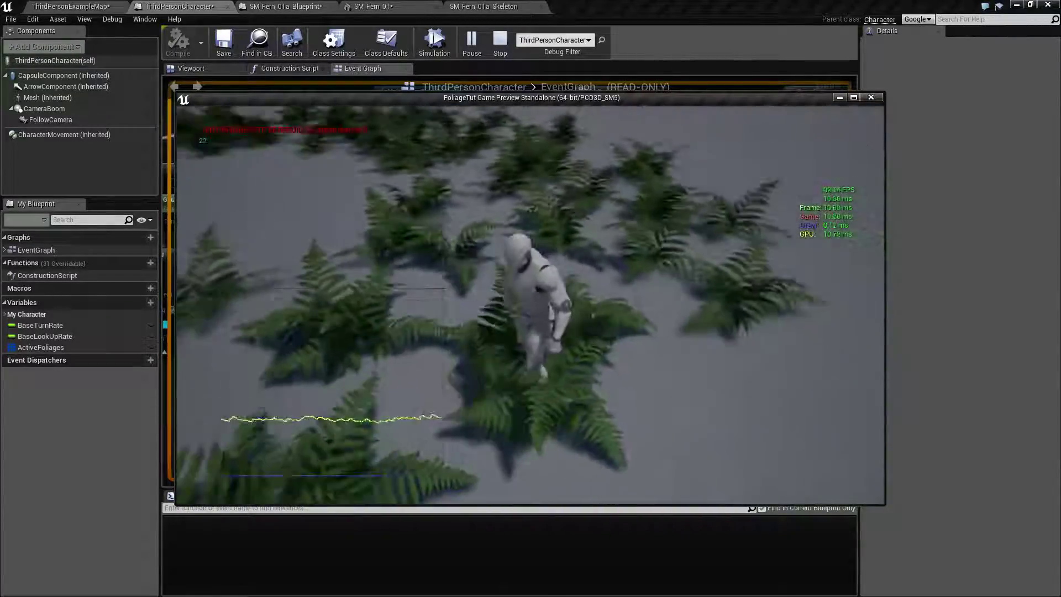
key(w)
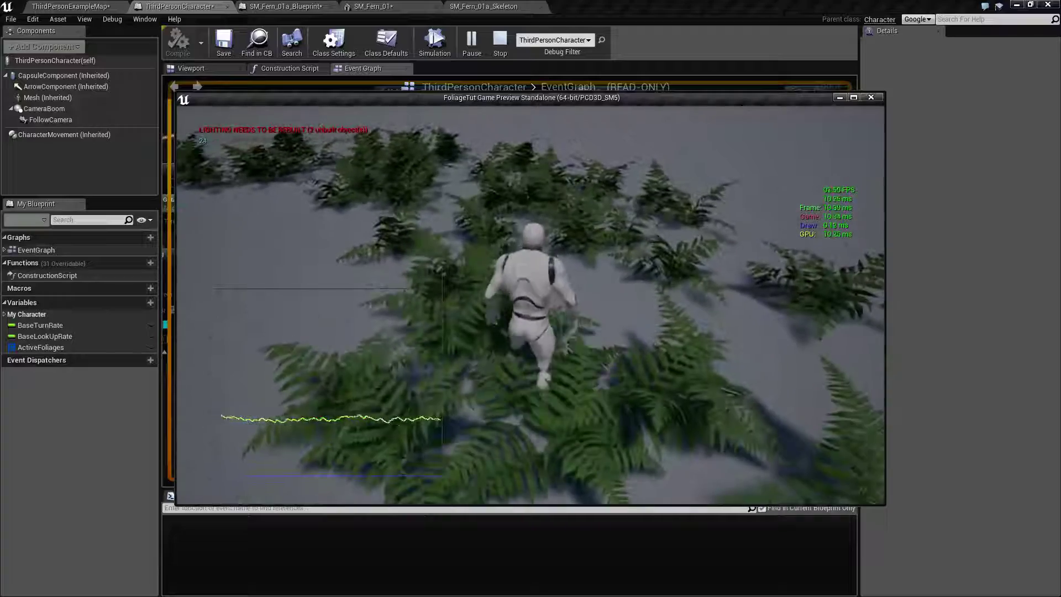
key(s)
key(w)
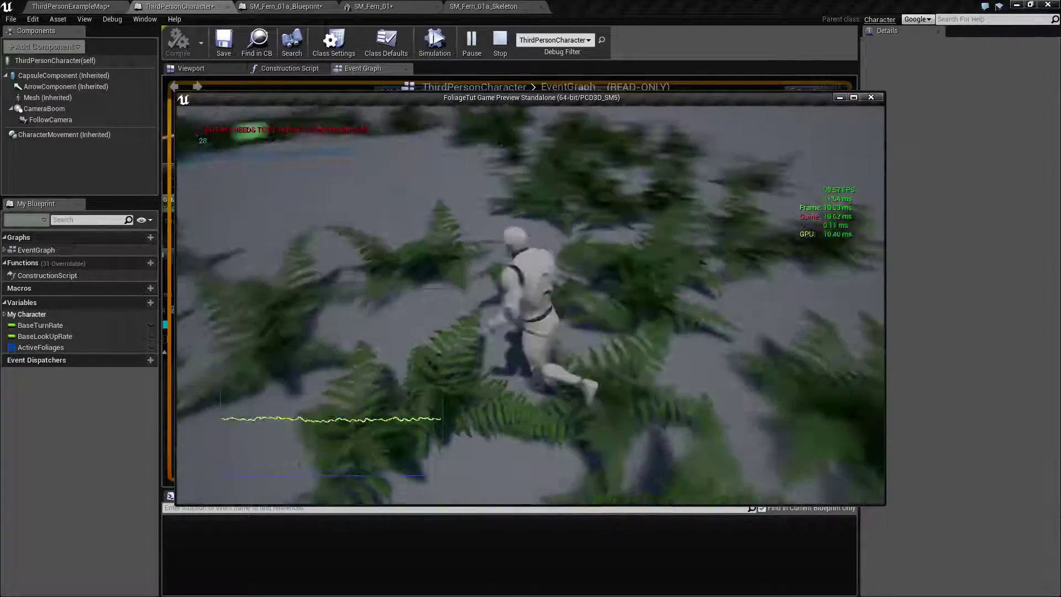
key(s)
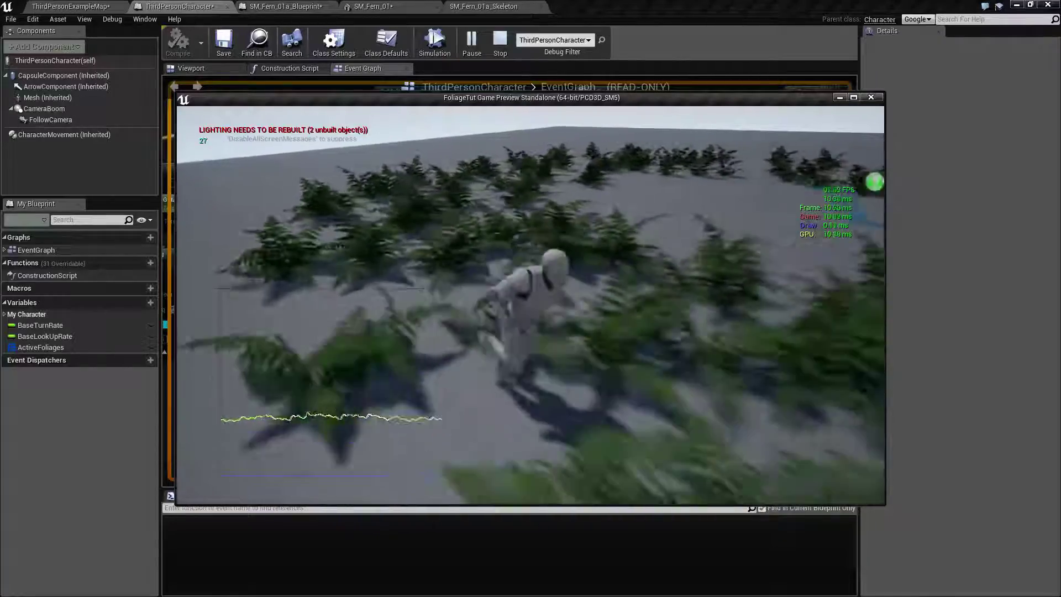
Run the character through the fern ring in changing directions to examine frame times with the 100-unit trace radius
key(w)
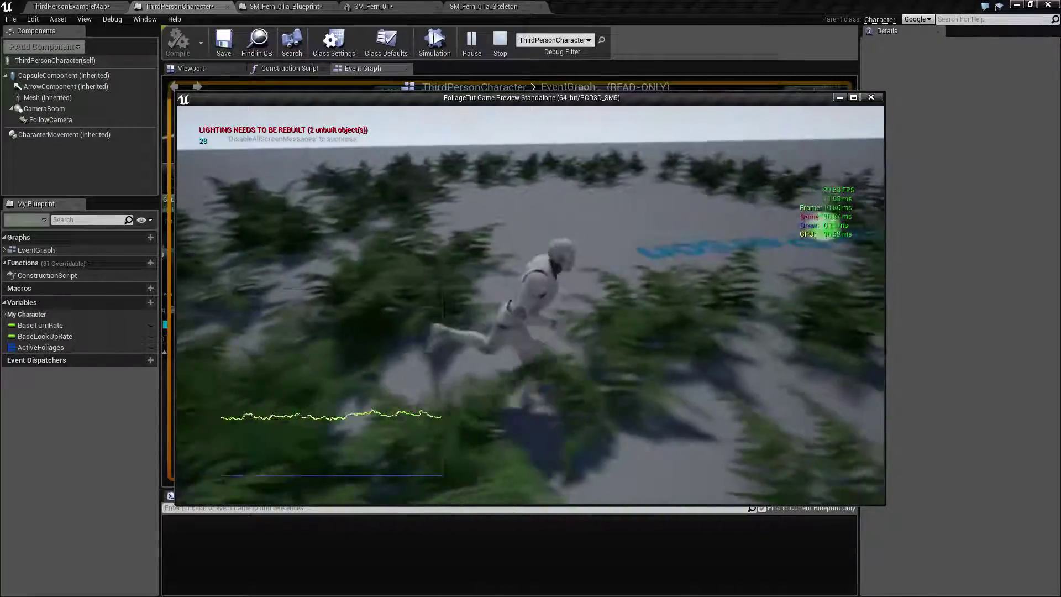
key(s)
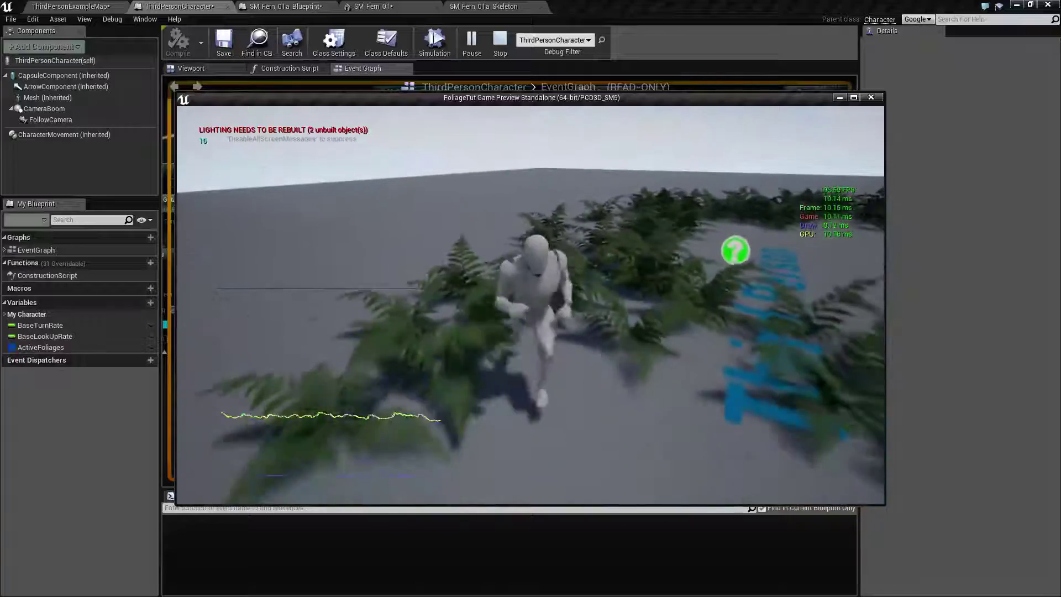
key(d)
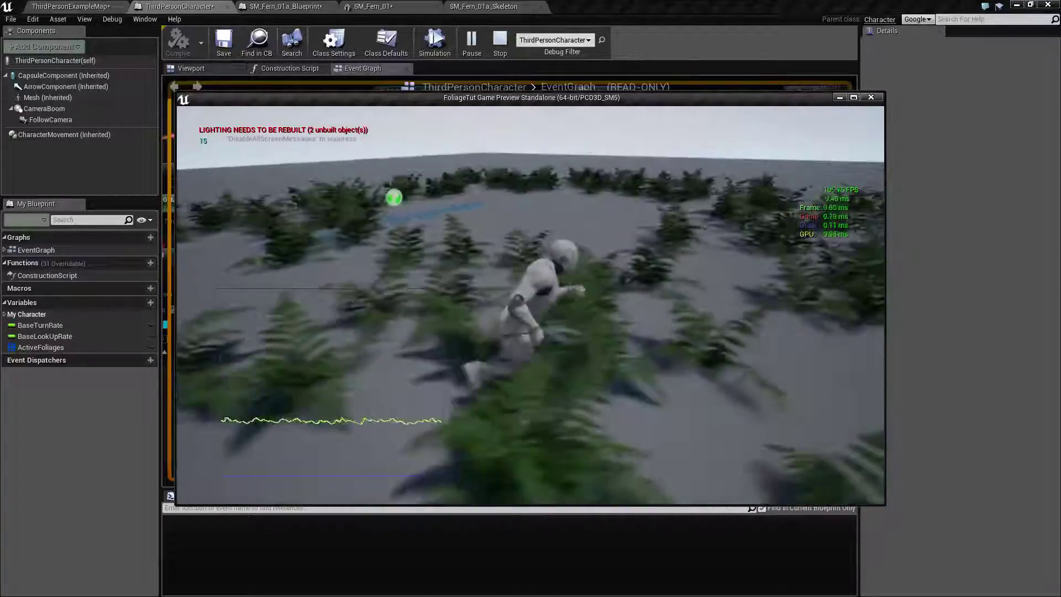
key(w)
key(d)
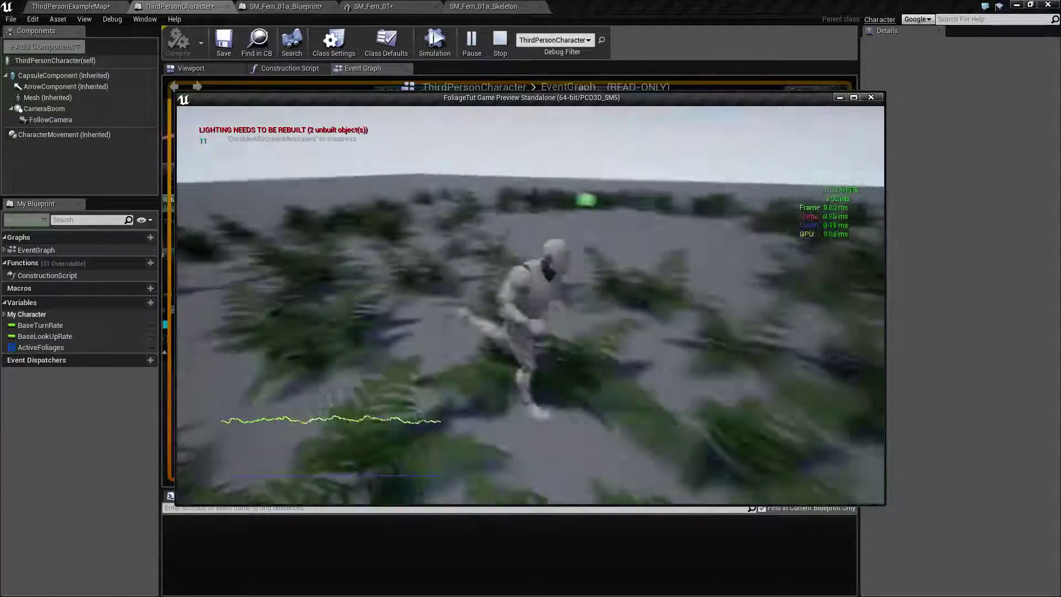
key(w)
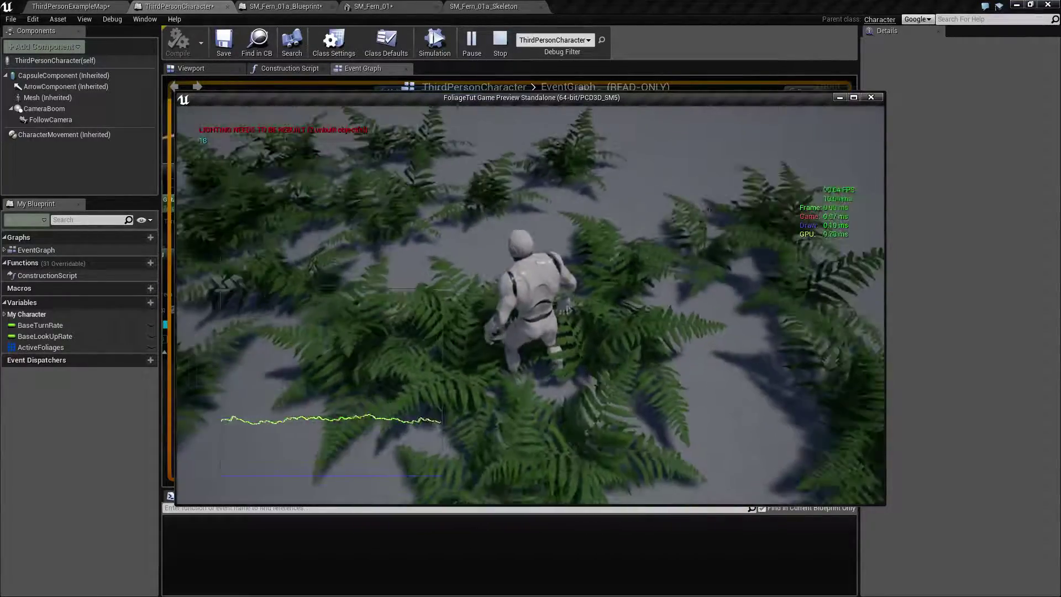
Move the character in short steps among the dense ferns, viewed from above, to examine how nearby fronds respond to contact
key(w)
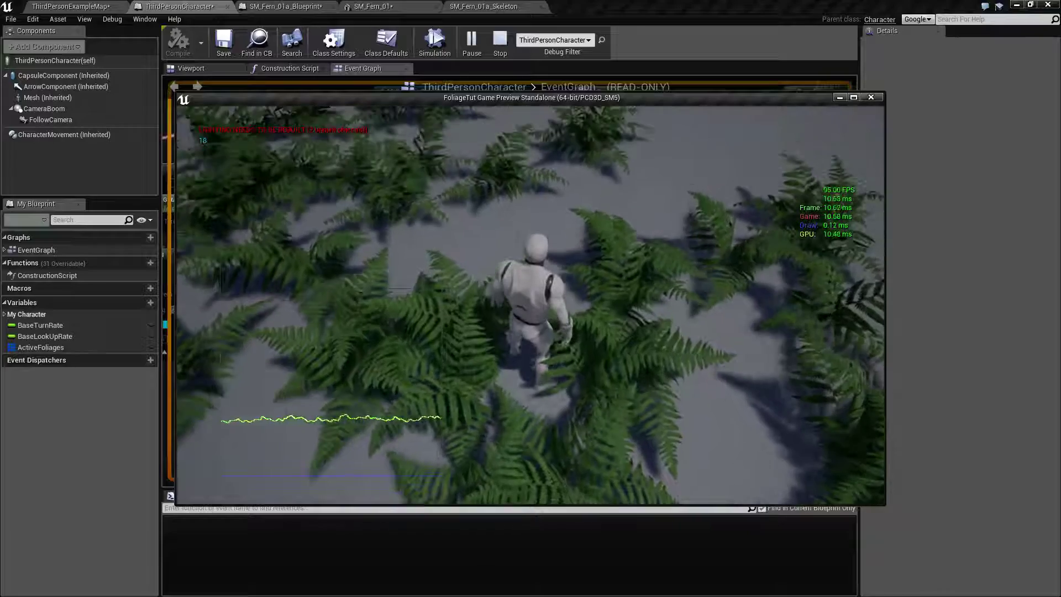
key(w)
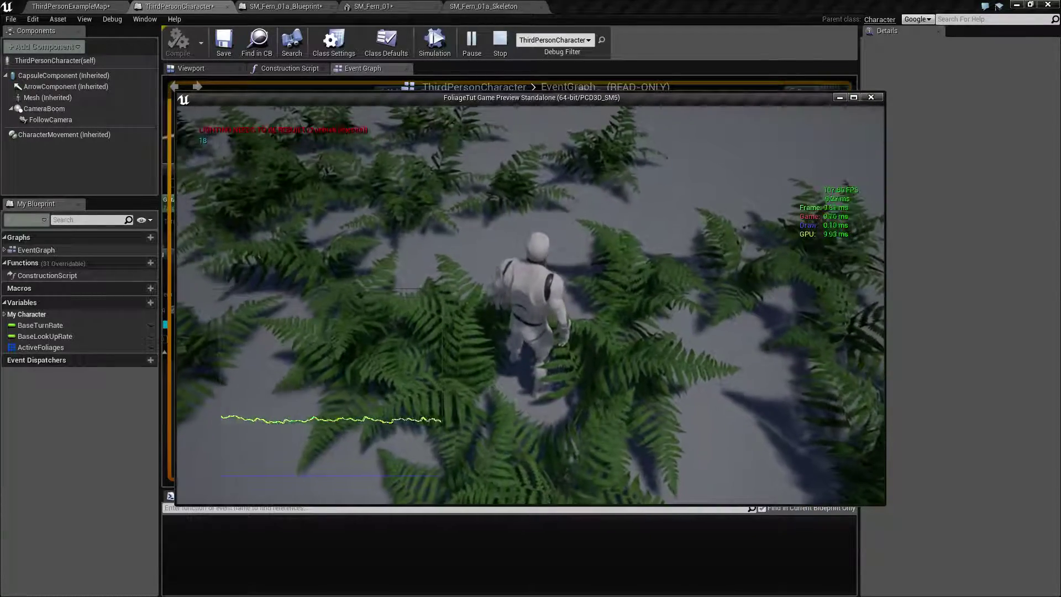
key(w)
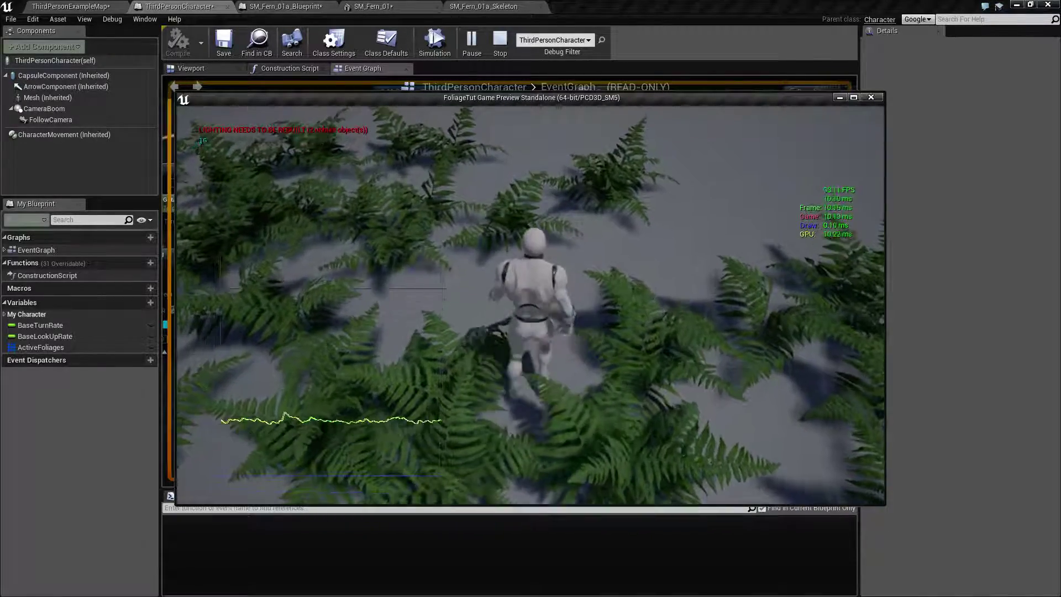
key(w)
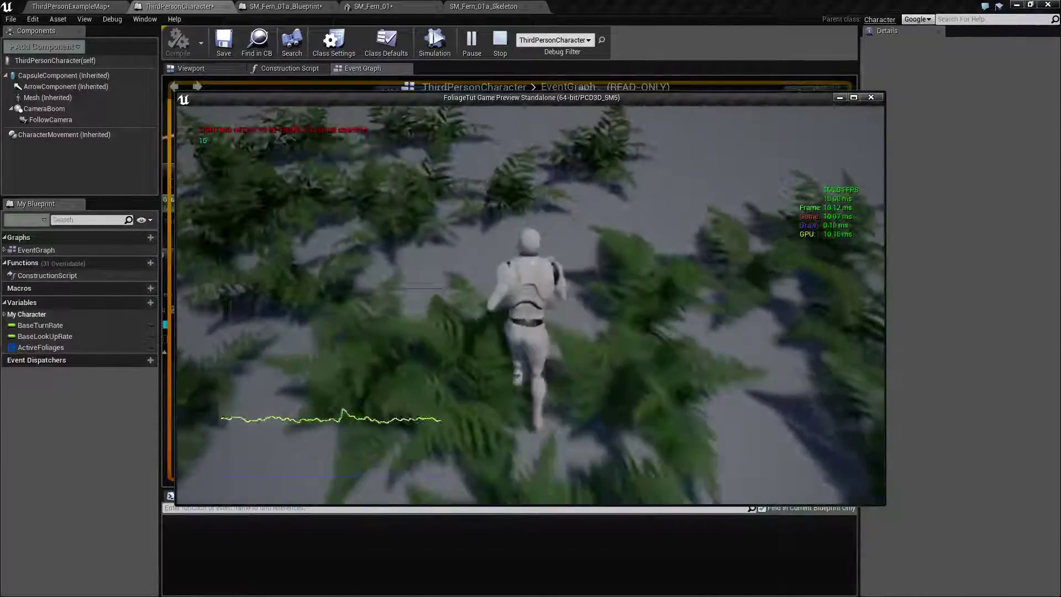
key(a)
key(d)
key(s)
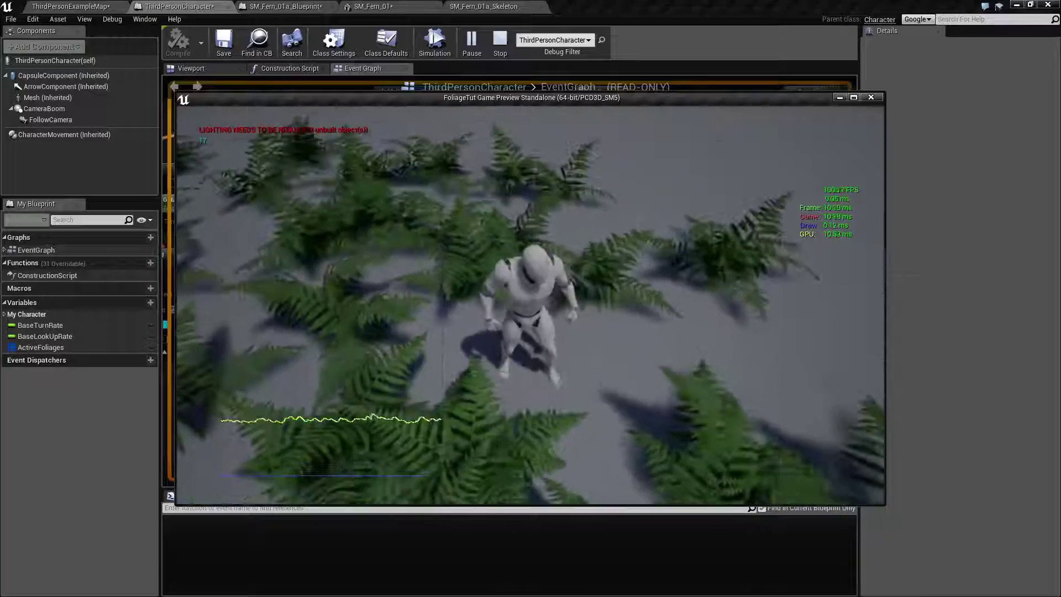
key(d)
key(d)
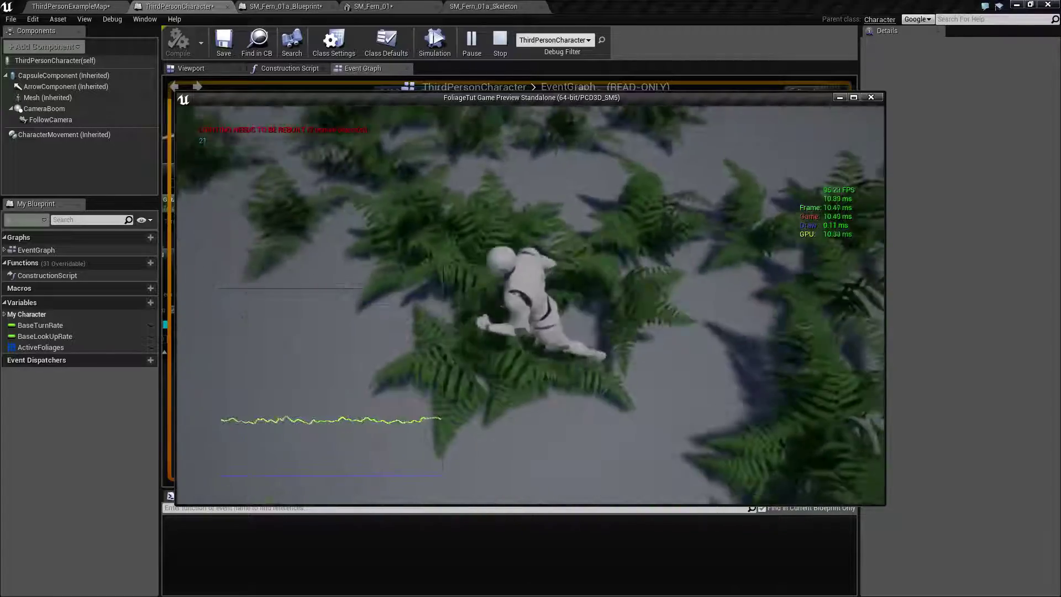
Walk the character past fern clusters and a single fern to examine the bending at close range, and end the playtest
key(w)
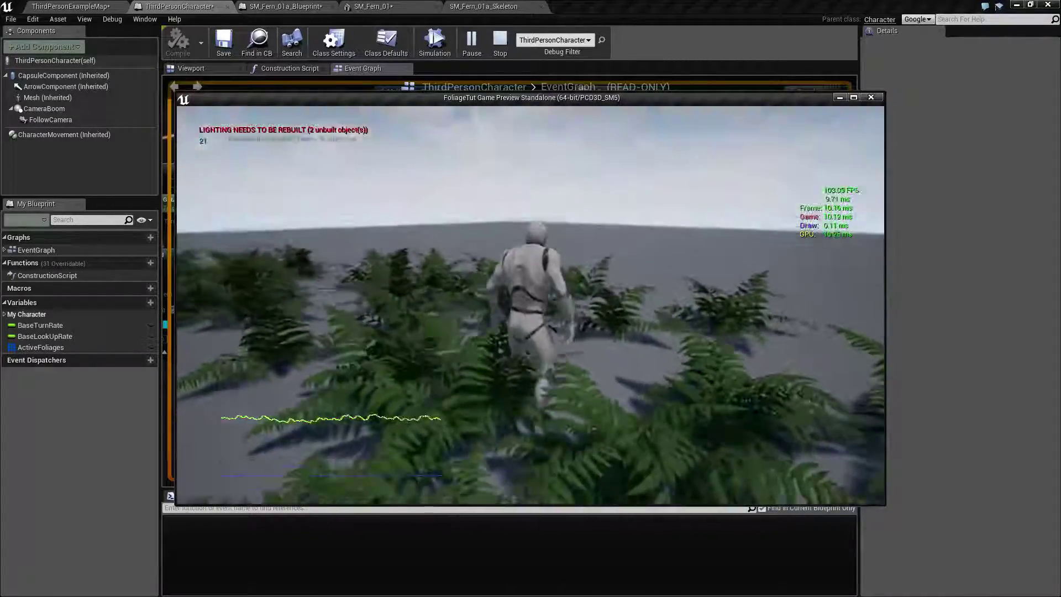
key(w)
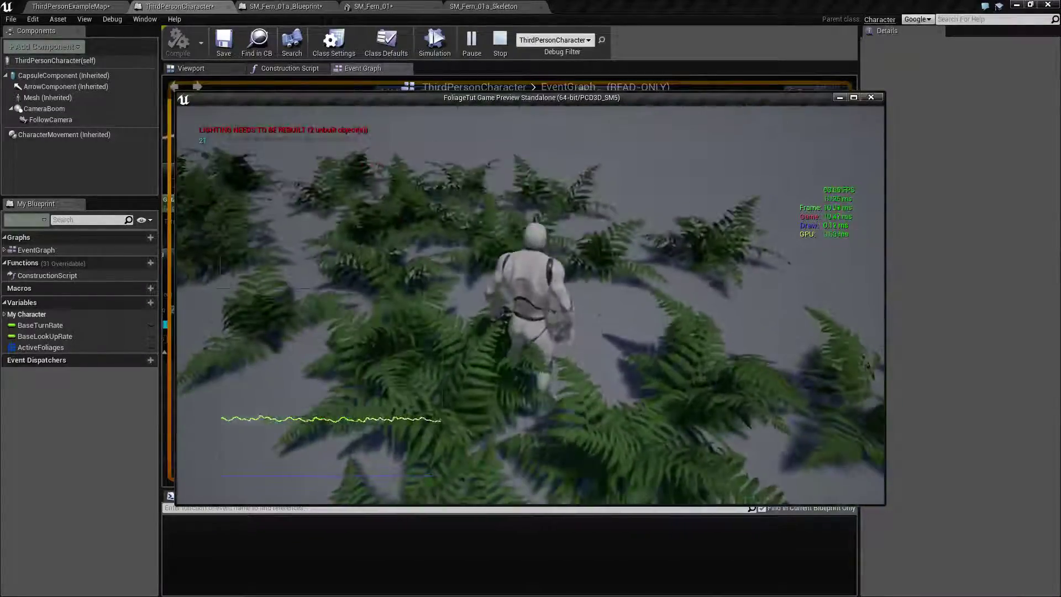
key(w)
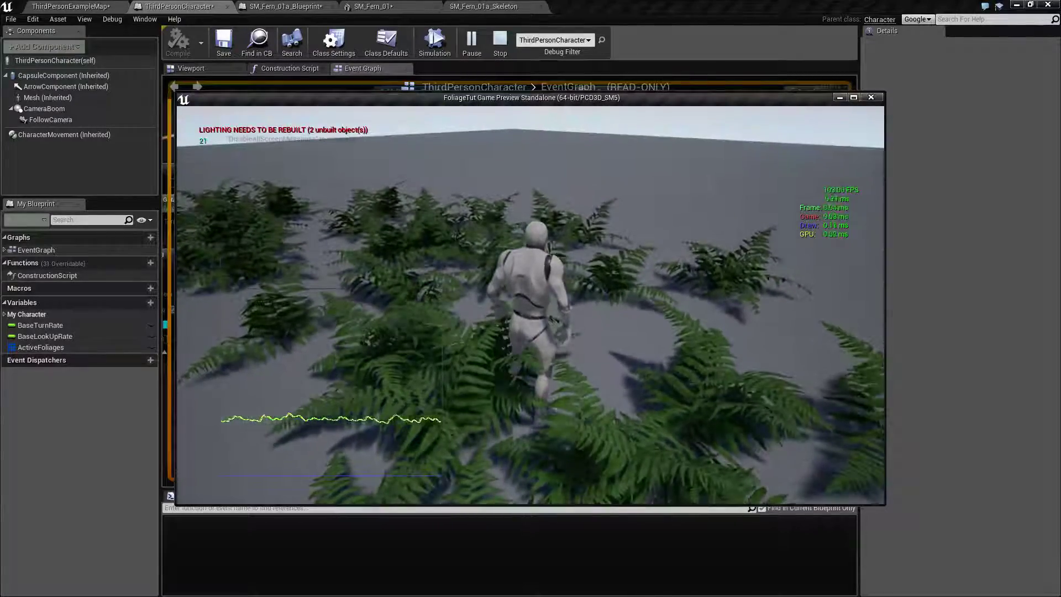
key(d)
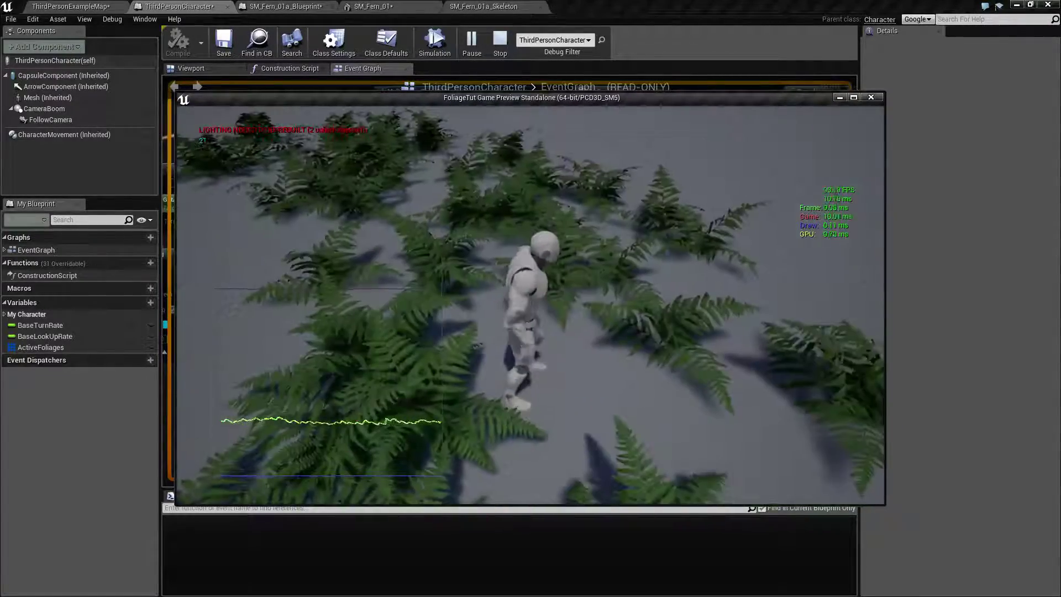
key(d)
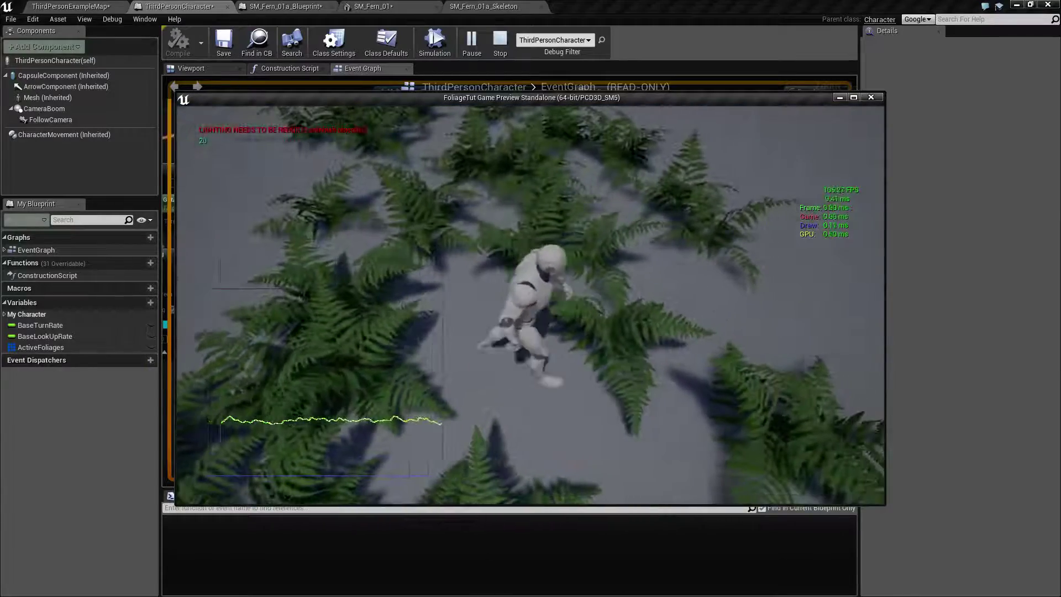
key(w)
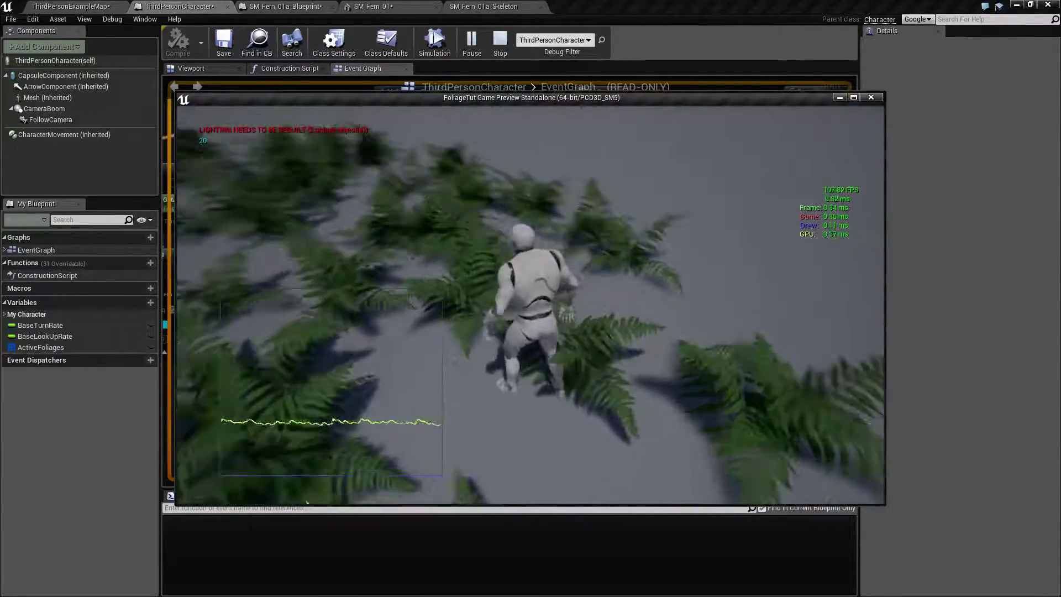
key(w)
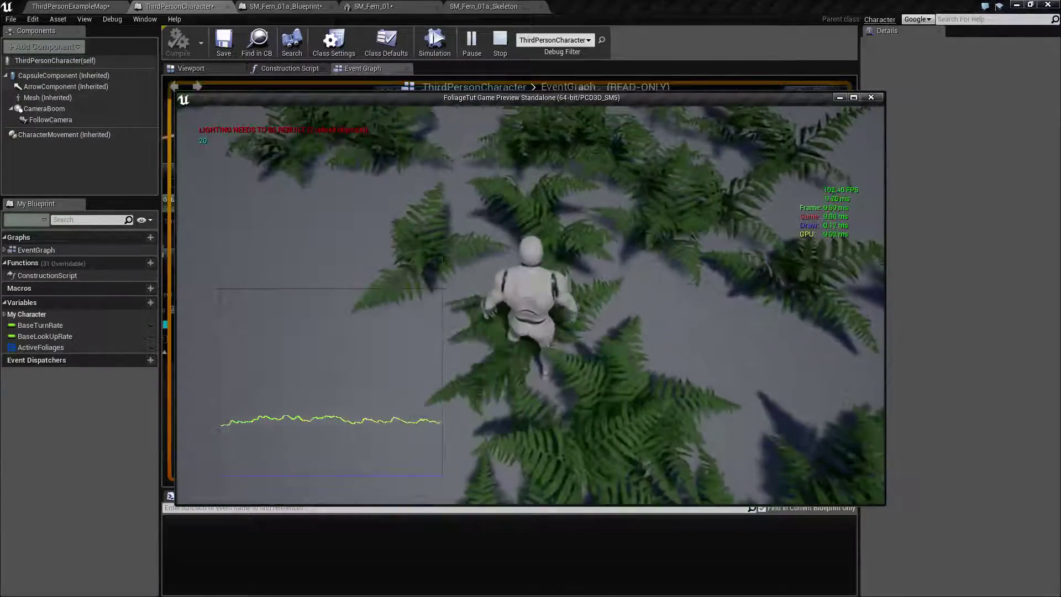
key(w)
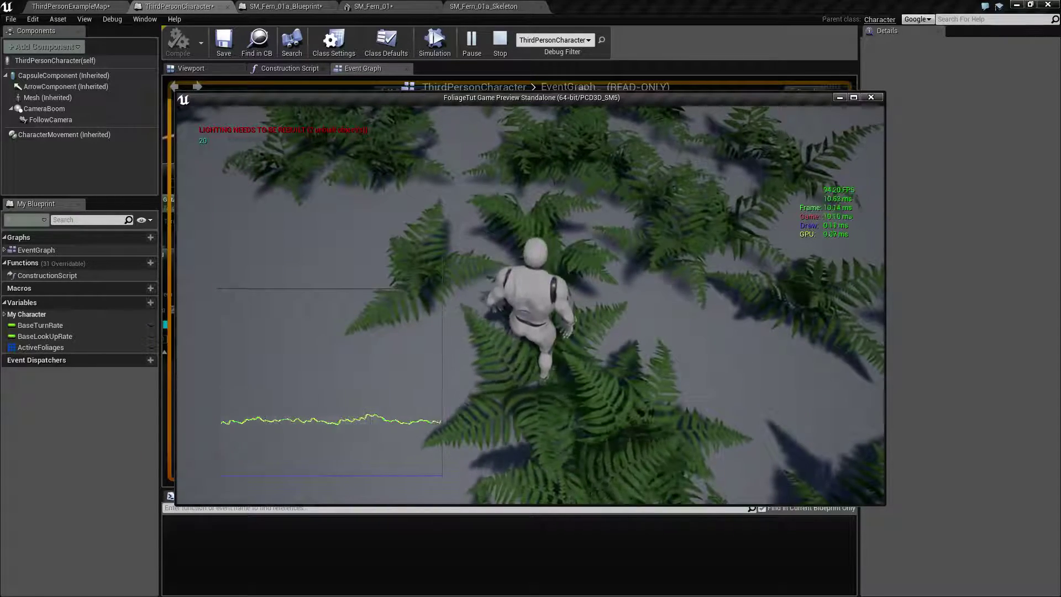
key(Escape)
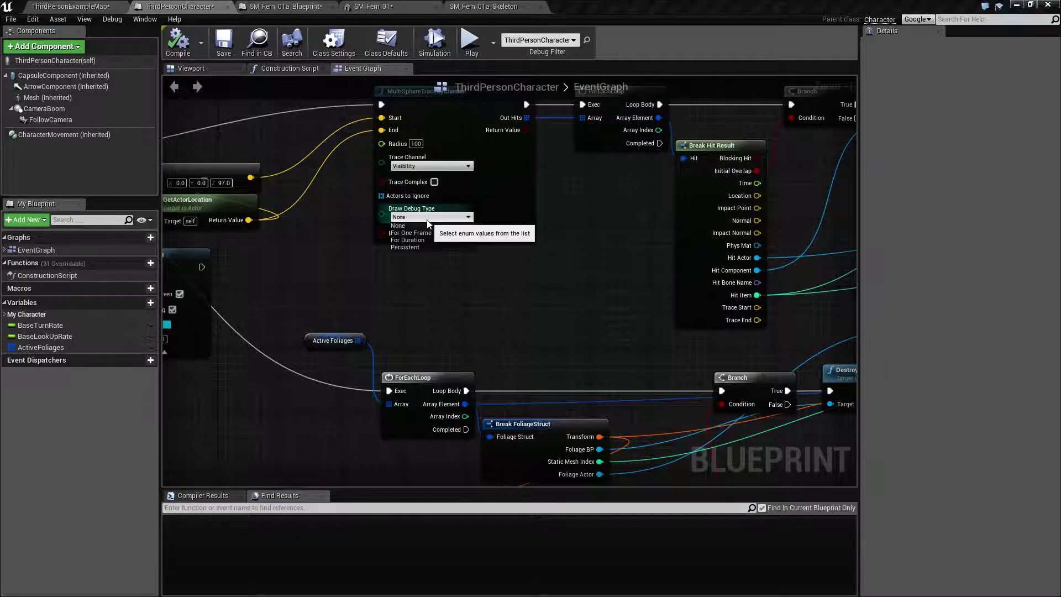
Set the multi sphere trace's draw debug type to For One Frame and start a new playtest
click(429, 218)
click(411, 234)
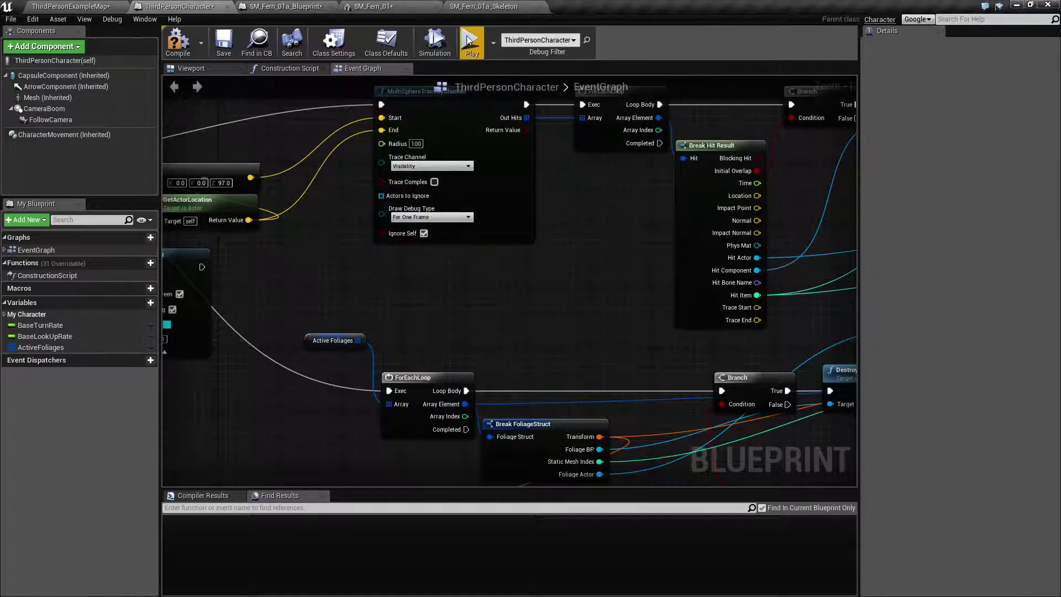
click(472, 44)
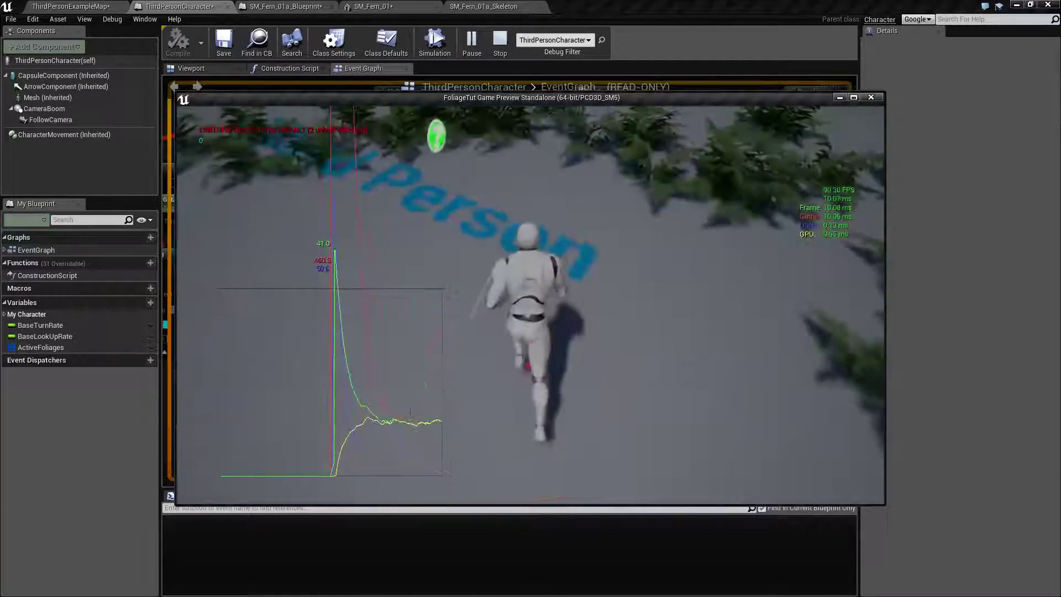
Steer the character over the floor lettering and through ferns to examine which plants the drawn trace sphere reaches
key(w)
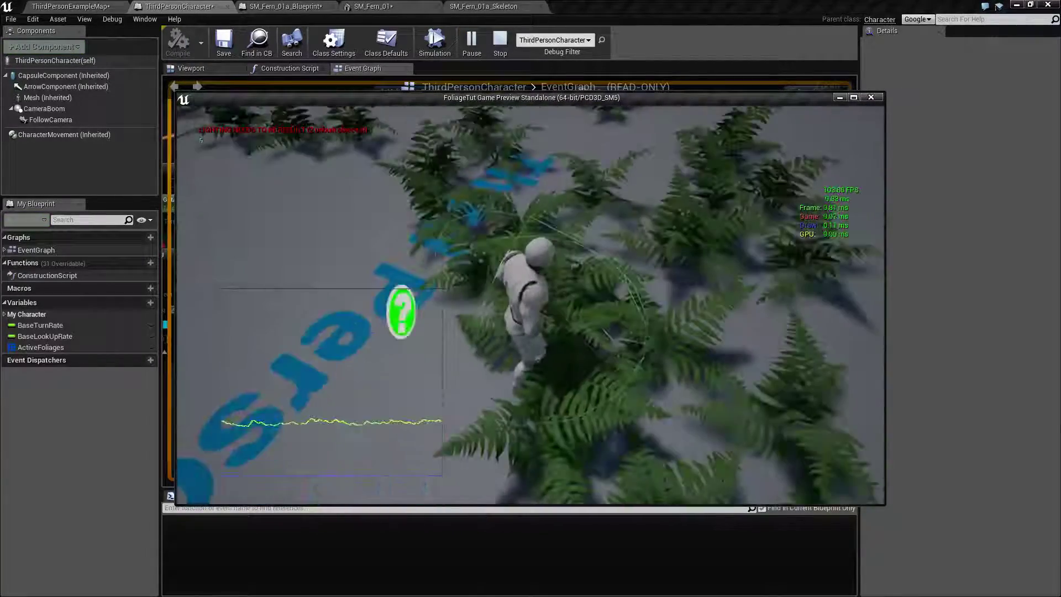
key(w)
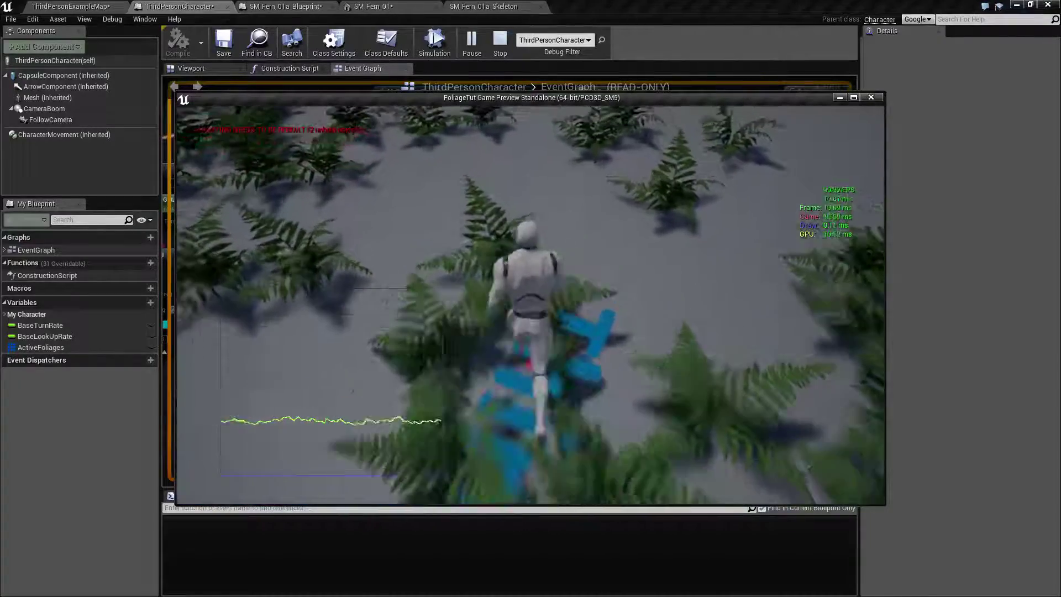
key(w)
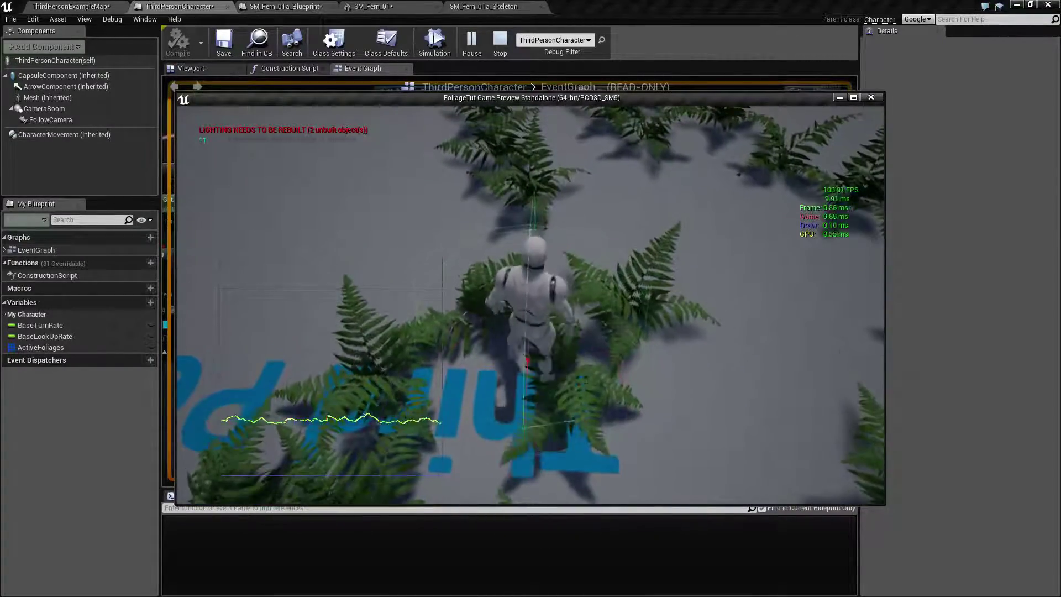
key(w)
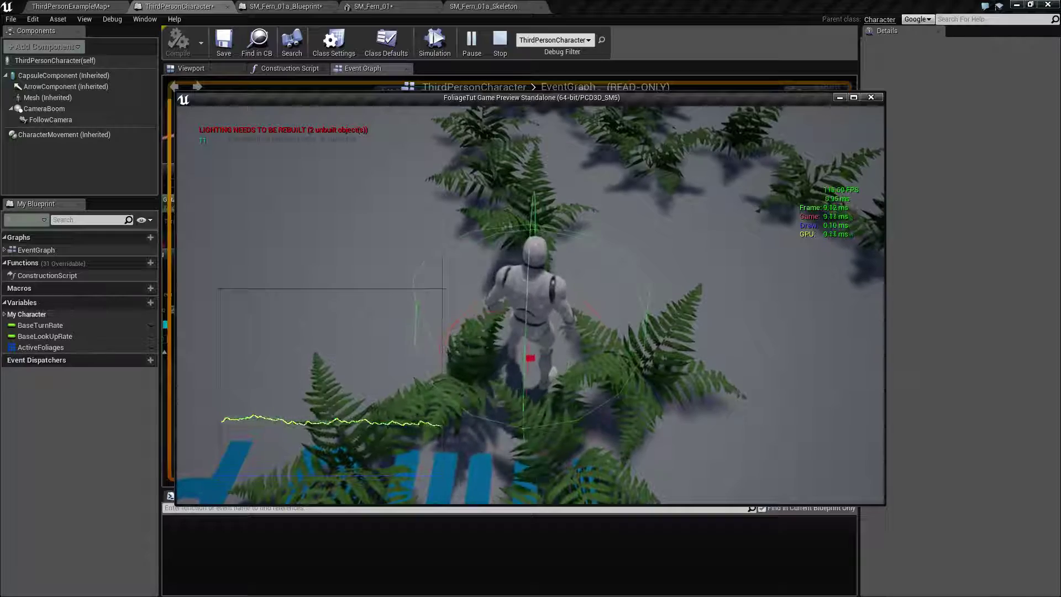
key(w)
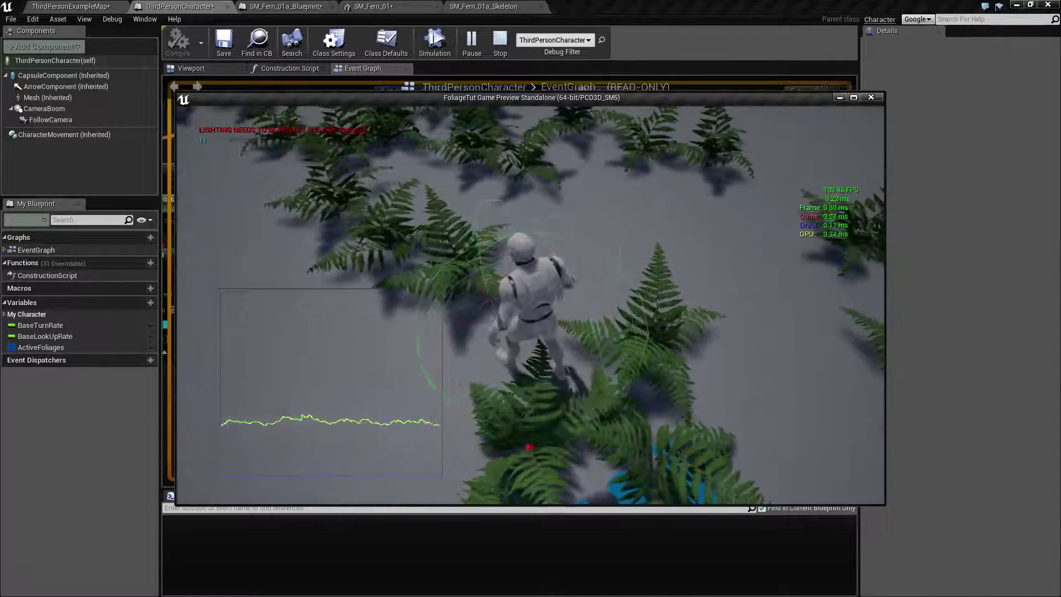
key(w)
key(s)
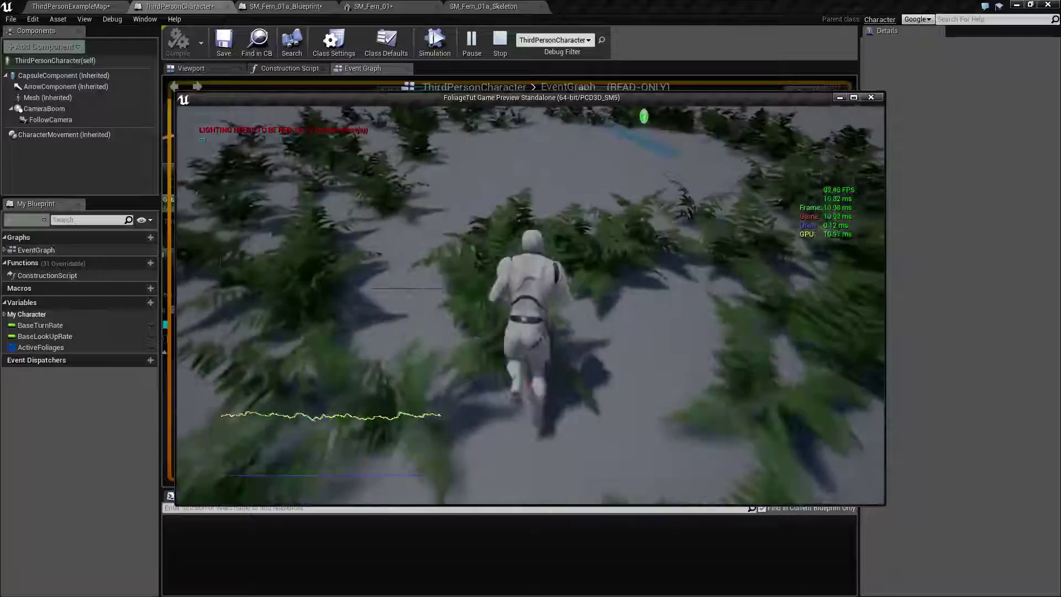
Run the character around the fern ring with the debug trace drawn to examine the active foliage count and frame times
key(w)
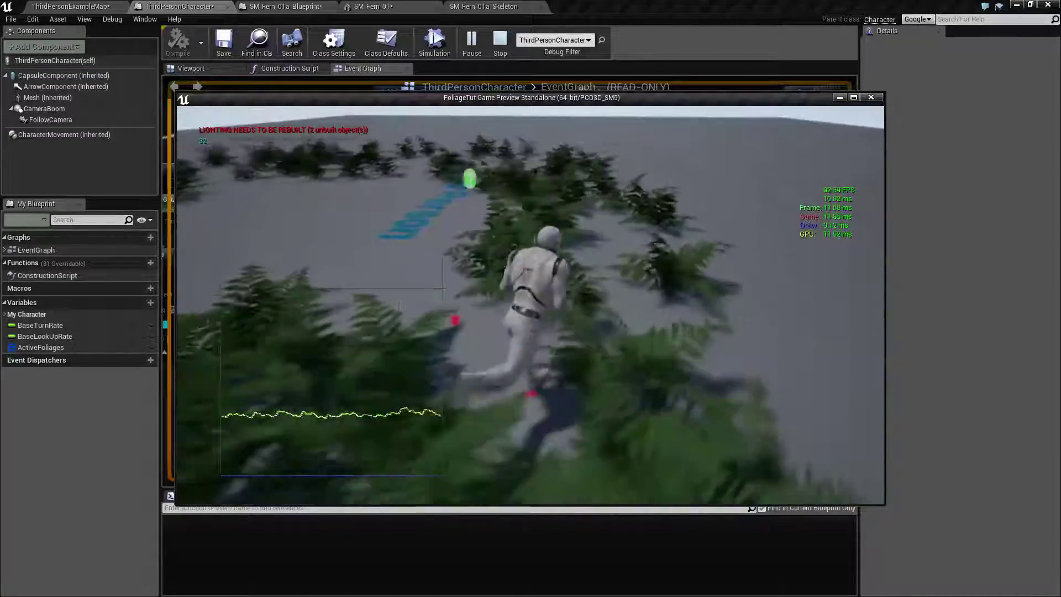
key(w)
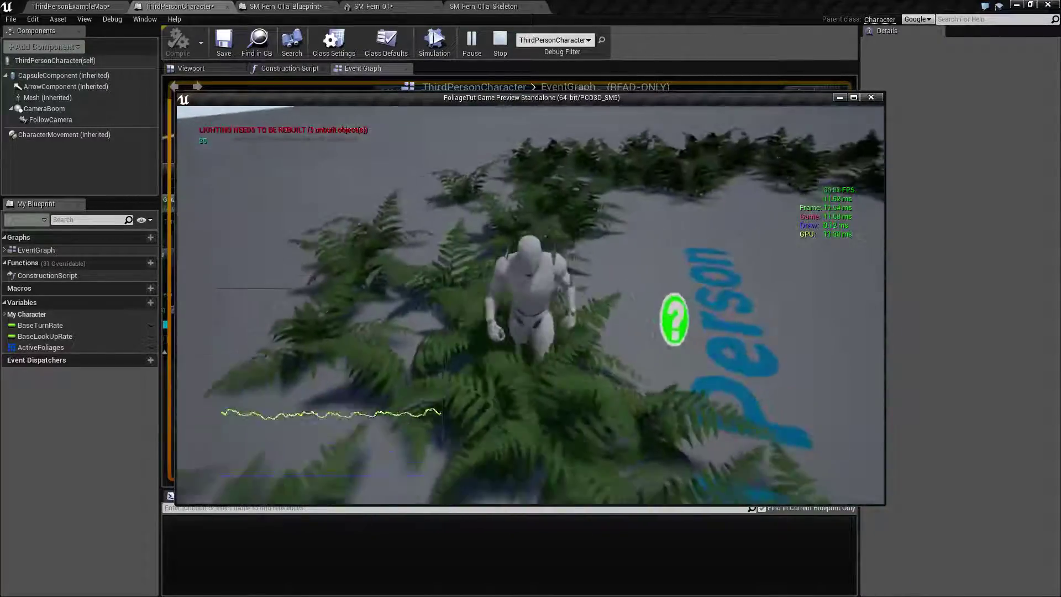
key(s)
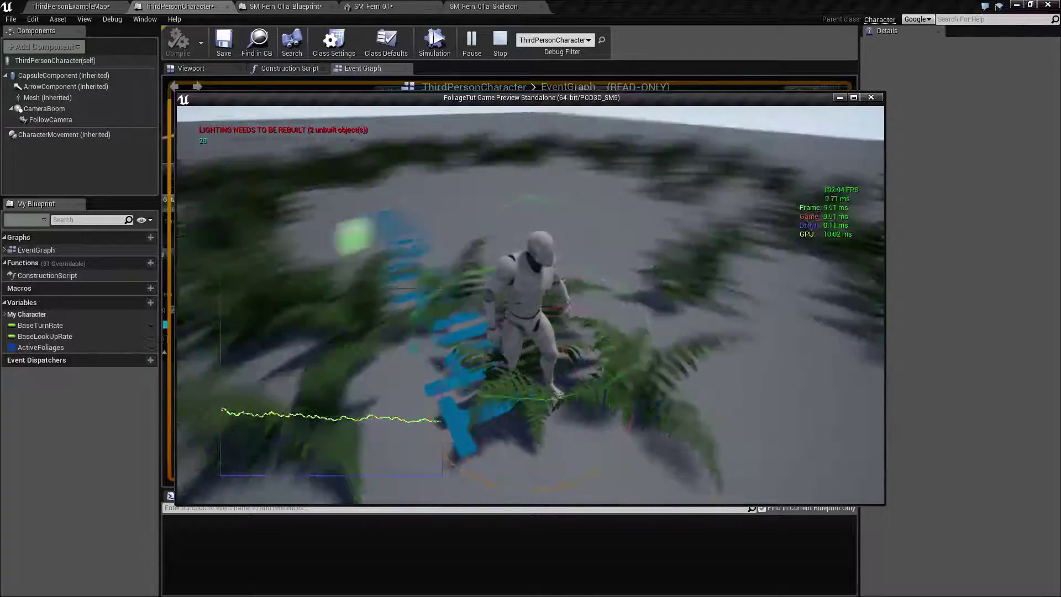
key(w)
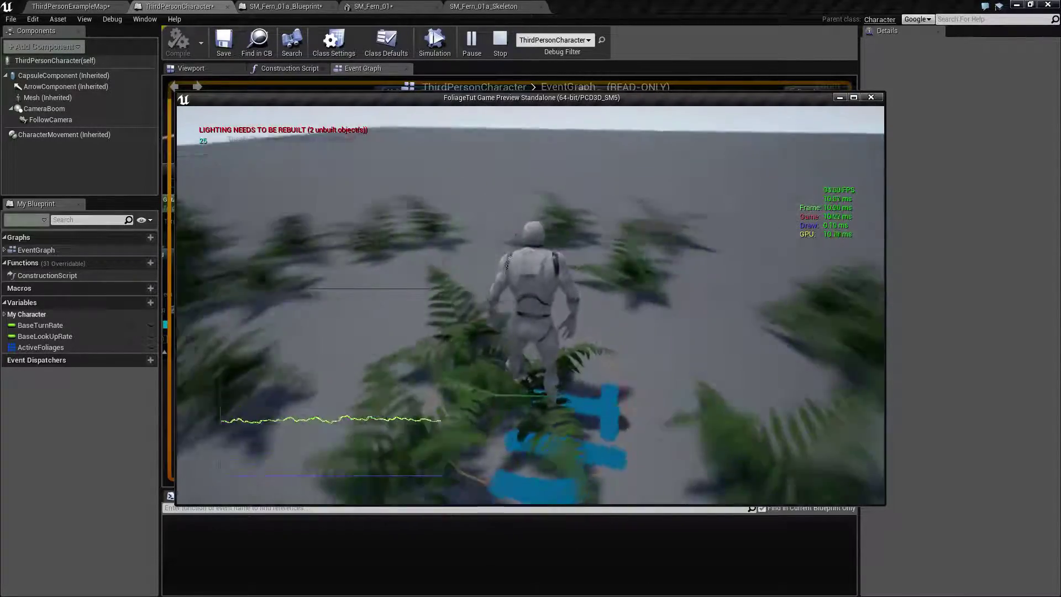
key(w)
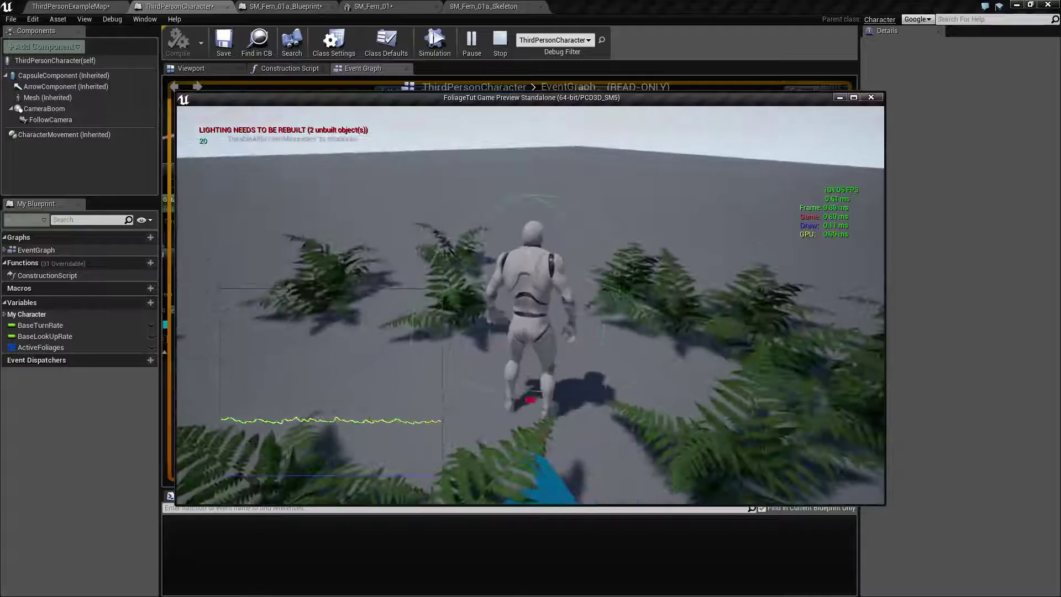
Move the character out of the ferns onto open ground to examine the full debug trace volume and the active foliage count
key(w)
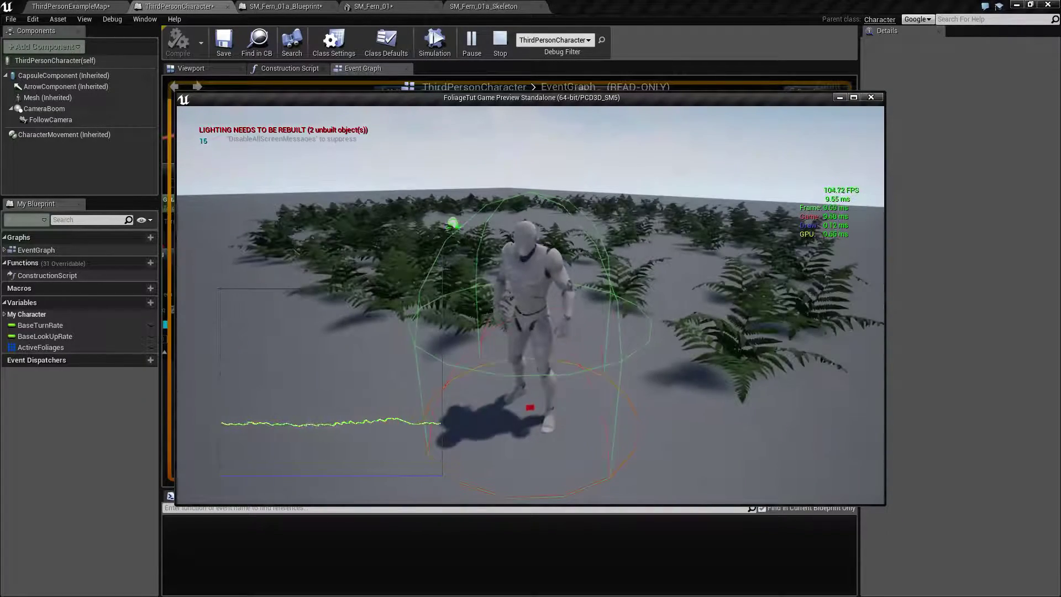
key(s)
key(w)
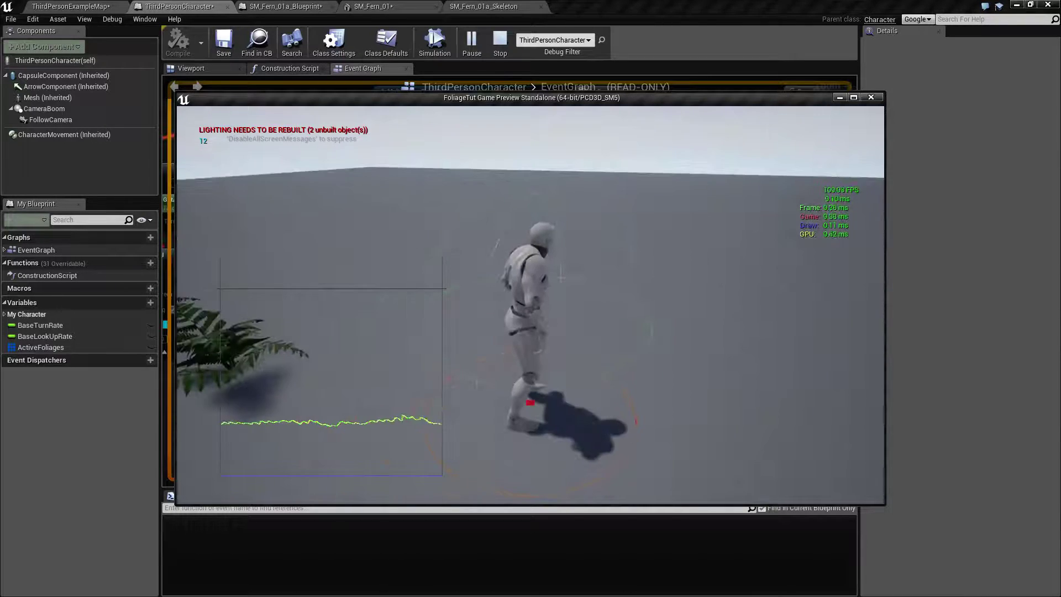
key(s)
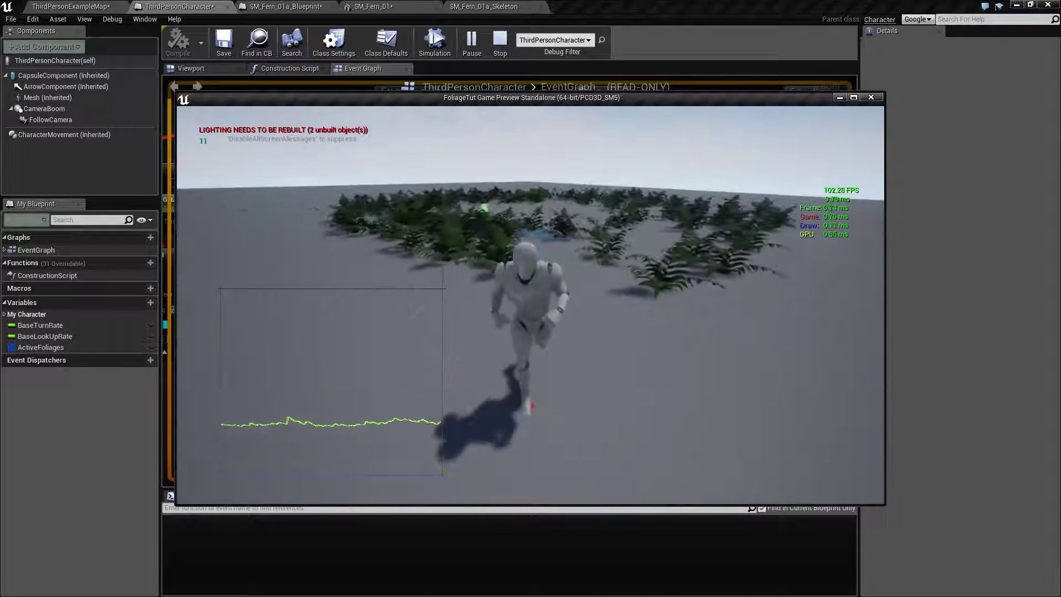